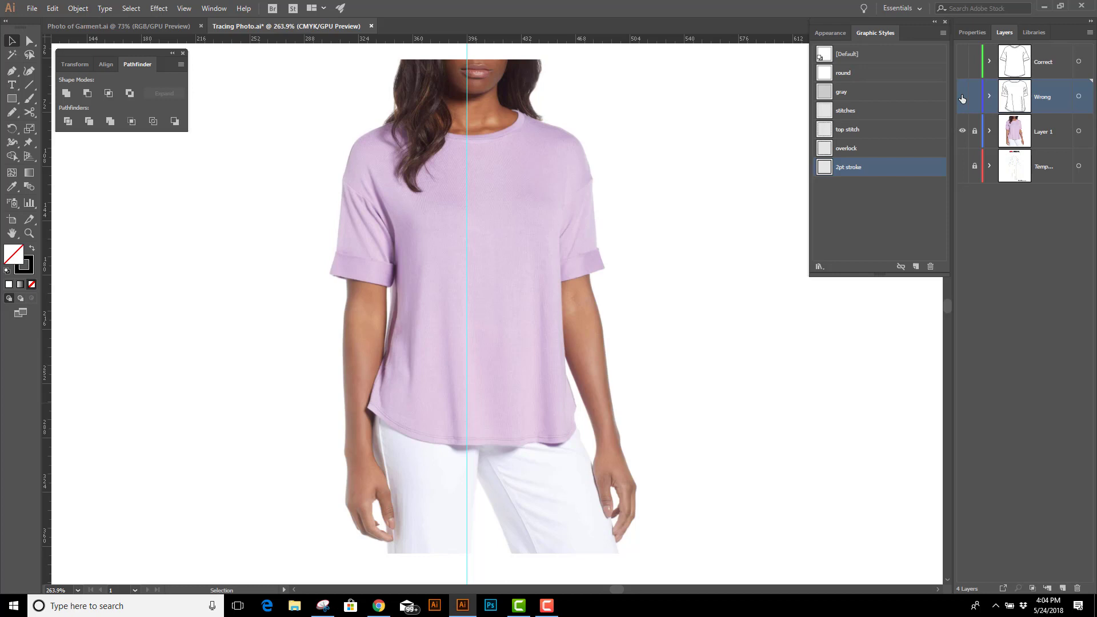
Compare the Wrong and Correct shirt flats, then hide both and the model photo.
{"action": "left_click", "coordinate": [962, 97]}
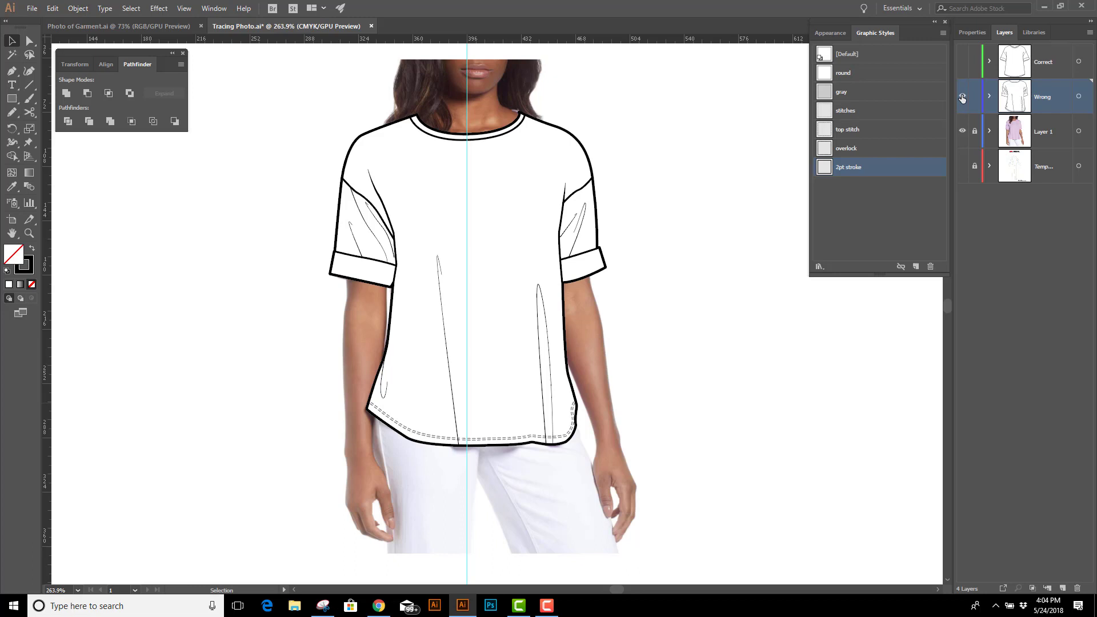
{"action": "left_click", "coordinate": [962, 97]}
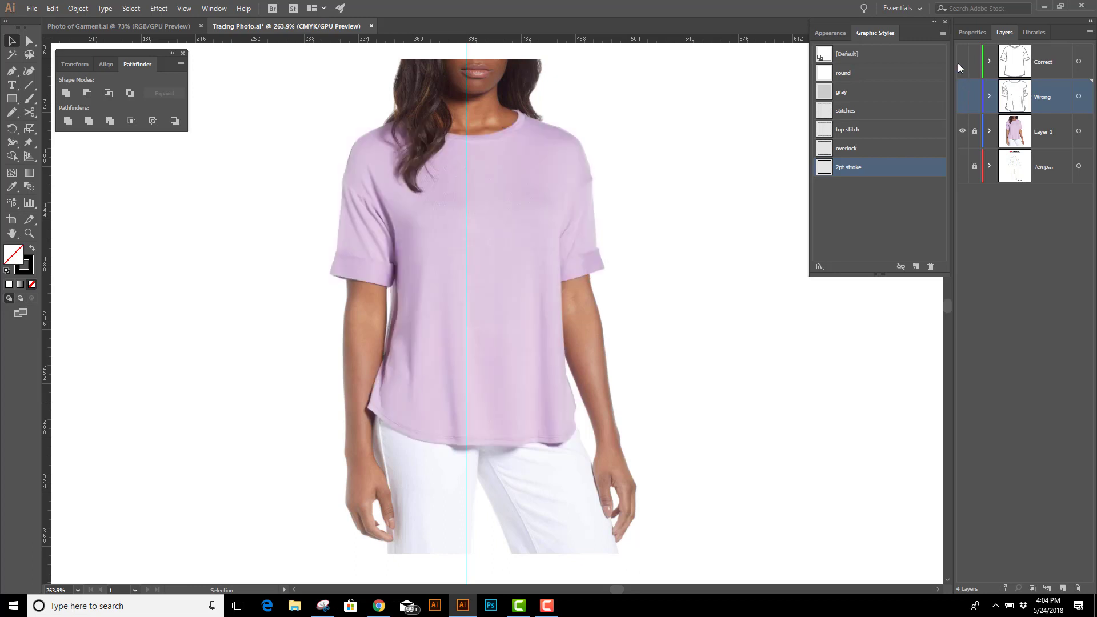
{"action": "left_click", "coordinate": [962, 61]}
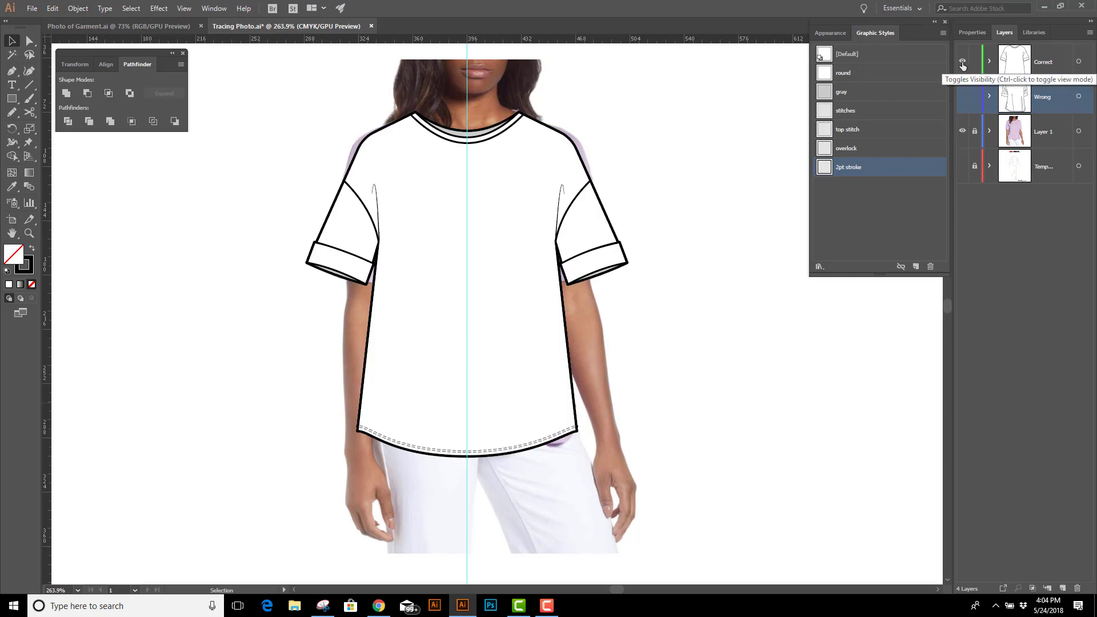
{"action": "left_click", "coordinate": [962, 131]}
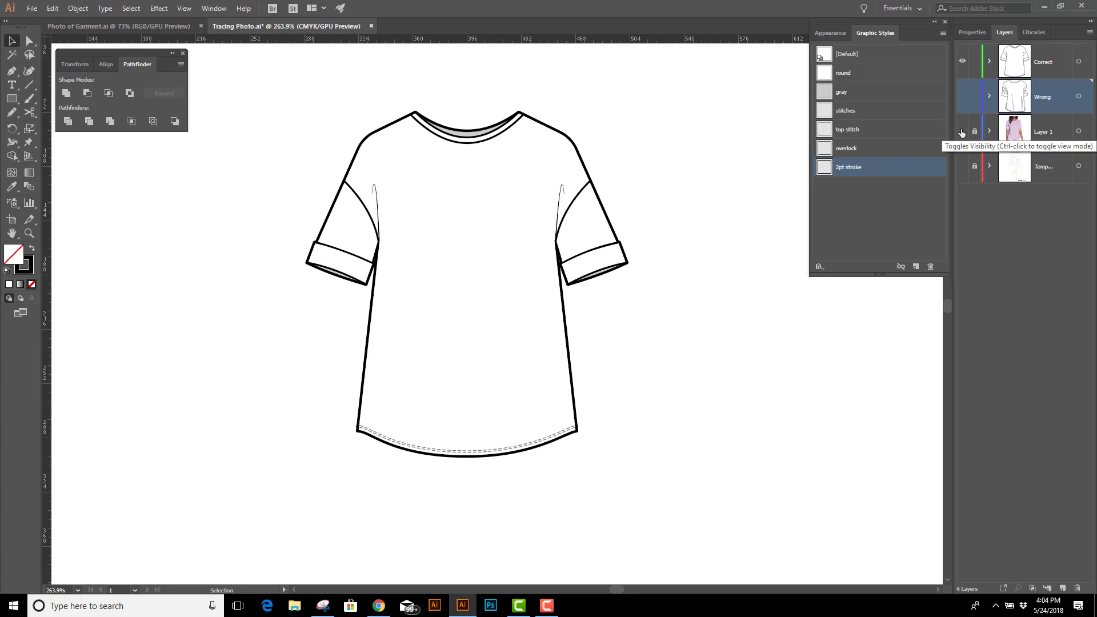
{"action": "left_click", "coordinate": [963, 60]}
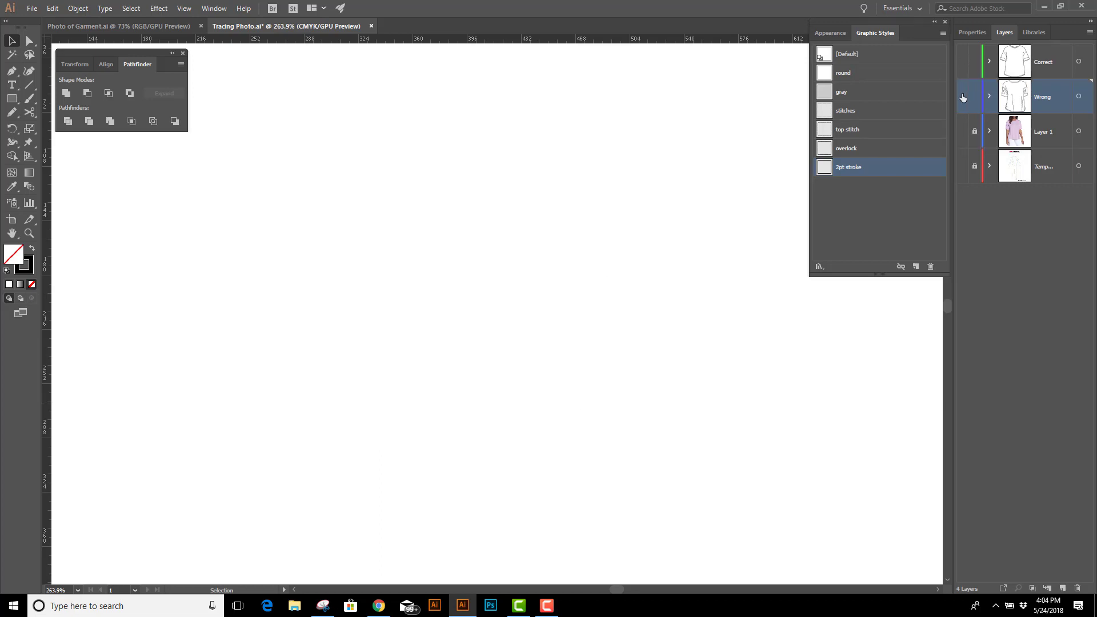
{"action": "left_click", "coordinate": [963, 96]}
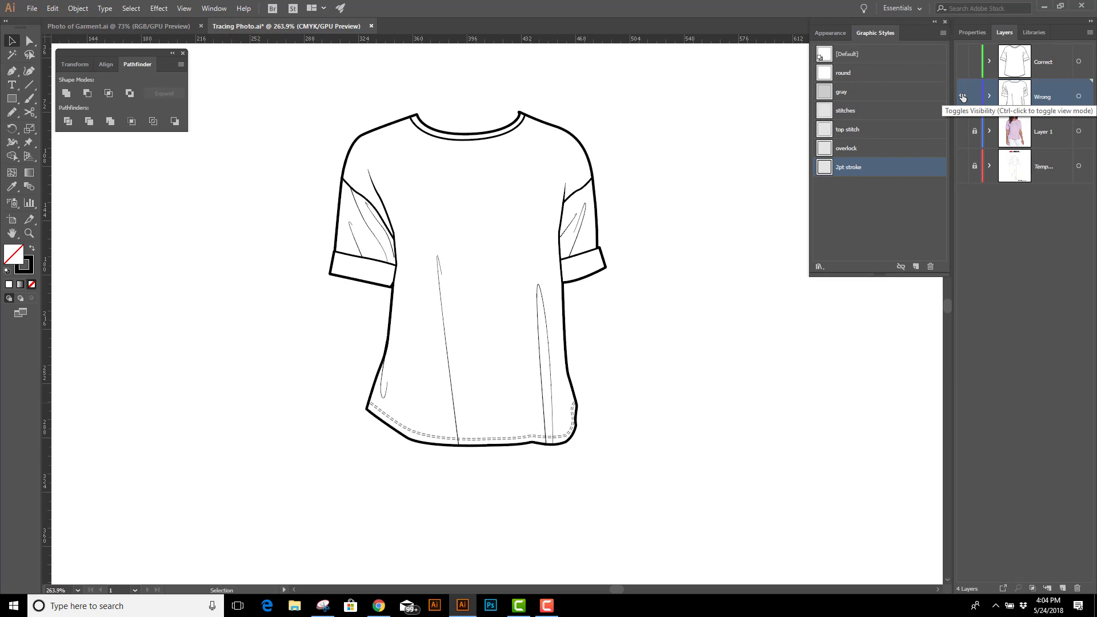
{"action": "left_click", "coordinate": [962, 97]}
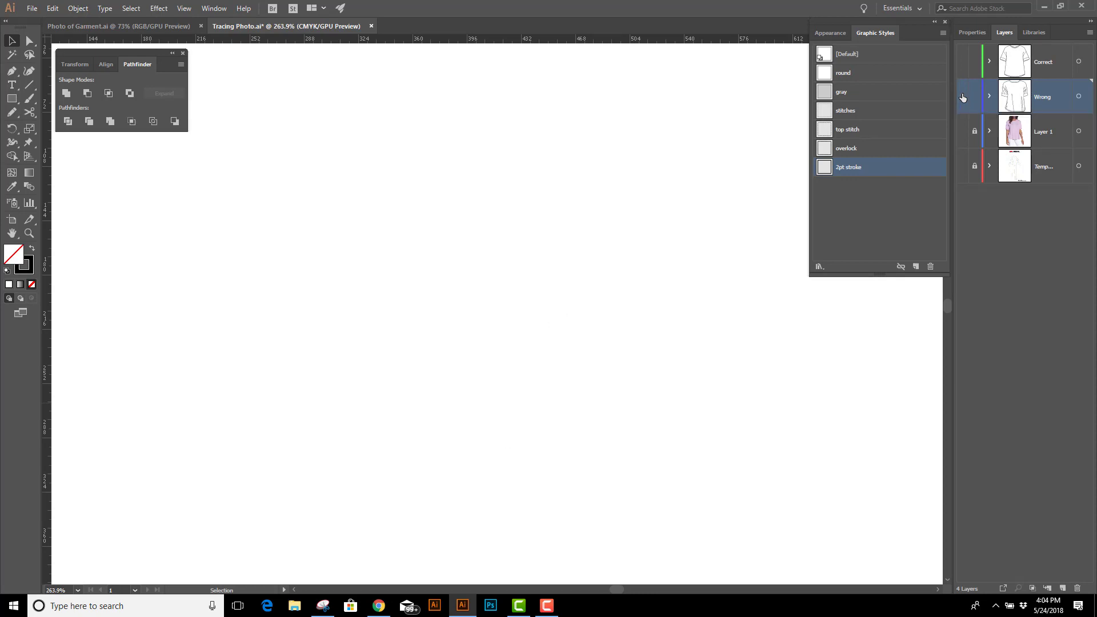
Show the body template, paste the lilac T-shirt photo and set its opacity to 50%.
{"action": "left_click", "coordinate": [962, 165]}
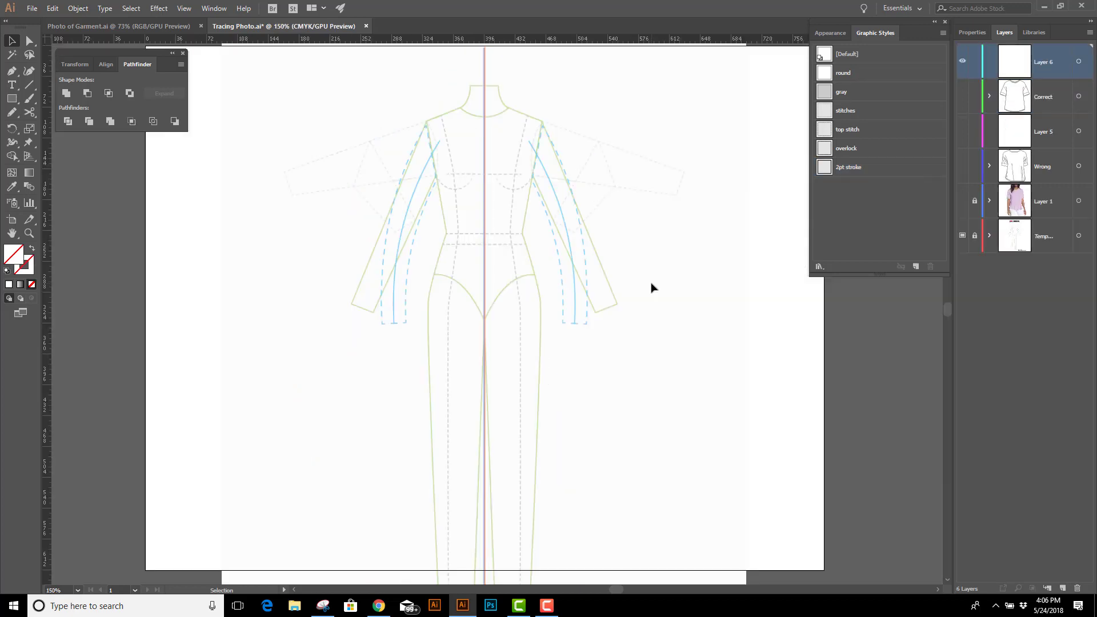
{"action": "key", "text": "ctrl+v"}
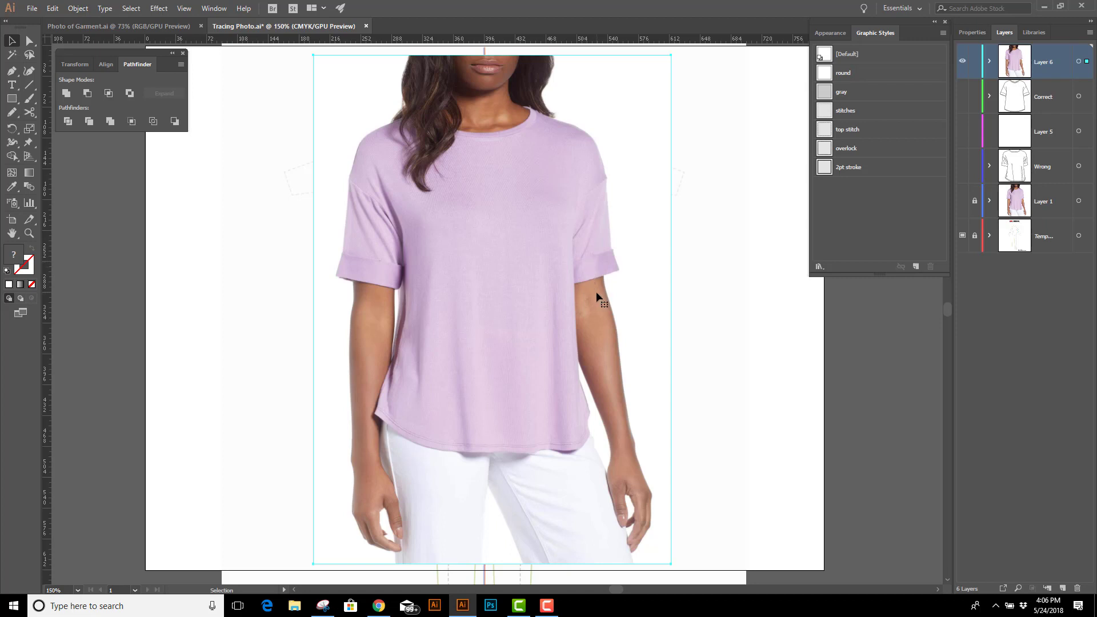
{"action": "left_click", "coordinate": [980, 34]}
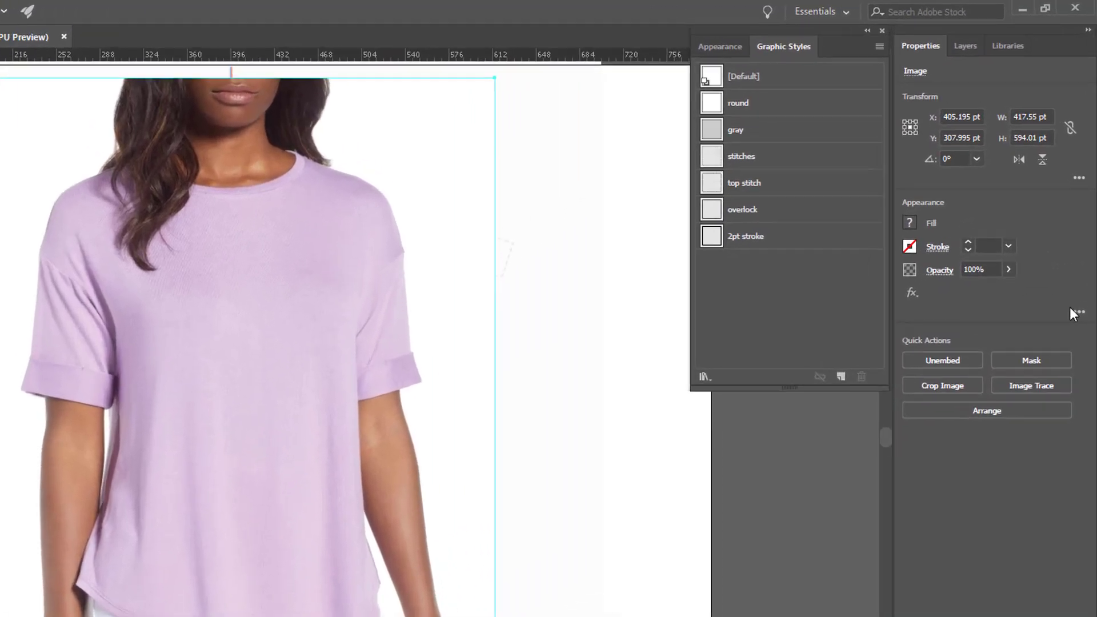
{"action": "left_click", "coordinate": [1076, 311]}
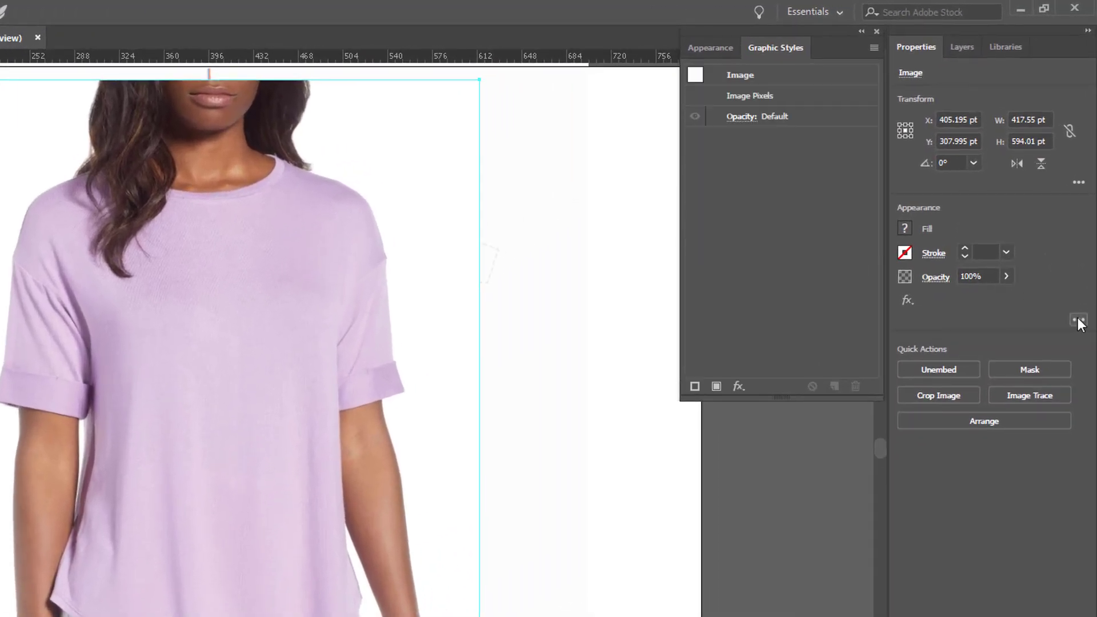
{"action": "left_click", "coordinate": [750, 117]}
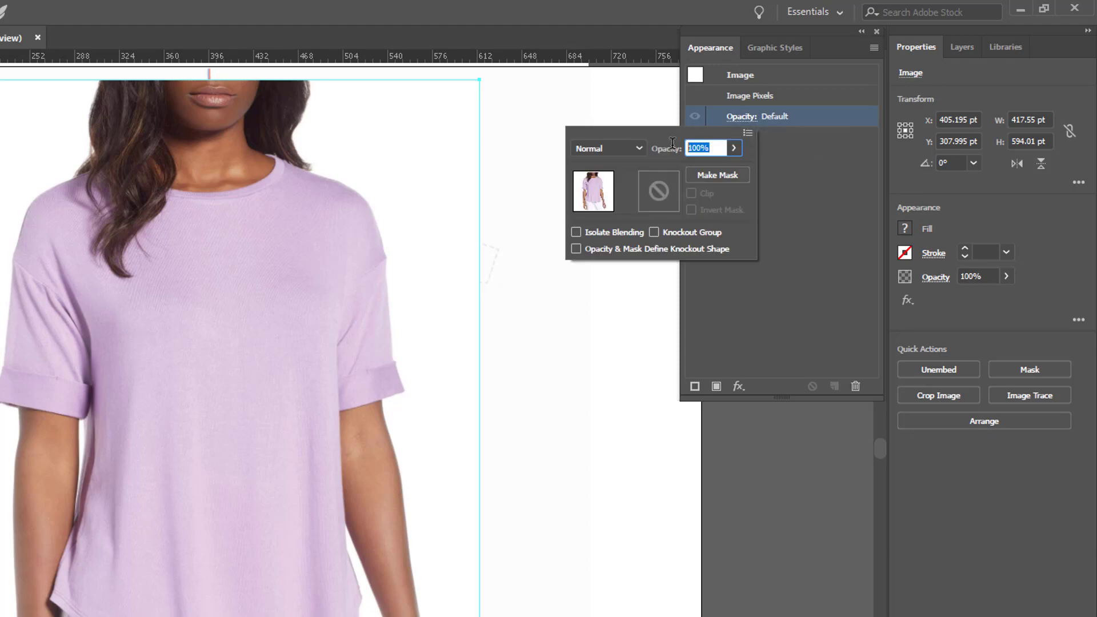
{"action": "type", "text": "50"}
{"action": "key", "text": "Return"}
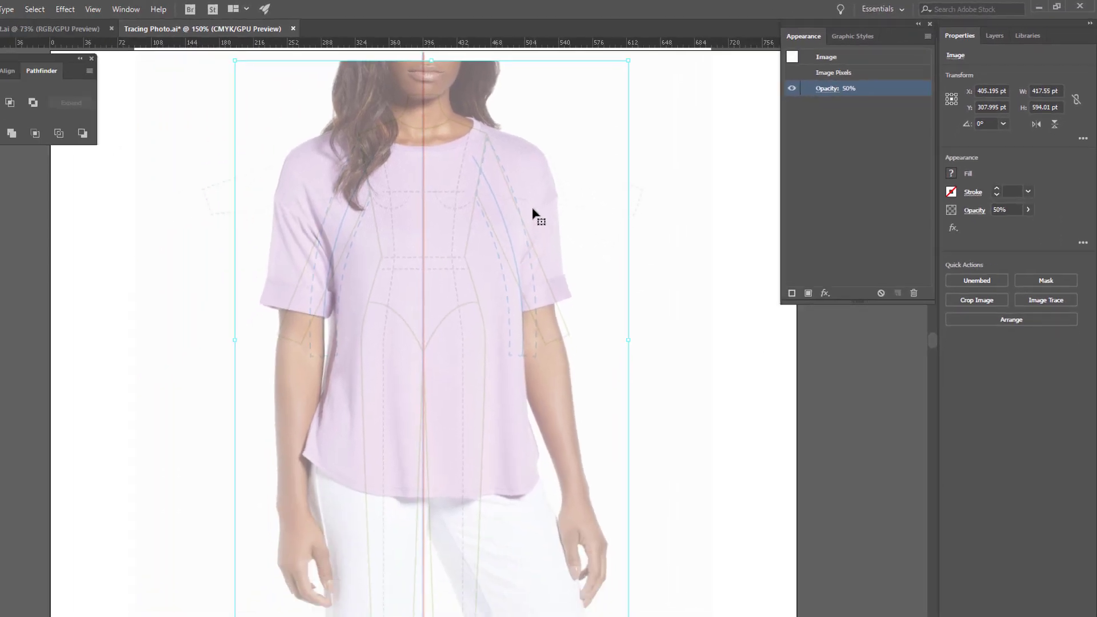
Scale the faded photo down and move it roughly onto the body template.
{"action": "left_click_drag", "start_coordinate": [343, 279], "coordinate": [343, 343]}
{"action": "left_click_drag", "start_coordinate": [577, 236], "coordinate": [572, 253]}
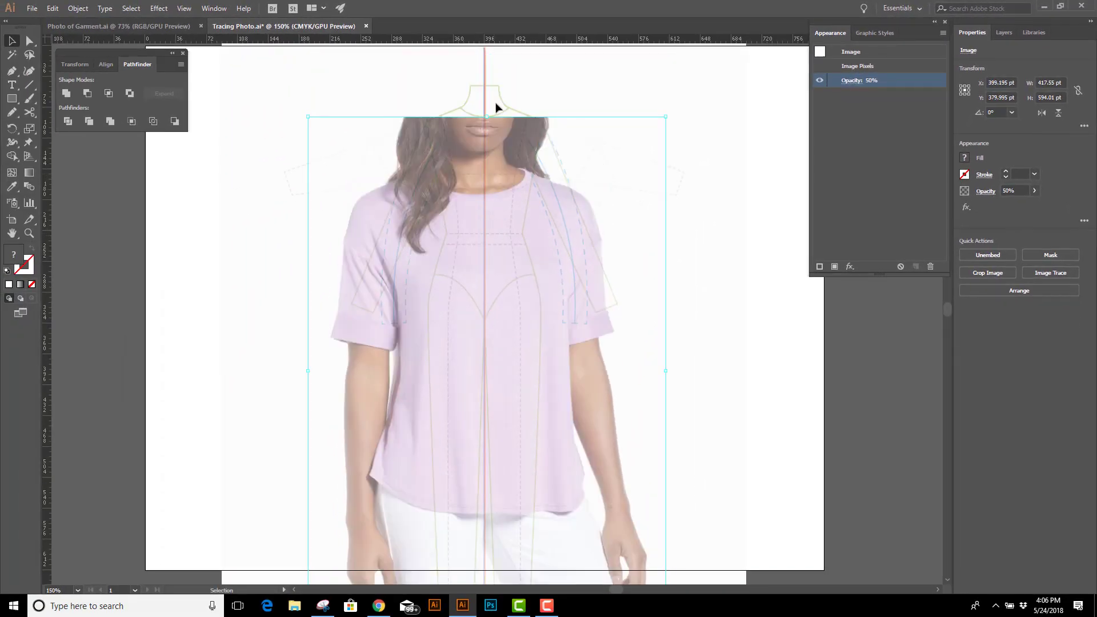
{"action": "left_click_drag", "start_coordinate": [663, 117], "coordinate": [511, 337]}
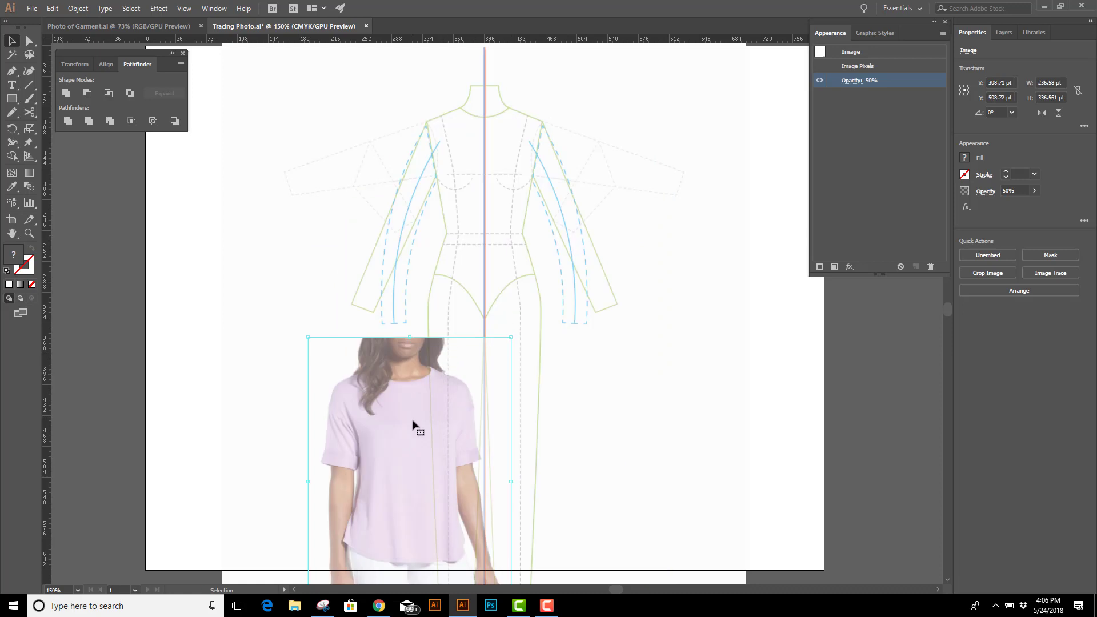
{"action": "mouse_move", "coordinate": [417, 428]}
{"action": "left_mouse_down"}
{"action": "mouse_move", "coordinate": [520, 196]}
{"action": "mouse_move", "coordinate": [502, 164]}
{"action": "mouse_move", "coordinate": [512, 164]}
{"action": "left_mouse_up"}
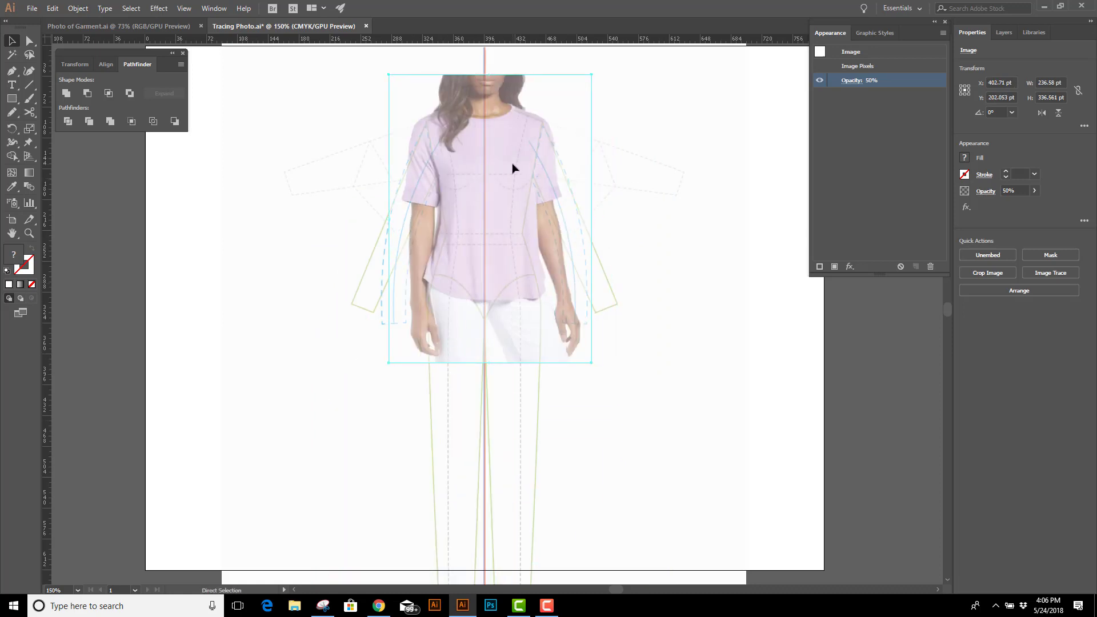
{"action": "scroll", "coordinate": [512, 168], "scroll_direction": "up", "scroll_amount": 3}
{"action": "left_click_drag", "start_coordinate": [646, 201], "coordinate": [637, 261]}
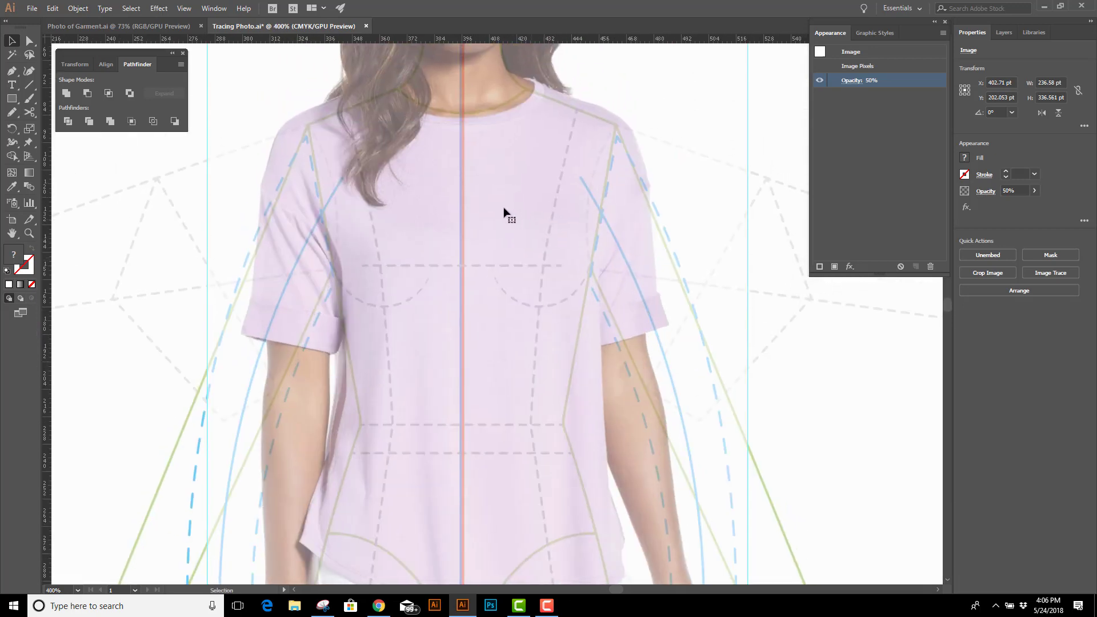
{"action": "left_click_drag", "start_coordinate": [497, 224], "coordinate": [506, 223]}
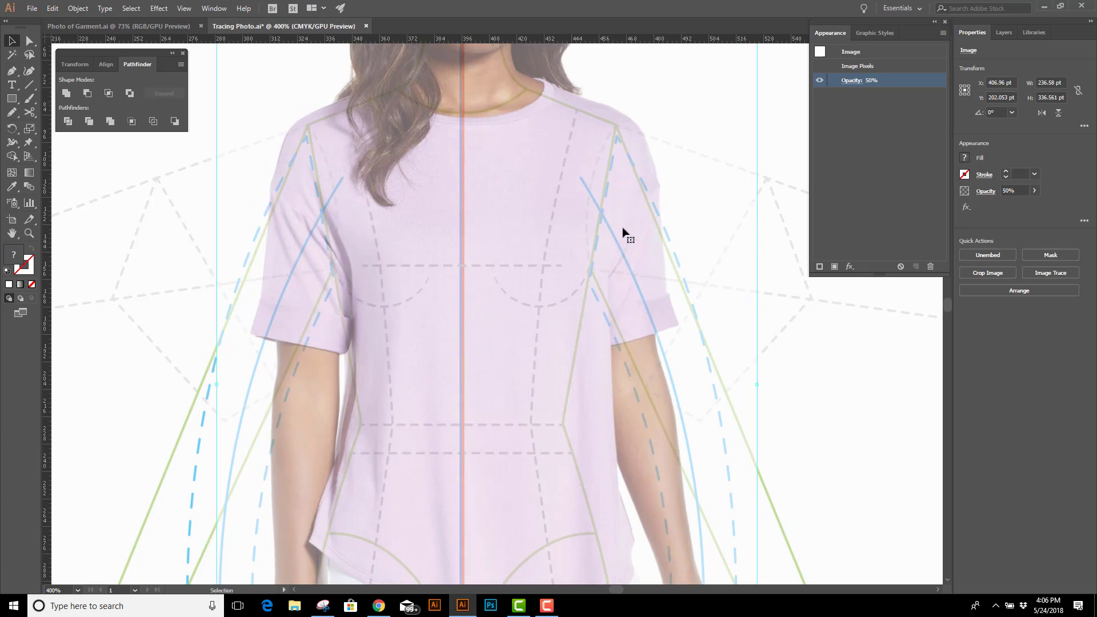
Fine-tune the photo to 231.851 × 329.833 pt and nudge it into alignment.
{"action": "key", "text": "ctrl+minus"}
{"action": "key", "text": "ctrl+minus"}
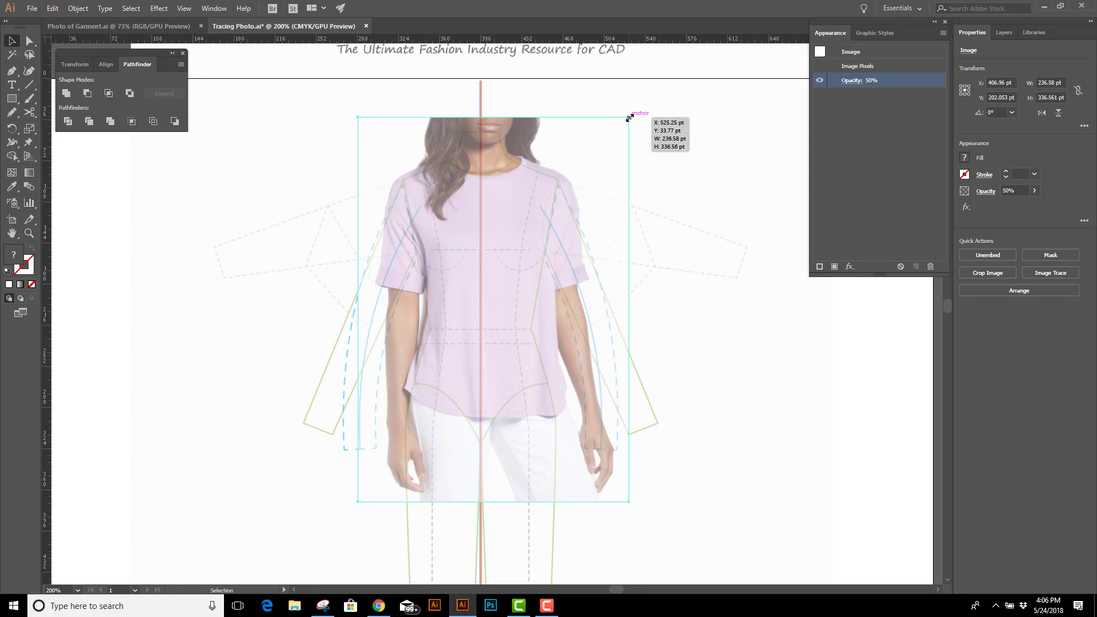
{"action": "left_click_drag", "start_coordinate": [629, 117], "coordinate": [619, 129]}
{"action": "left_click_drag", "start_coordinate": [516, 254], "coordinate": [515, 240]}
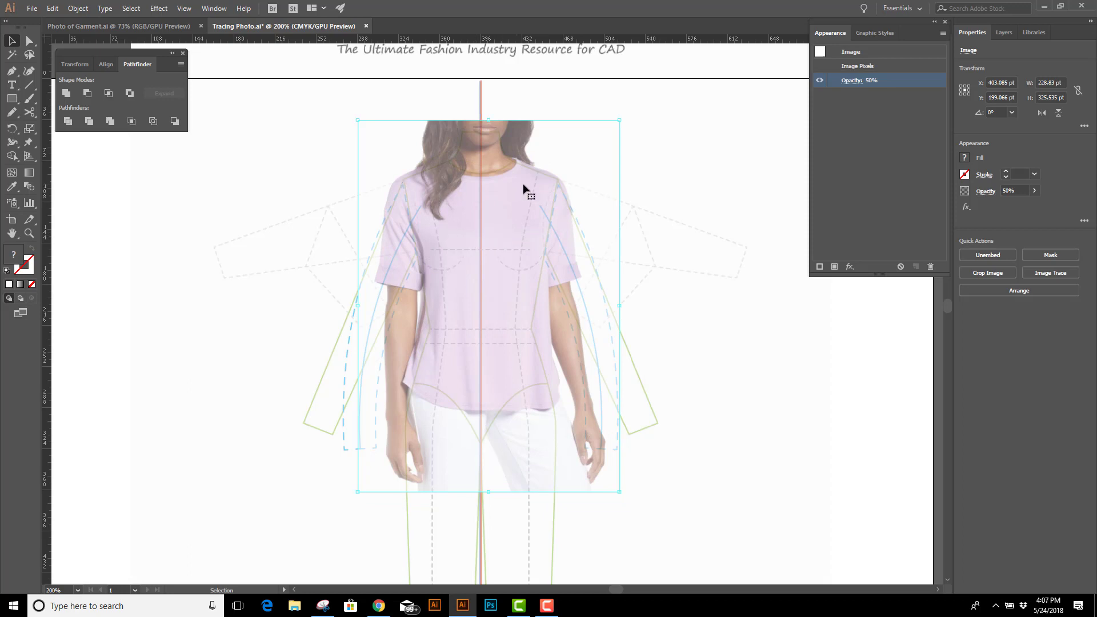
{"action": "left_click_drag", "start_coordinate": [619, 121], "coordinate": [616, 125]}
{"action": "left_click_drag", "start_coordinate": [502, 228], "coordinate": [505, 227]}
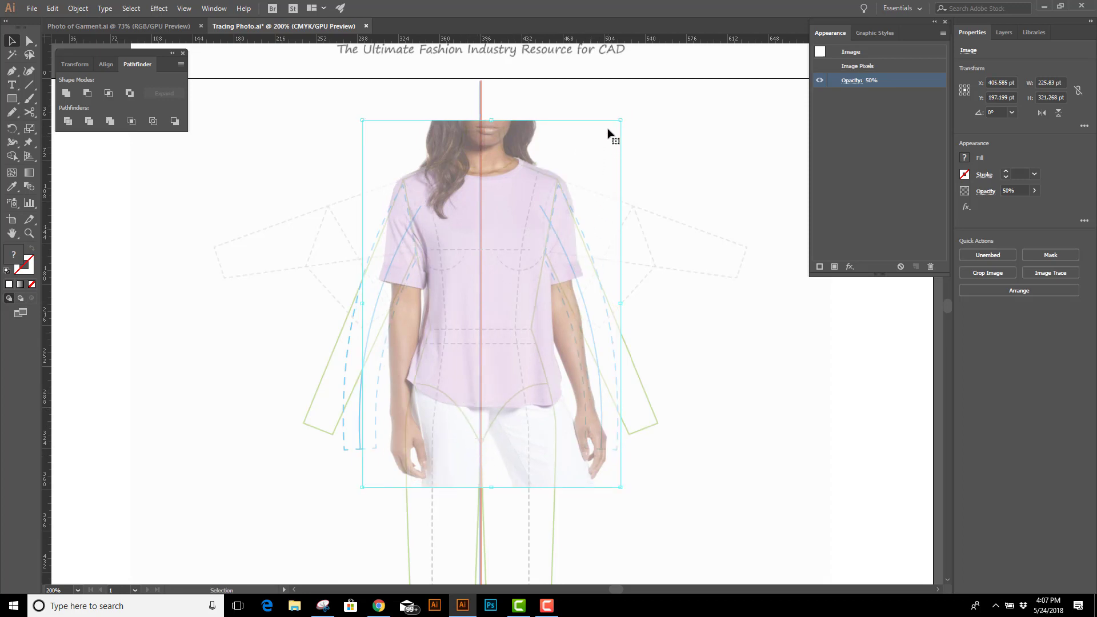
{"action": "left_click_drag", "start_coordinate": [621, 120], "coordinate": [629, 112]}
{"action": "left_click_drag", "start_coordinate": [543, 230], "coordinate": [523, 241]}
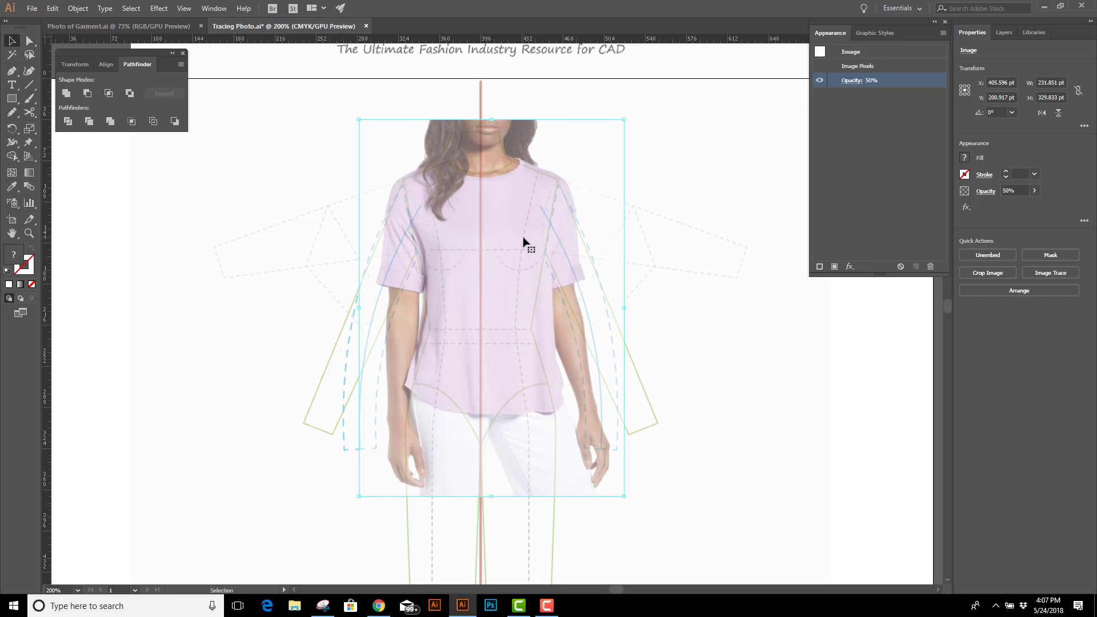
{"action": "key", "text": "Down"}
{"action": "key", "text": "Down"}
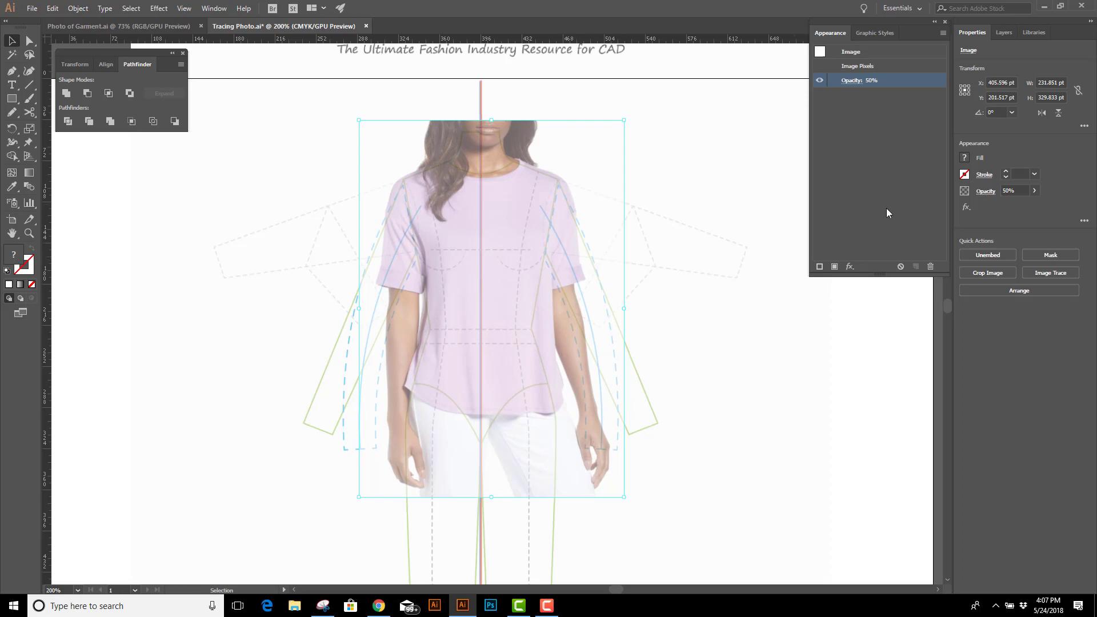
Lock the photo layer and create a new empty layer above it.
{"action": "left_click", "coordinate": [1007, 30]}
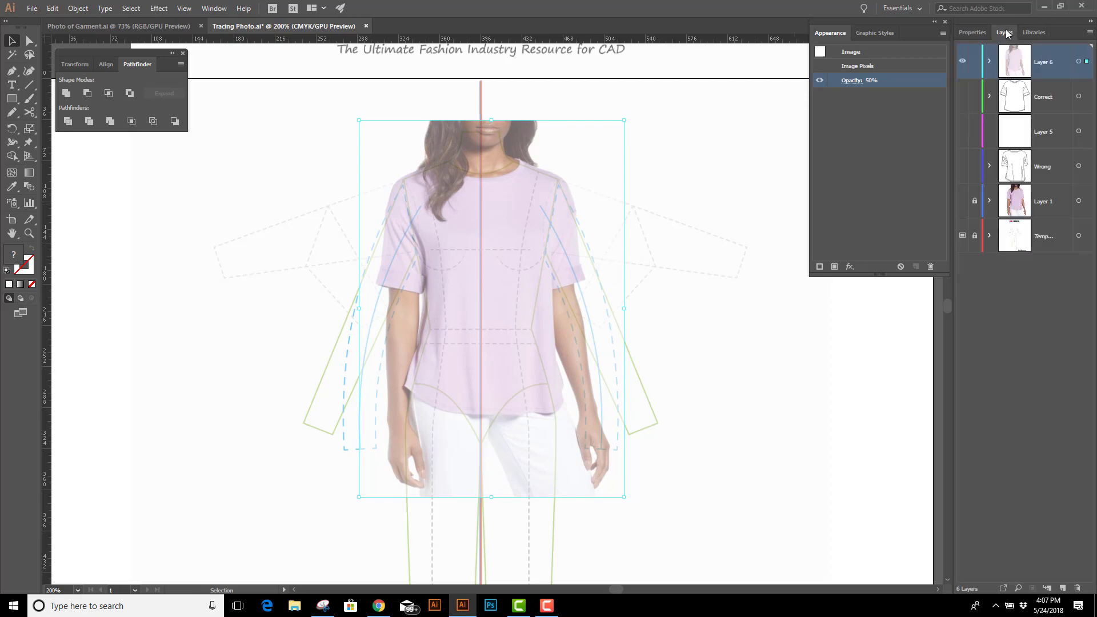
{"action": "left_click", "coordinate": [974, 62]}
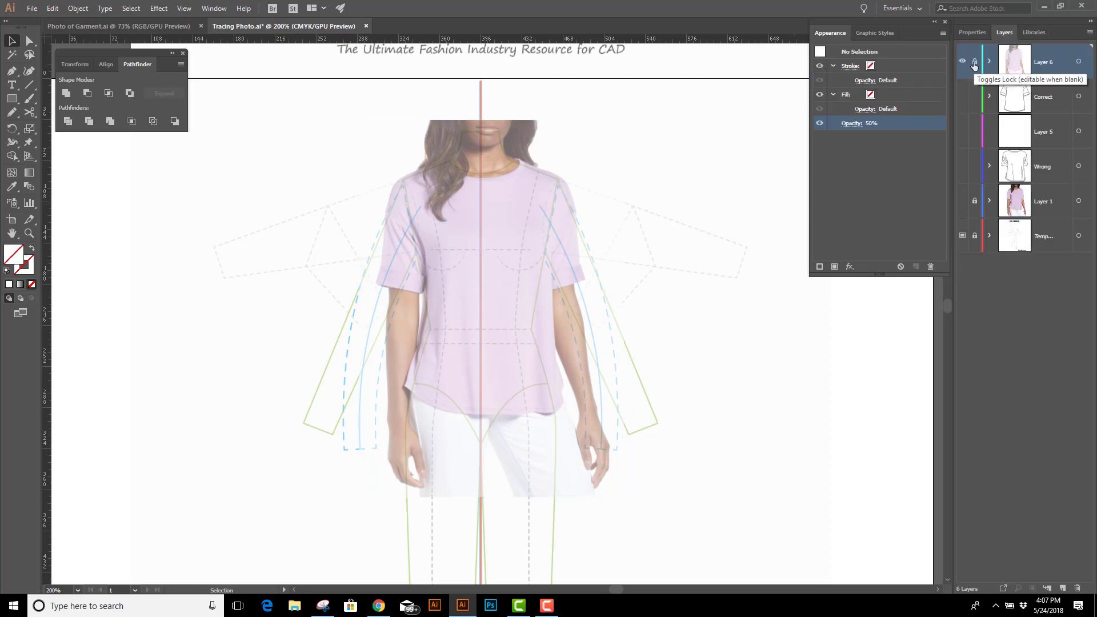
{"action": "left_click", "coordinate": [1062, 589]}
Unlock the photo, nudge it slightly left, relock it and make Layer 7 active.
{"action": "left_click", "coordinate": [28, 234]}
{"action": "left_click", "coordinate": [511, 309]}
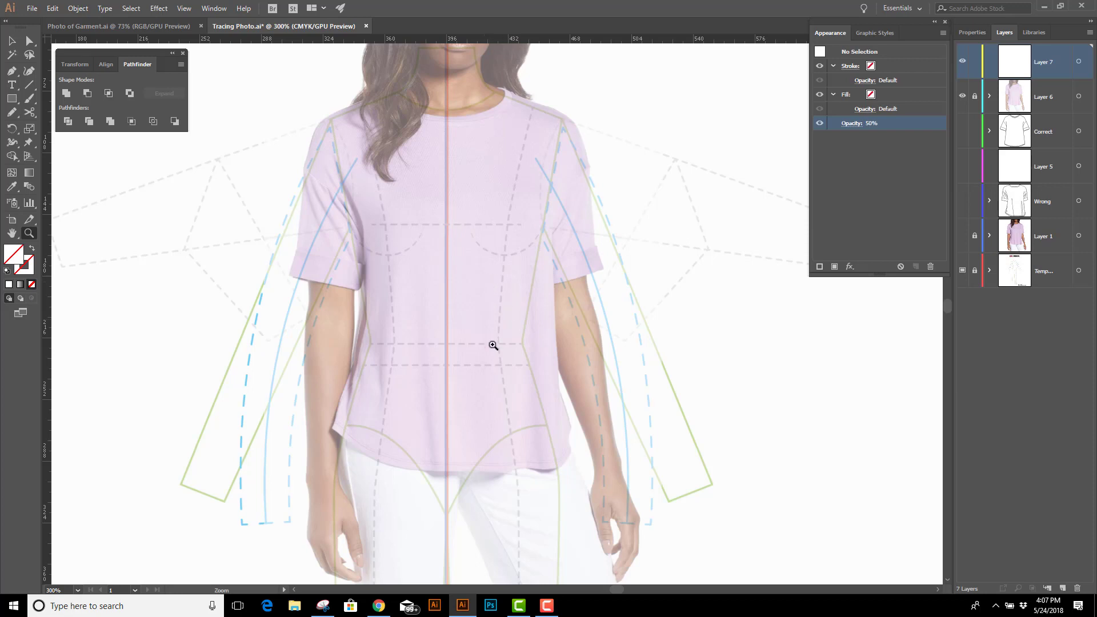
{"action": "left_click_drag", "start_coordinate": [482, 280], "coordinate": [485, 305]}
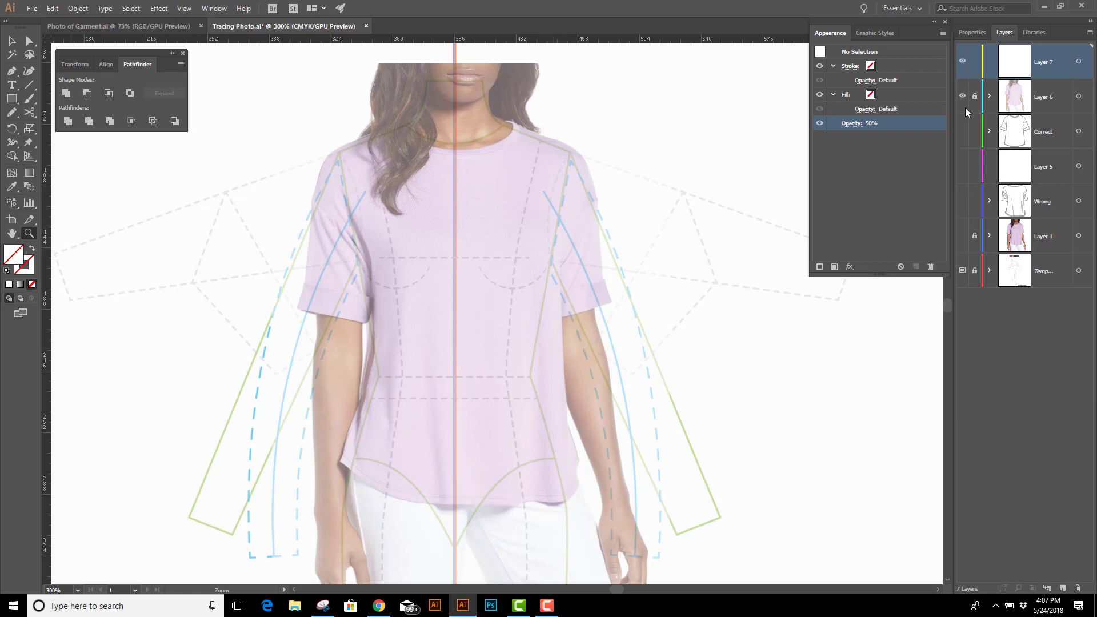
{"action": "left_click", "coordinate": [975, 95]}
{"action": "key", "text": "v"}
{"action": "left_click", "coordinate": [338, 196]}
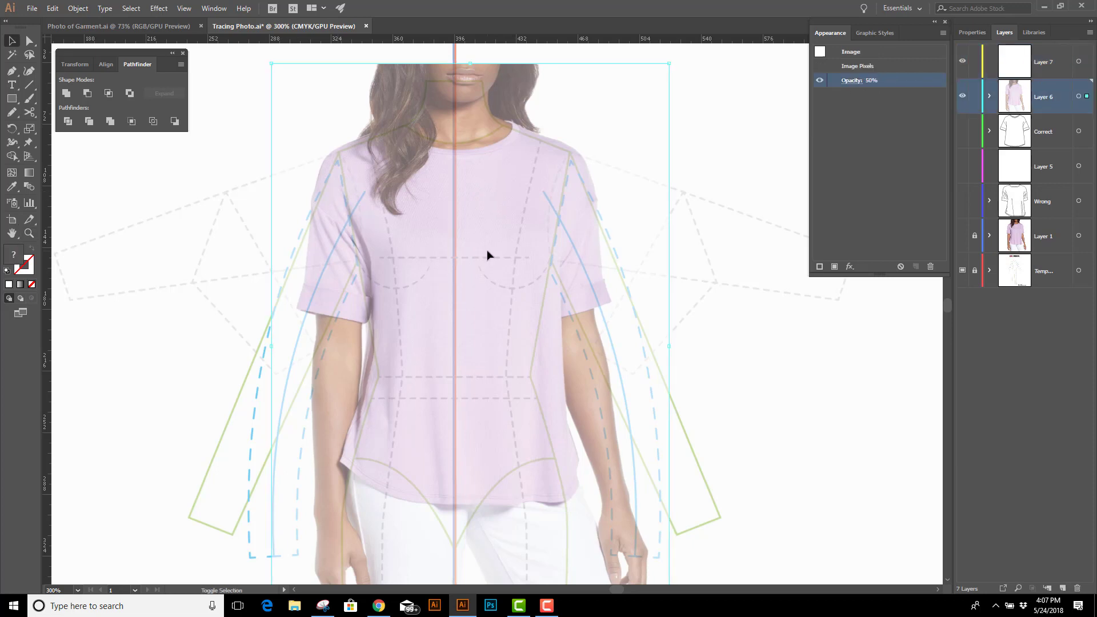
{"action": "key", "text": "Left"}
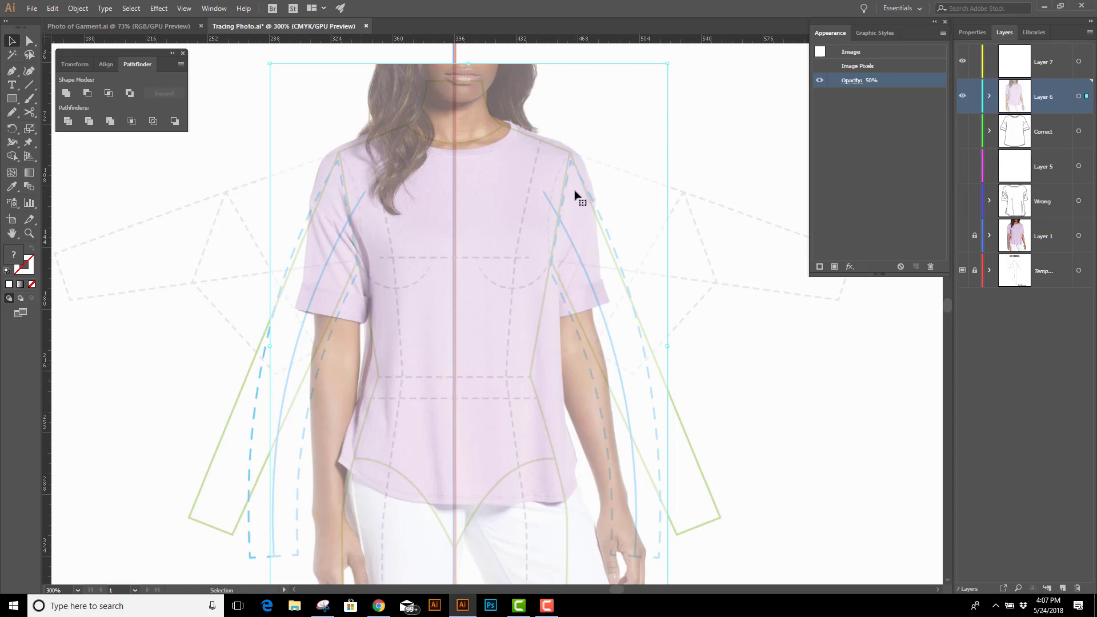
{"action": "left_click", "coordinate": [975, 96]}
{"action": "left_click", "coordinate": [1049, 68]}
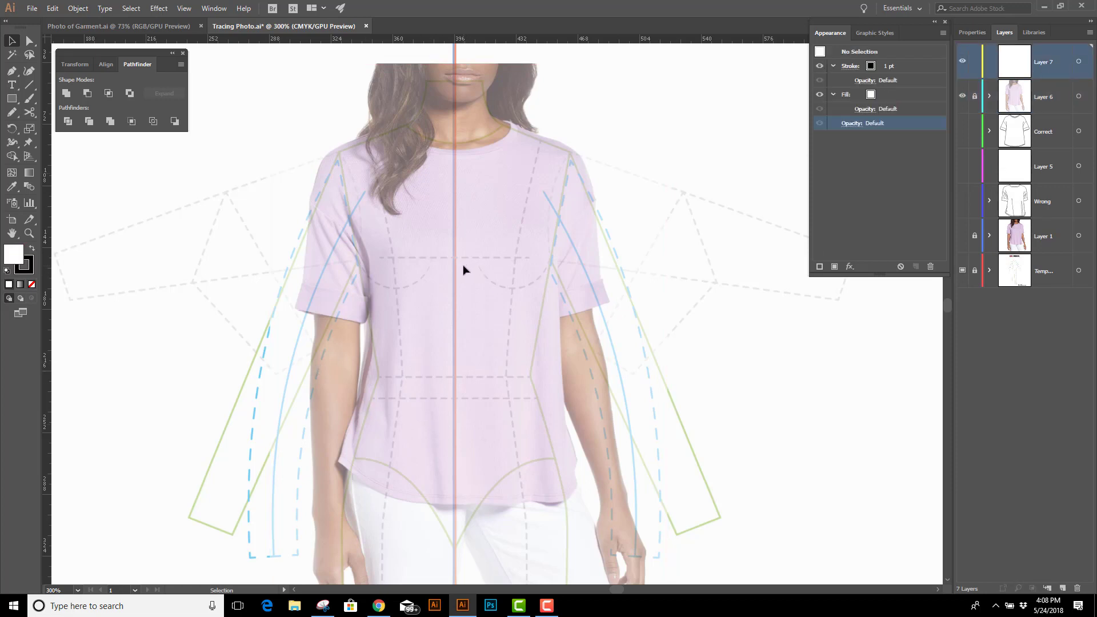
Pen-trace the right half of the shirt body from neckline to hem, curving the armhole.
{"action": "key", "text": "p"}
{"action": "left_click", "coordinate": [508, 124]}
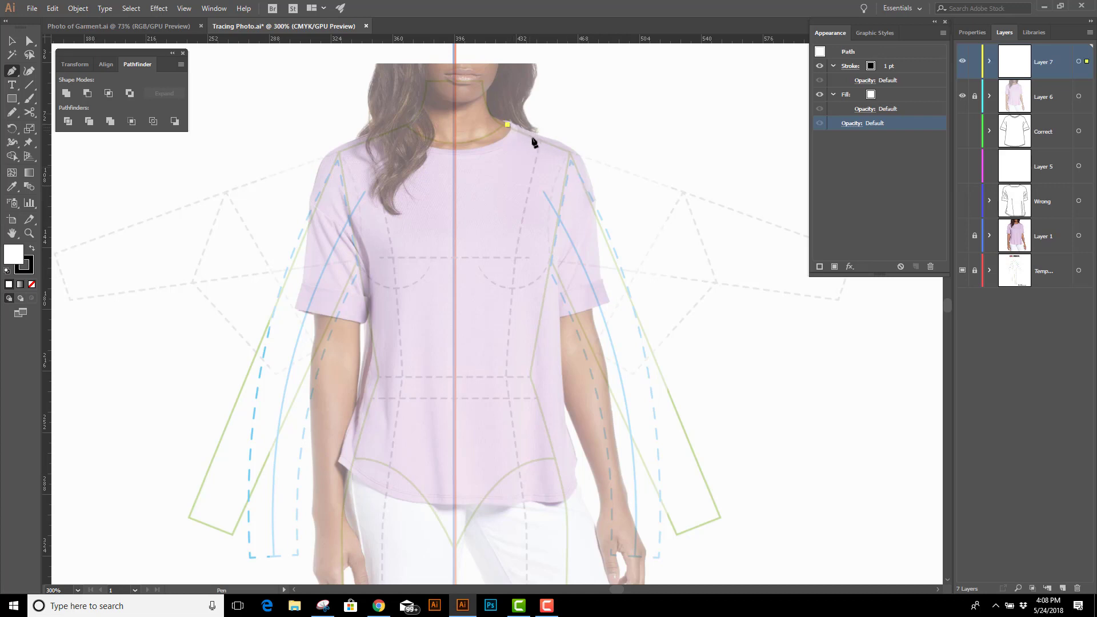
{"action": "left_click", "coordinate": [576, 152]}
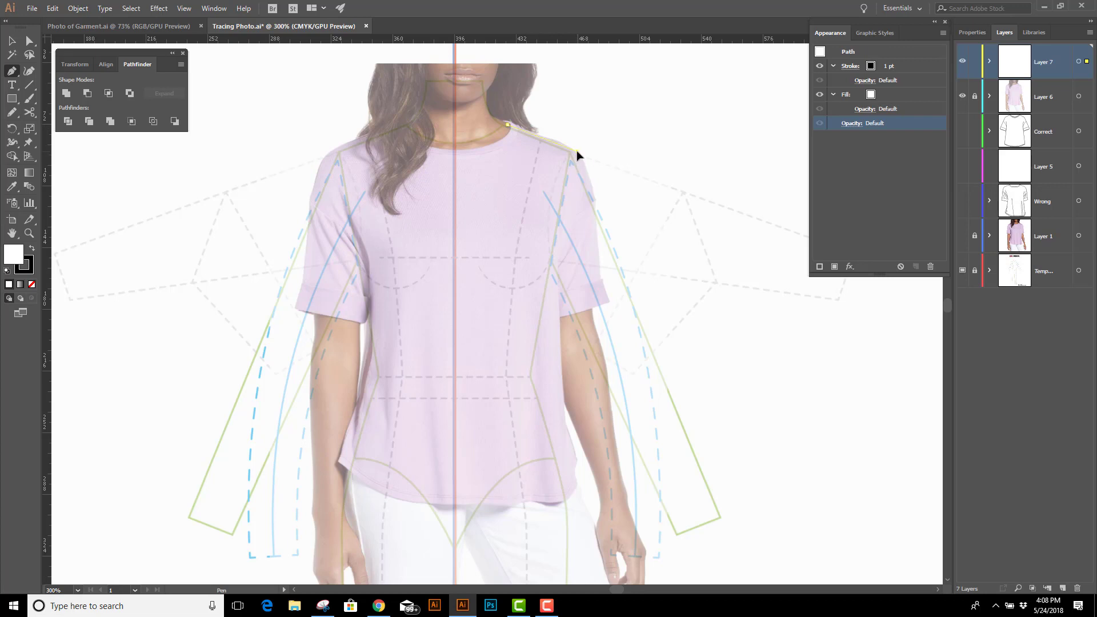
{"action": "left_click", "coordinate": [553, 270]}
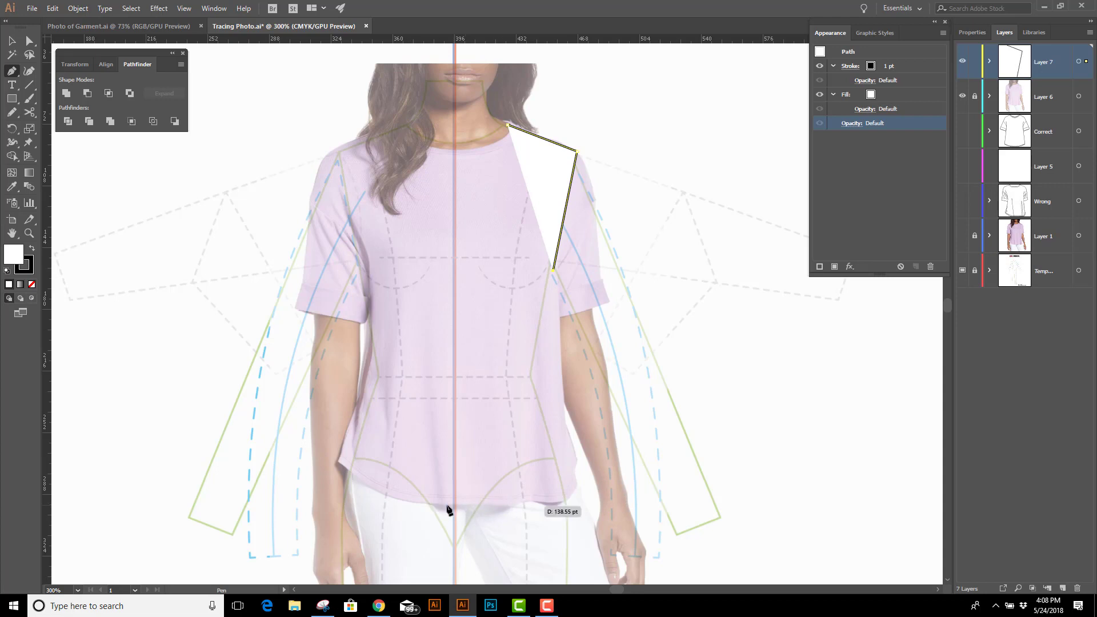
{"action": "left_click", "coordinate": [577, 476]}
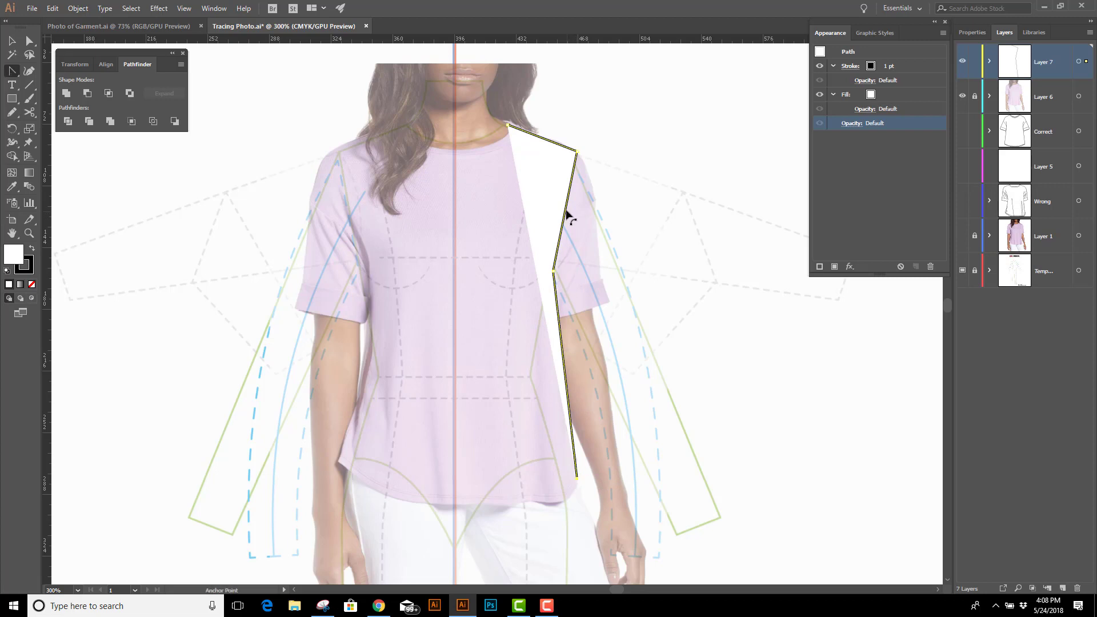
{"action": "left_click_drag", "start_coordinate": [568, 216], "coordinate": [560, 214]}
Mirror a copy of the half body across the centre line and join both halves.
{"action": "key", "text": "v"}
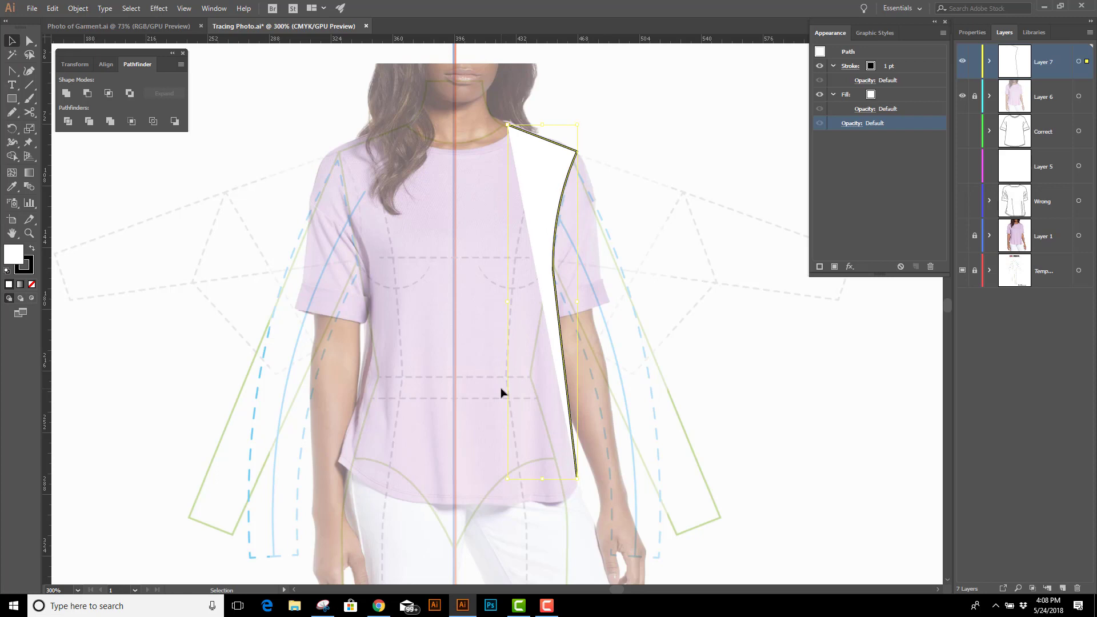
{"action": "key", "text": "o"}
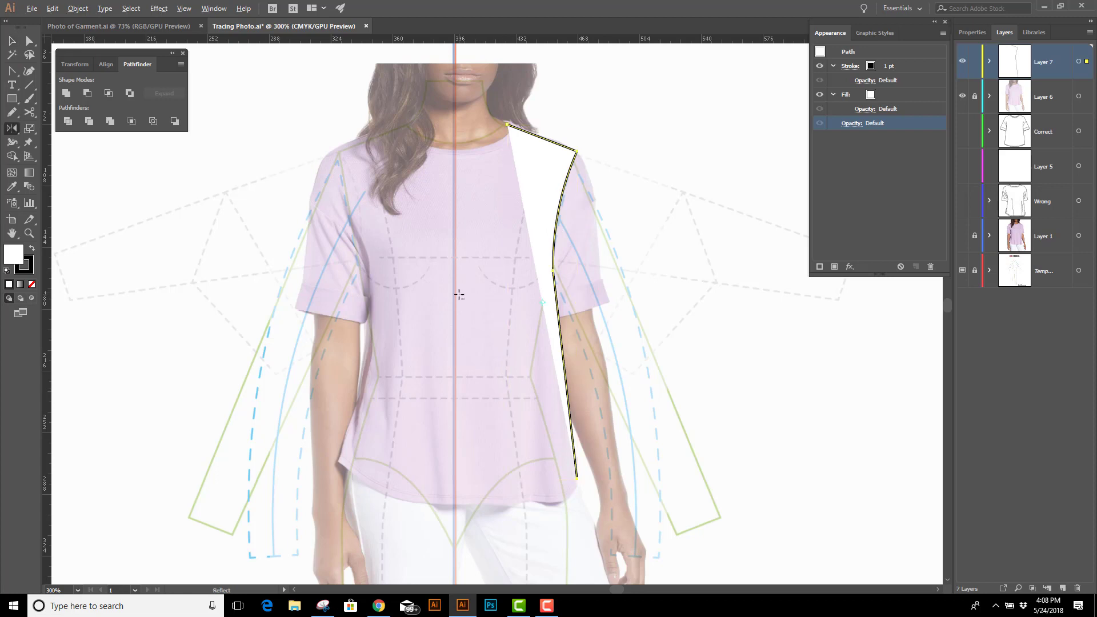
{"action": "left_click", "coordinate": [455, 291], "text": "alt"}
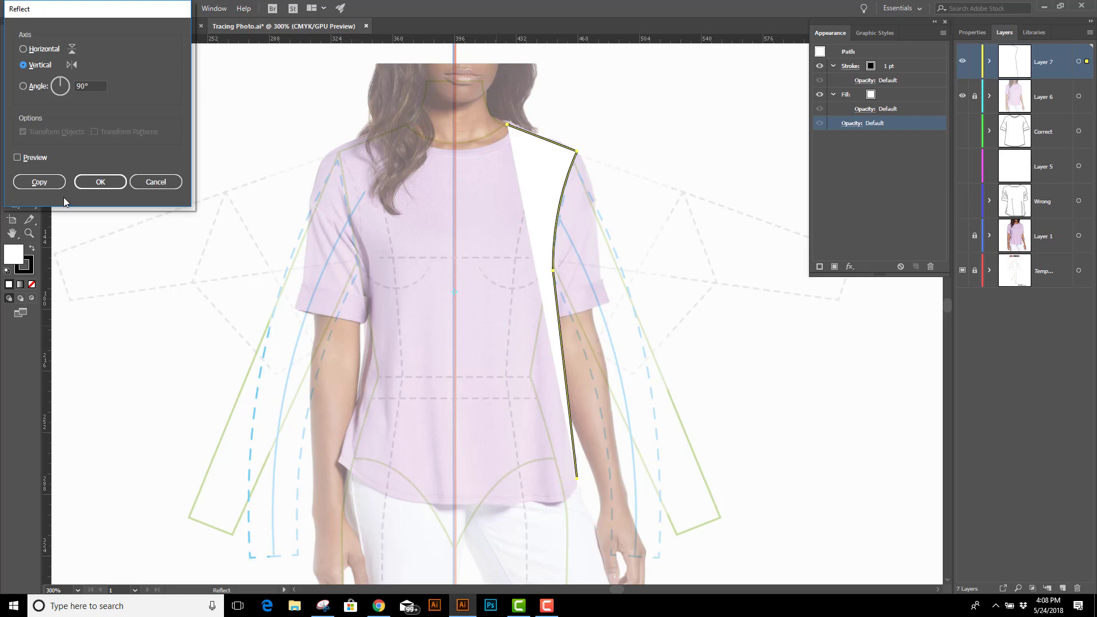
{"action": "left_click", "coordinate": [47, 183]}
{"action": "key", "text": "v"}
{"action": "left_click_drag", "start_coordinate": [206, 255], "coordinate": [634, 314]}
{"action": "right_click", "coordinate": [631, 280]}
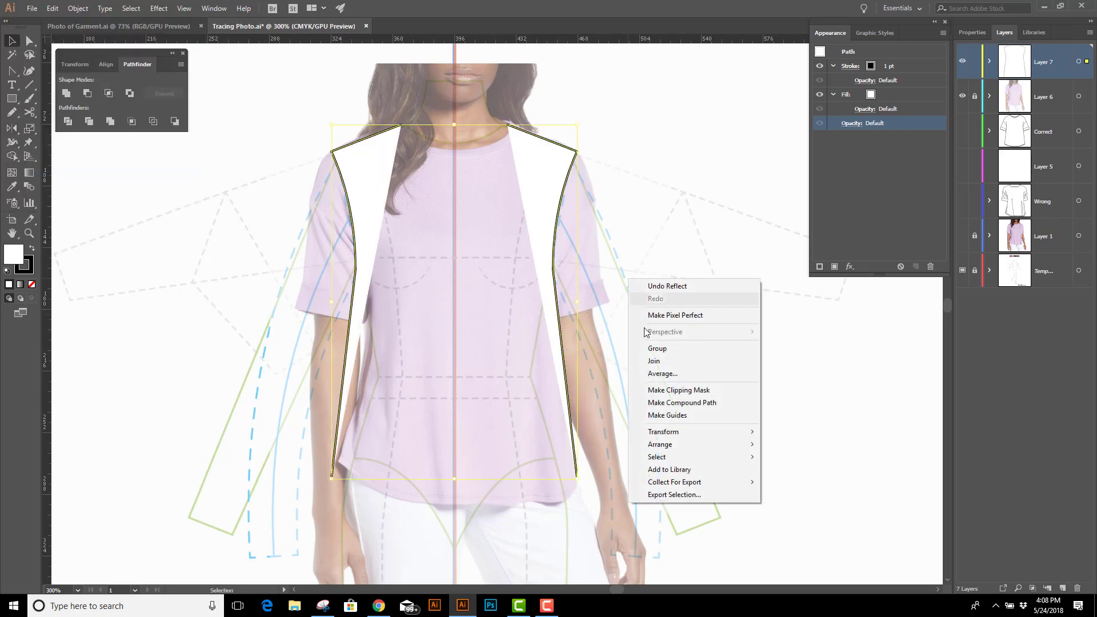
{"action": "left_click", "coordinate": [657, 364]}
{"action": "right_click", "coordinate": [634, 309]}
{"action": "left_click", "coordinate": [659, 403]}
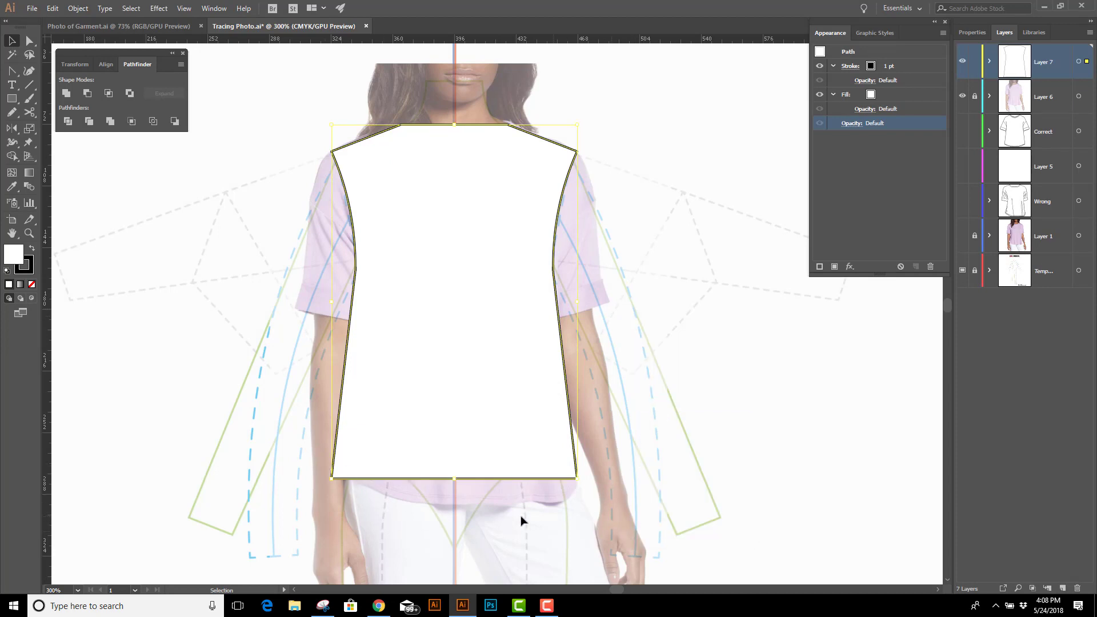
Drag the hem segment down into a rounded curve and the neckline into a shallow scoop.
{"action": "key", "text": "a"}
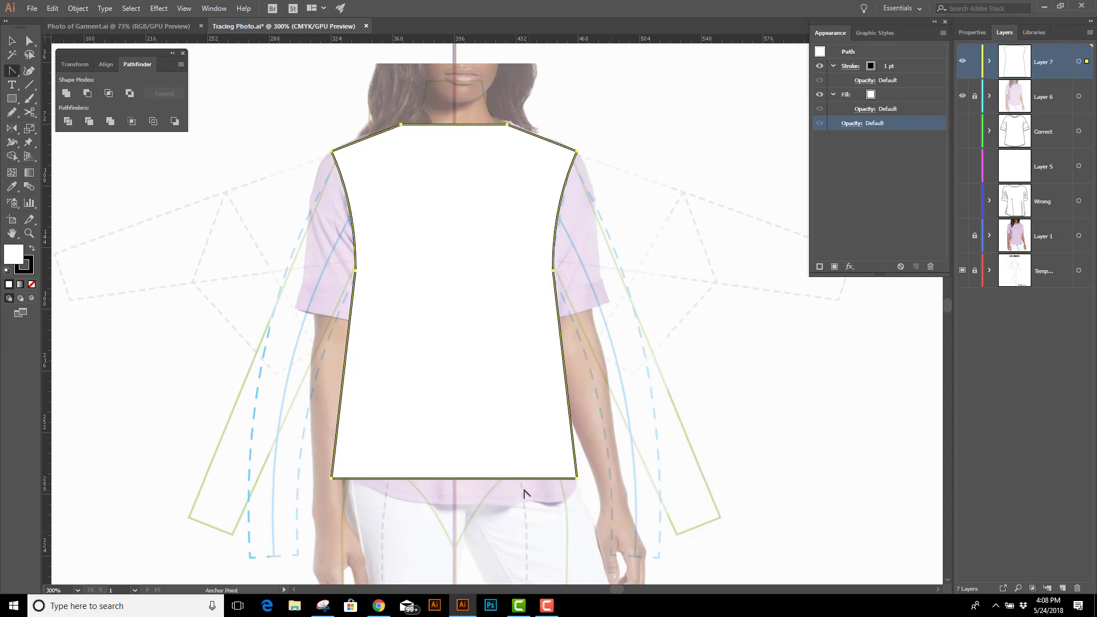
{"action": "left_click_drag", "start_coordinate": [455, 480], "coordinate": [456, 503]}
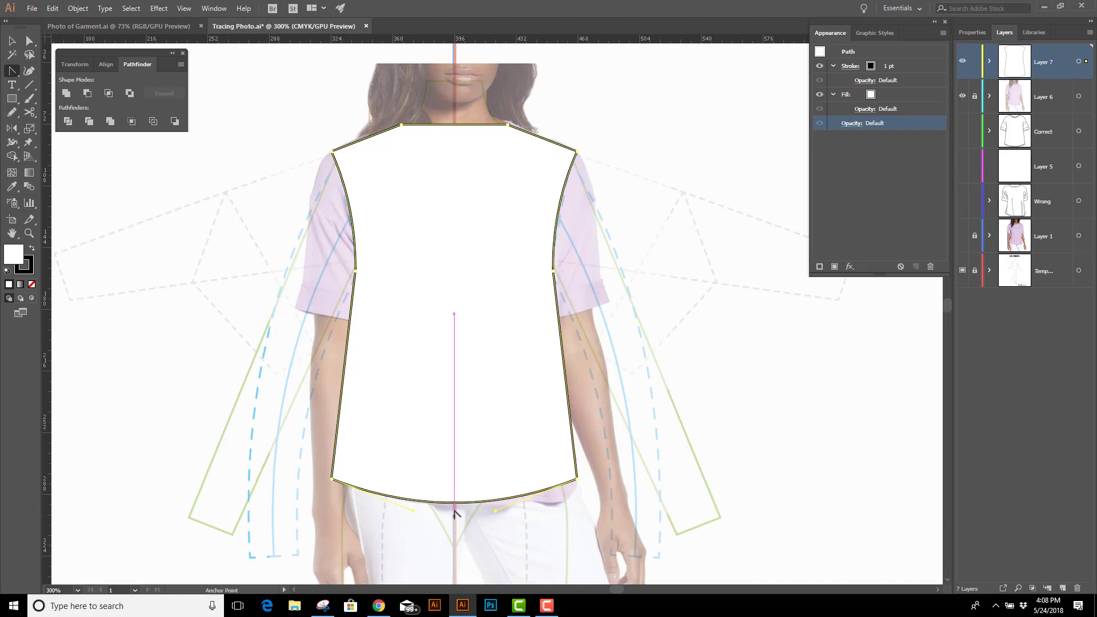
{"action": "left_click_drag", "start_coordinate": [455, 506], "coordinate": [457, 517]}
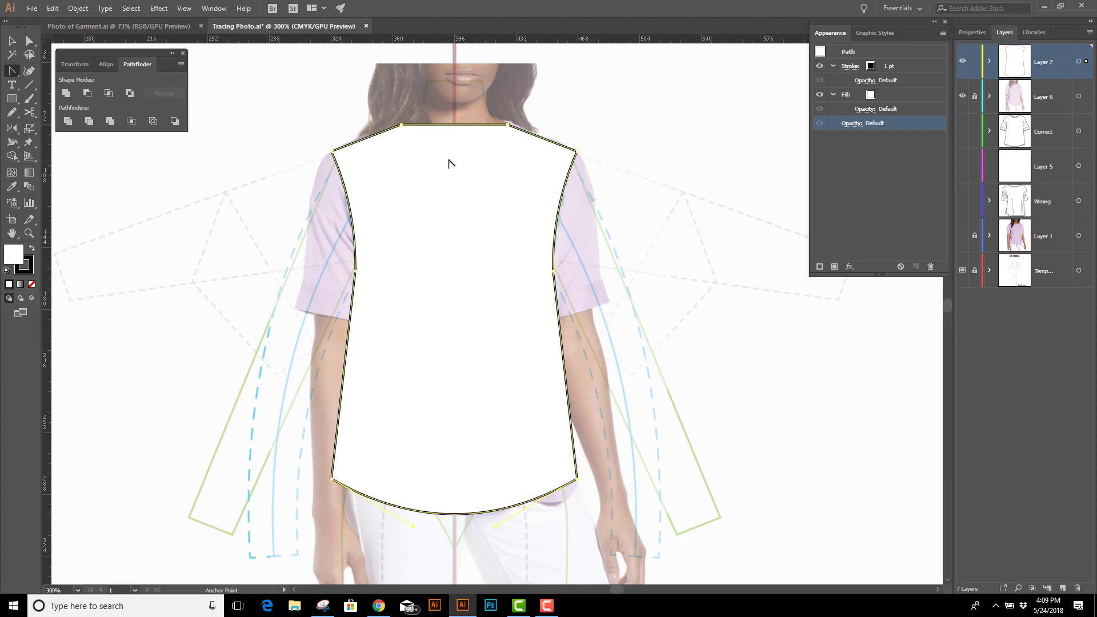
{"action": "left_click_drag", "start_coordinate": [455, 127], "coordinate": [456, 187]}
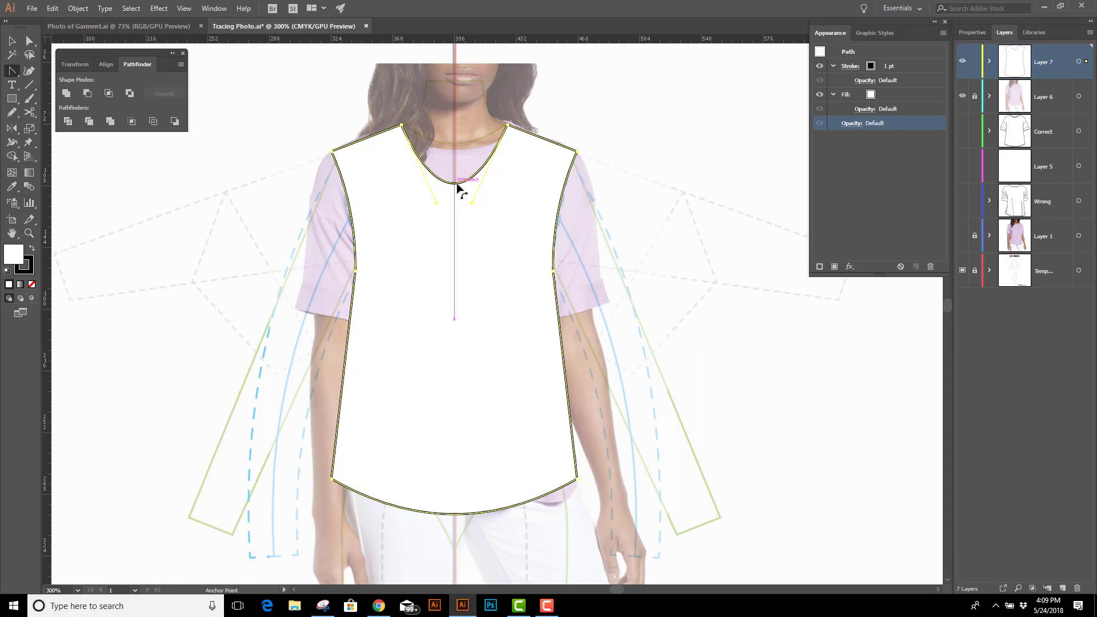
{"action": "left_click_drag", "start_coordinate": [455, 183], "coordinate": [455, 151]}
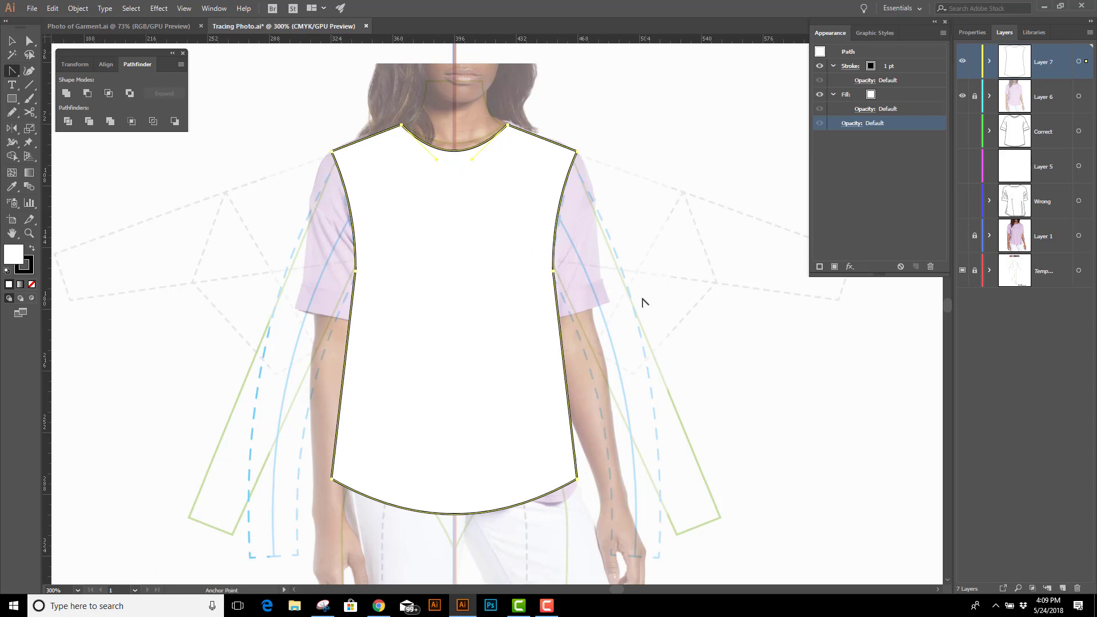
Paste a copy of the right armhole in front and Pen-draw a closed, unfilled sleeve off it.
{"action": "key", "text": "a"}
{"action": "left_click", "coordinate": [557, 201]}
{"action": "key", "text": "v"}
{"action": "key", "text": "ctrl+f"}
{"action": "key", "text": "p"}
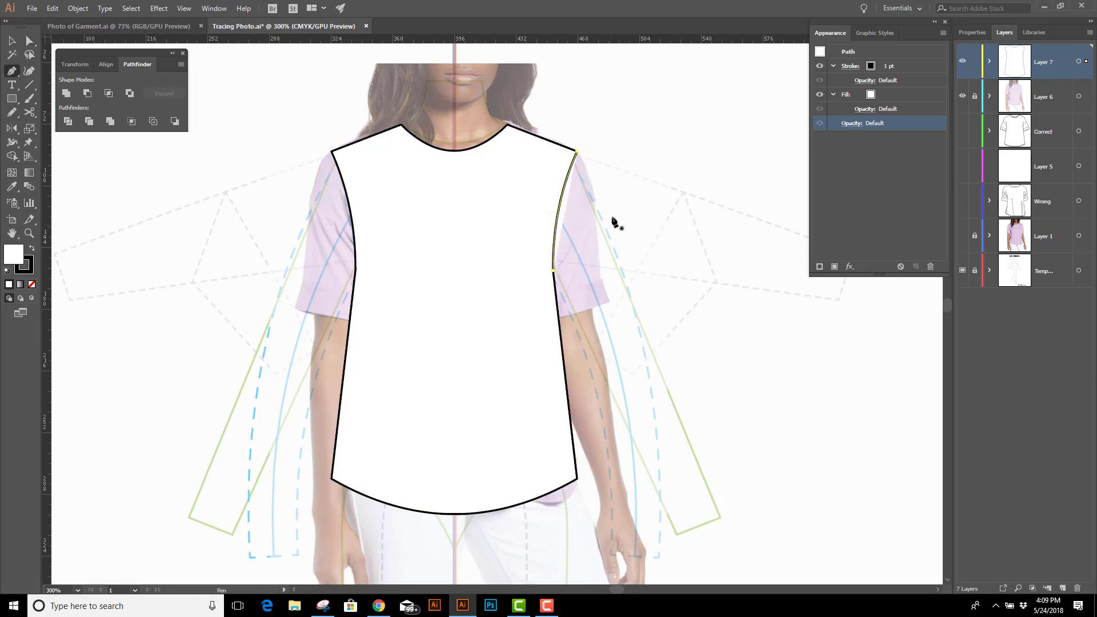
{"action": "left_click", "coordinate": [576, 152]}
{"action": "left_click", "coordinate": [627, 292]}
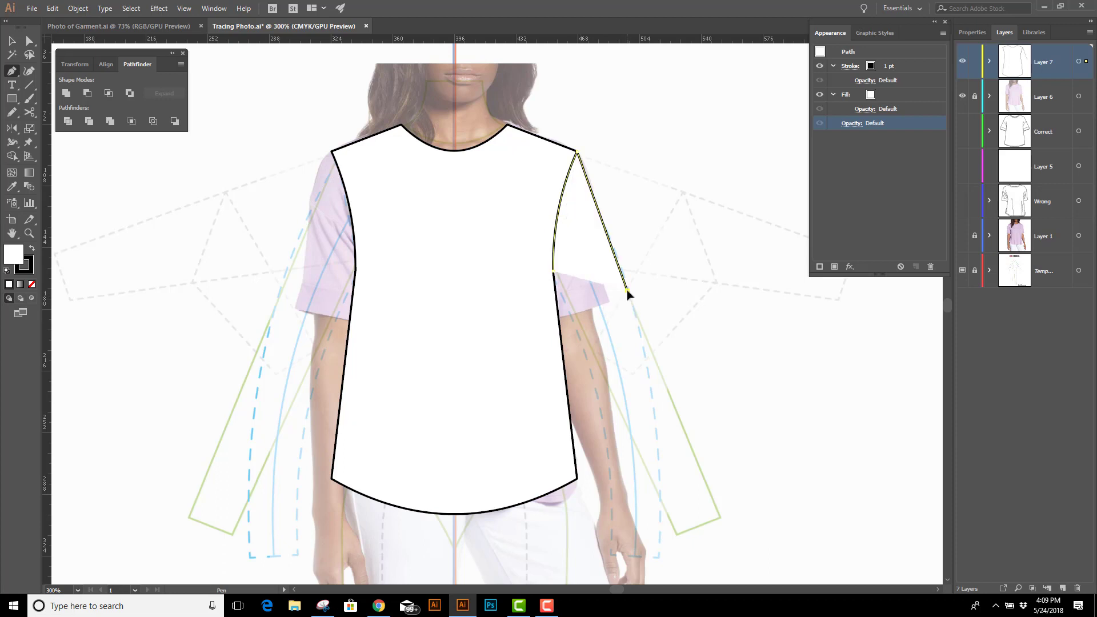
{"action": "left_click", "coordinate": [569, 314]}
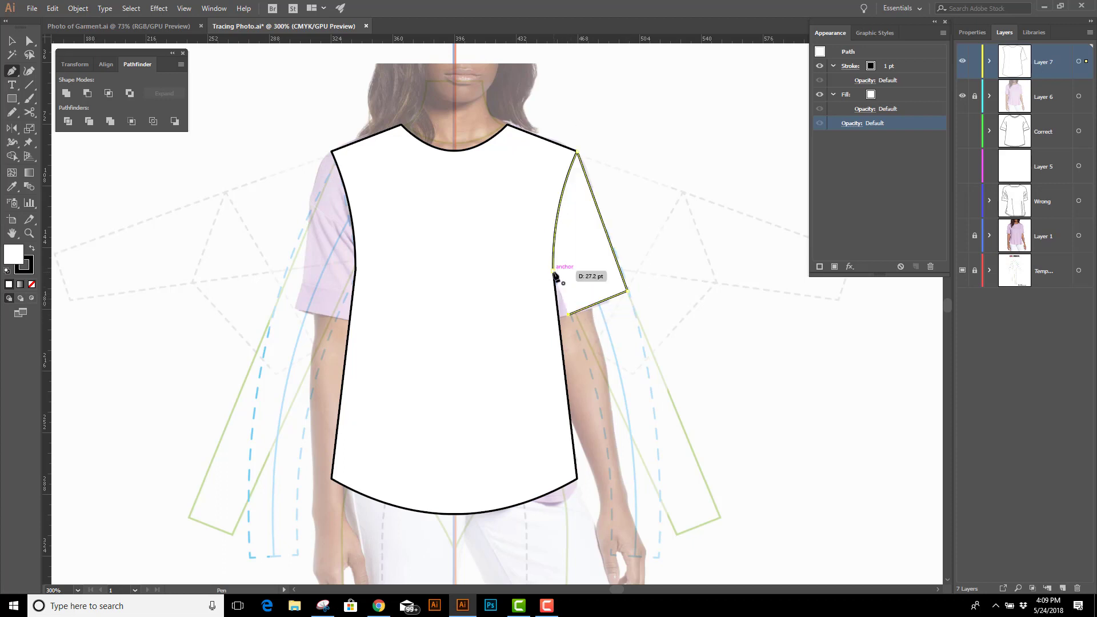
{"action": "left_click", "coordinate": [554, 271]}
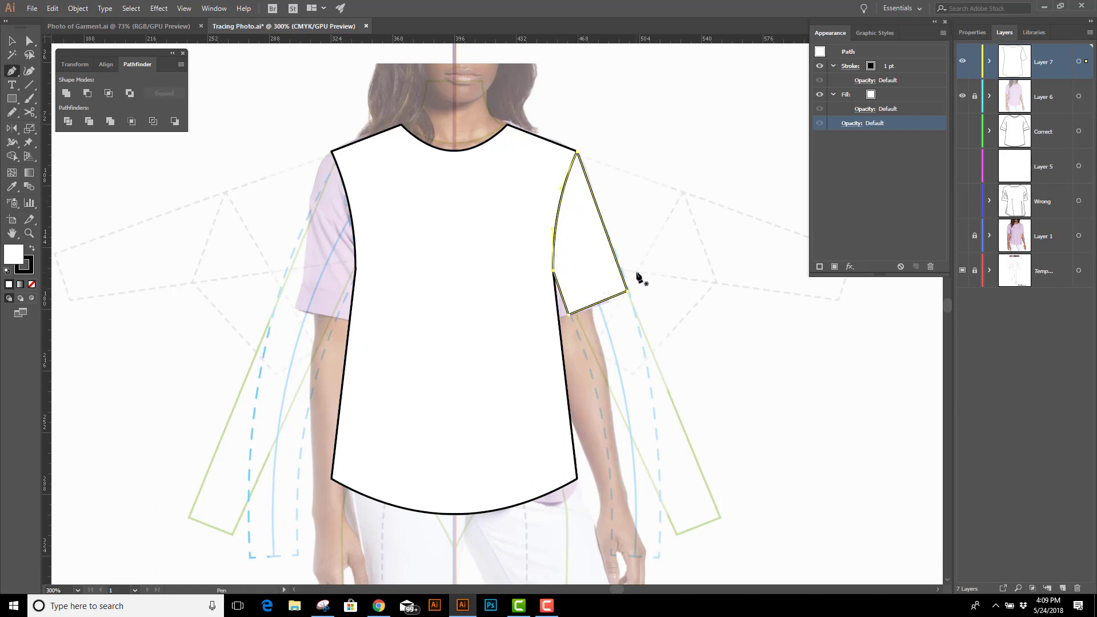
{"action": "key", "text": "slash"}
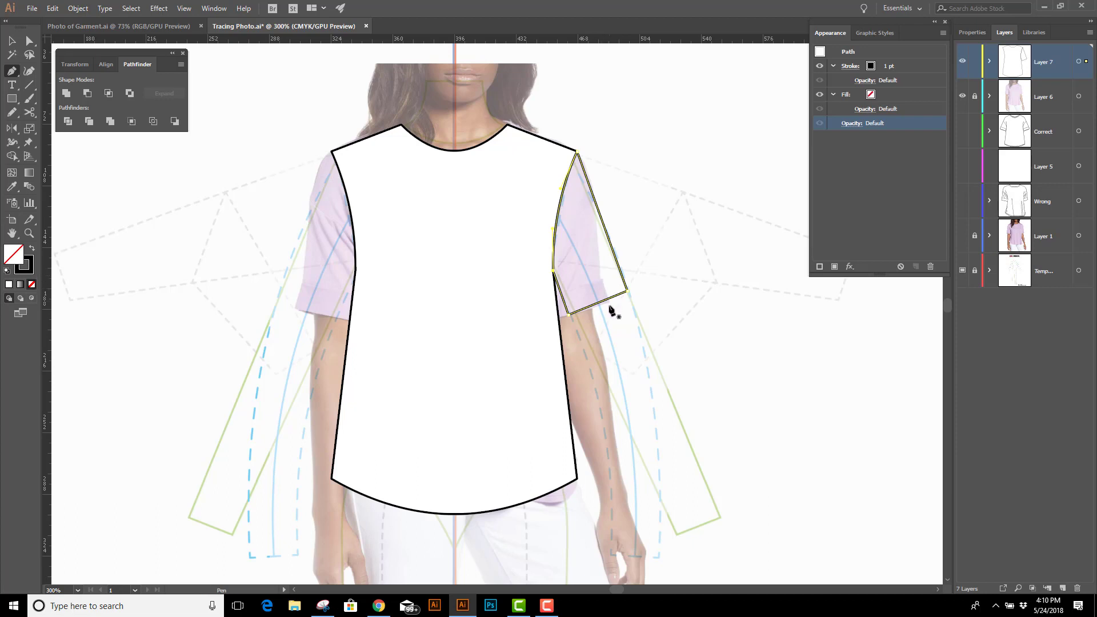
Draw a straight cuff line across the sleeve near its hem.
{"action": "left_click", "coordinate": [626, 264]}
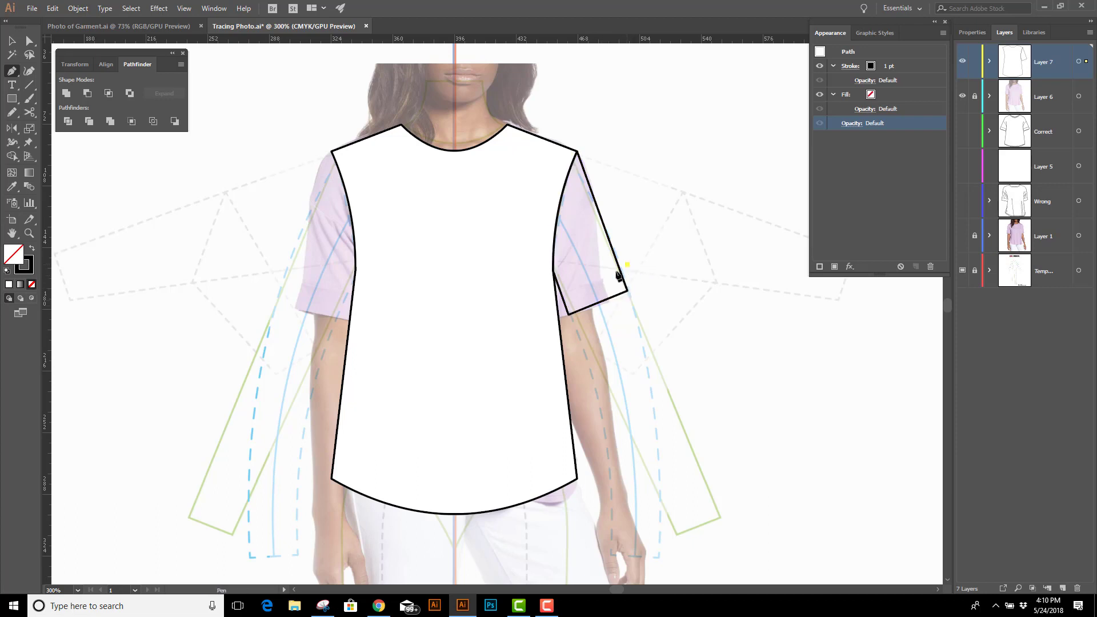
{"action": "left_click", "coordinate": [557, 296]}
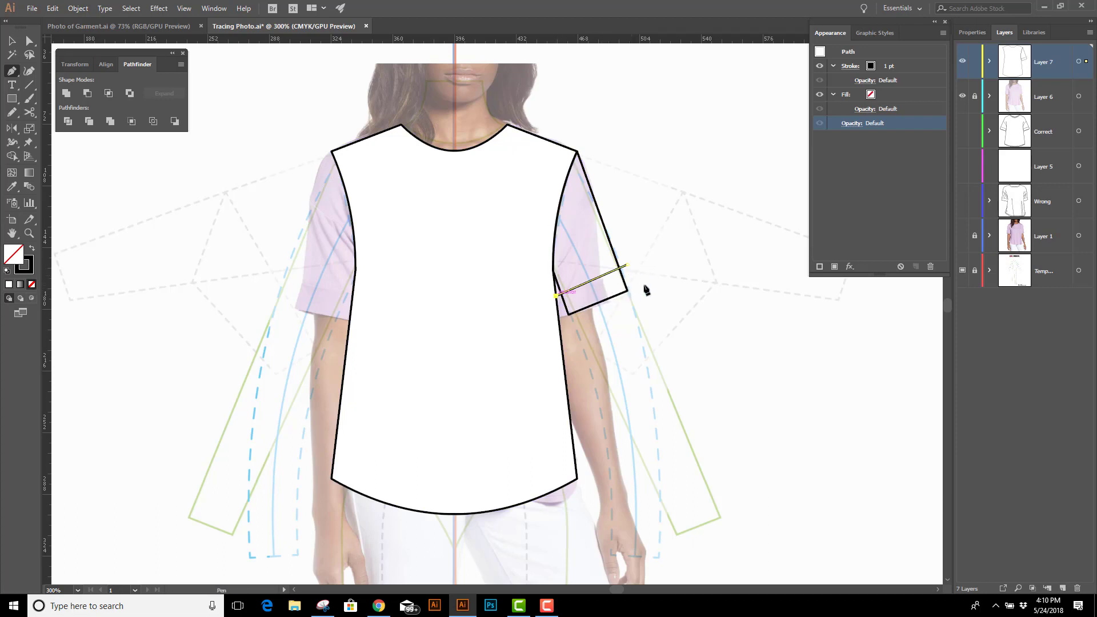
{"action": "left_click", "coordinate": [28, 234]}
Zoom in on the sleeve and bend the cuff line into a gentle curve.
{"action": "left_click_drag", "start_coordinate": [571, 256], "coordinate": [693, 374]}
{"action": "scroll", "coordinate": [657, 379], "scroll_direction": "down", "scroll_amount": 1}
{"action": "scroll", "coordinate": [656, 379], "scroll_direction": "right", "scroll_amount": 1}
{"action": "key", "text": "shift+c"}
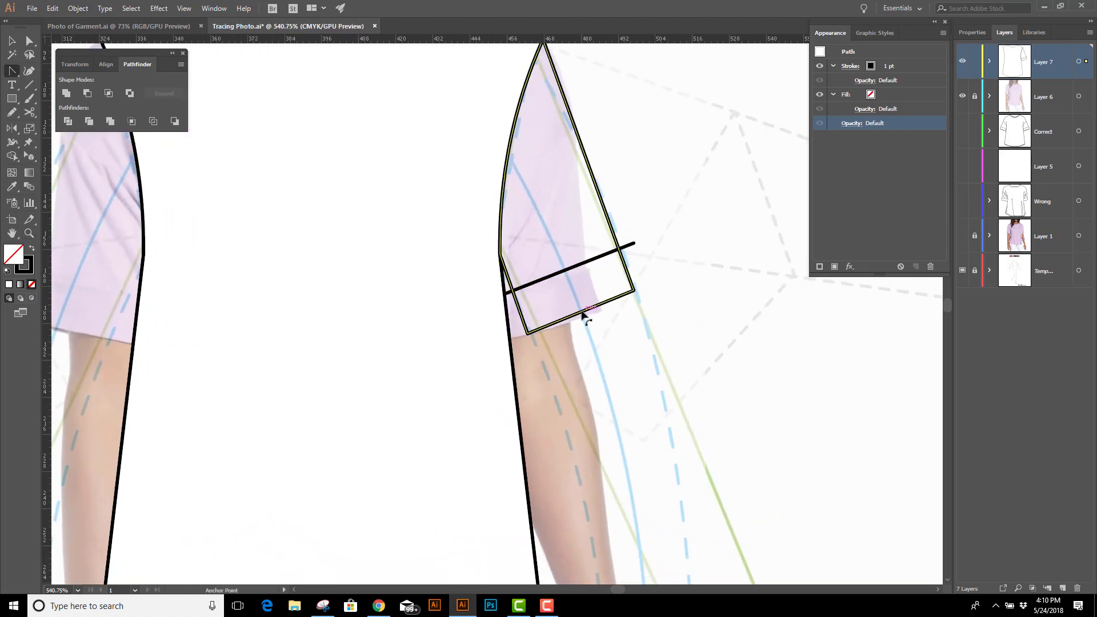
{"action": "left_click_drag", "start_coordinate": [581, 313], "coordinate": [569, 275]}
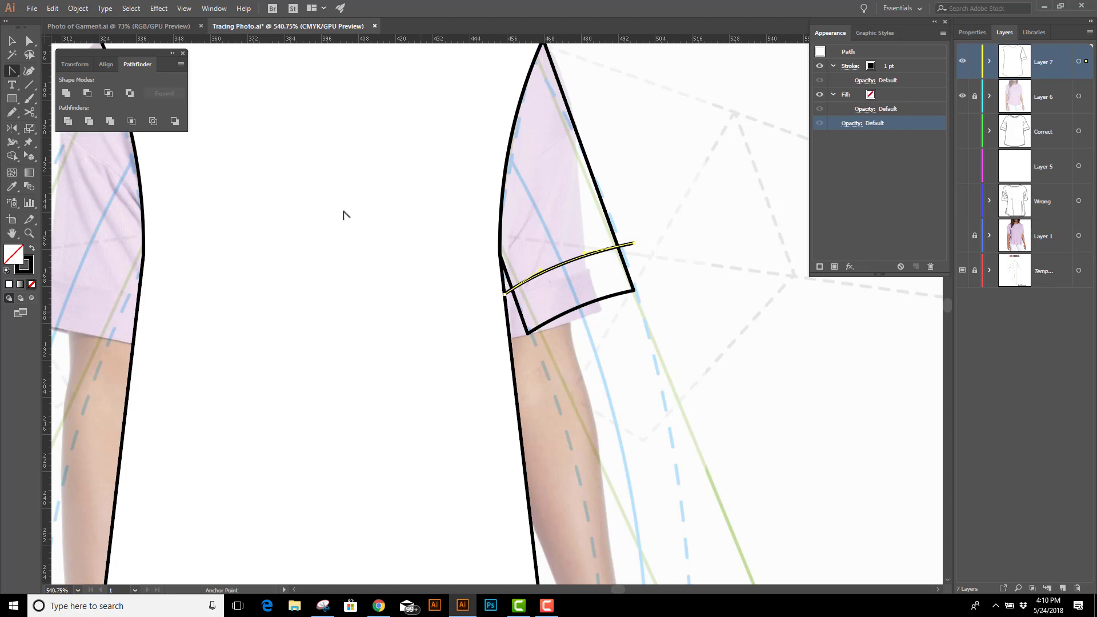
Divide the sleeve along the cuff line with Pathfinder and ungroup the pieces.
{"action": "key", "text": "v"}
{"action": "left_click_drag", "start_coordinate": [697, 198], "coordinate": [612, 319]}
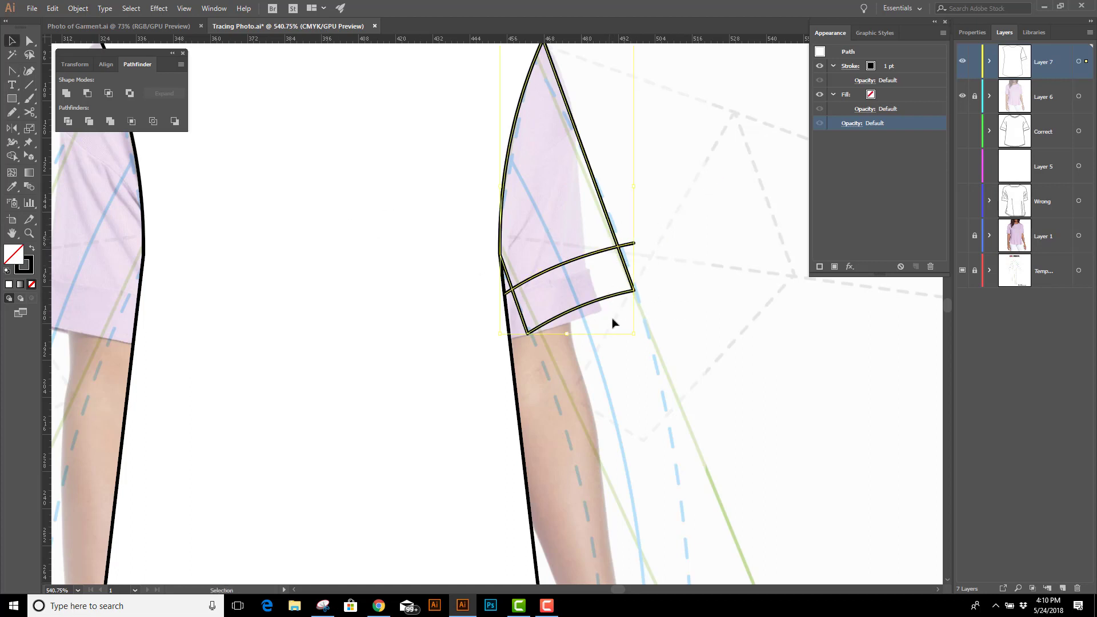
{"action": "left_click", "coordinate": [68, 122]}
{"action": "right_click", "coordinate": [637, 143]}
{"action": "left_click", "coordinate": [673, 235]}
{"action": "left_click", "coordinate": [673, 335]}
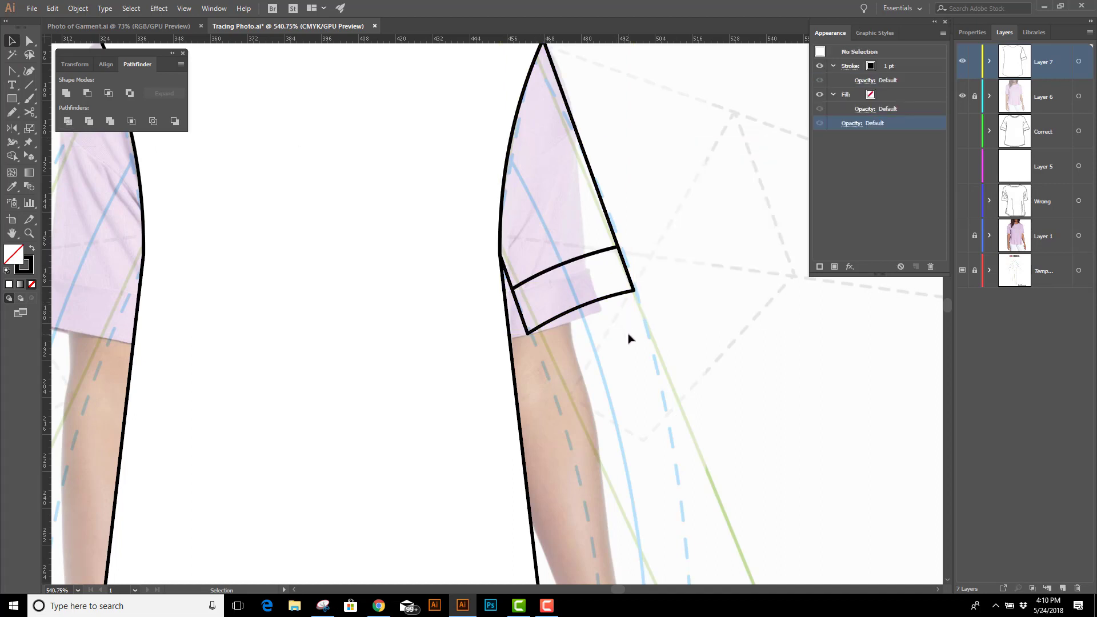
Build a closed hem-opening shape from a copy of the sleeve's hem curve and apply the gray graphic style.
{"action": "key", "text": "a"}
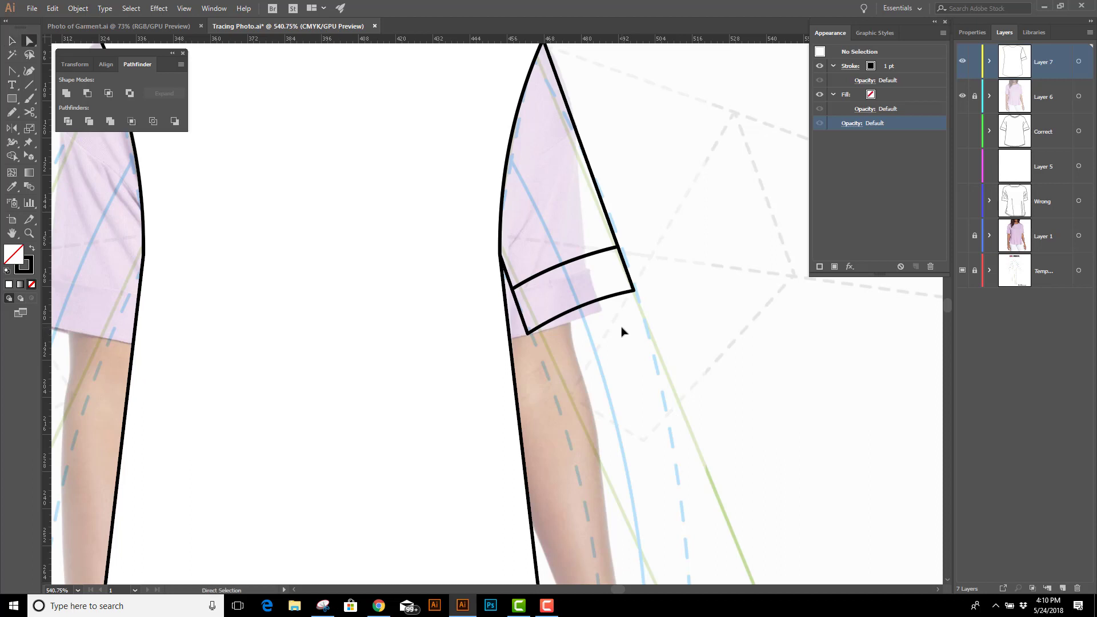
{"action": "left_click", "coordinate": [574, 307]}
{"action": "key", "text": "v"}
{"action": "key", "text": "a"}
{"action": "right_click", "coordinate": [695, 276]}
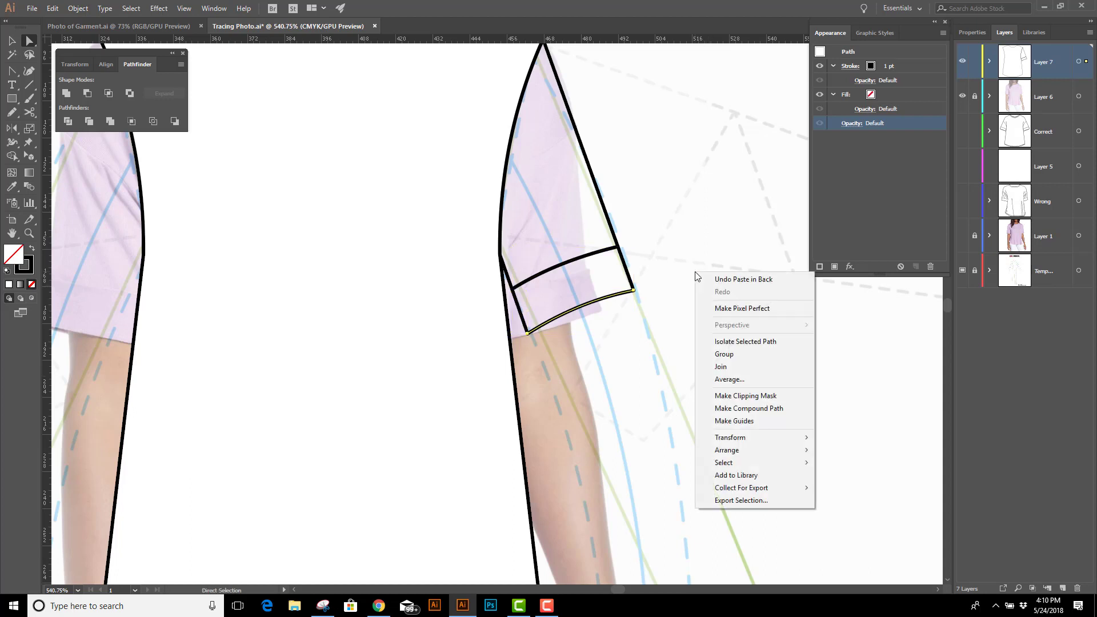
{"action": "left_click", "coordinate": [721, 366]}
{"action": "key", "text": "shift+c"}
{"action": "left_click_drag", "start_coordinate": [584, 315], "coordinate": [587, 318]}
{"action": "key", "text": "ctrl+z"}
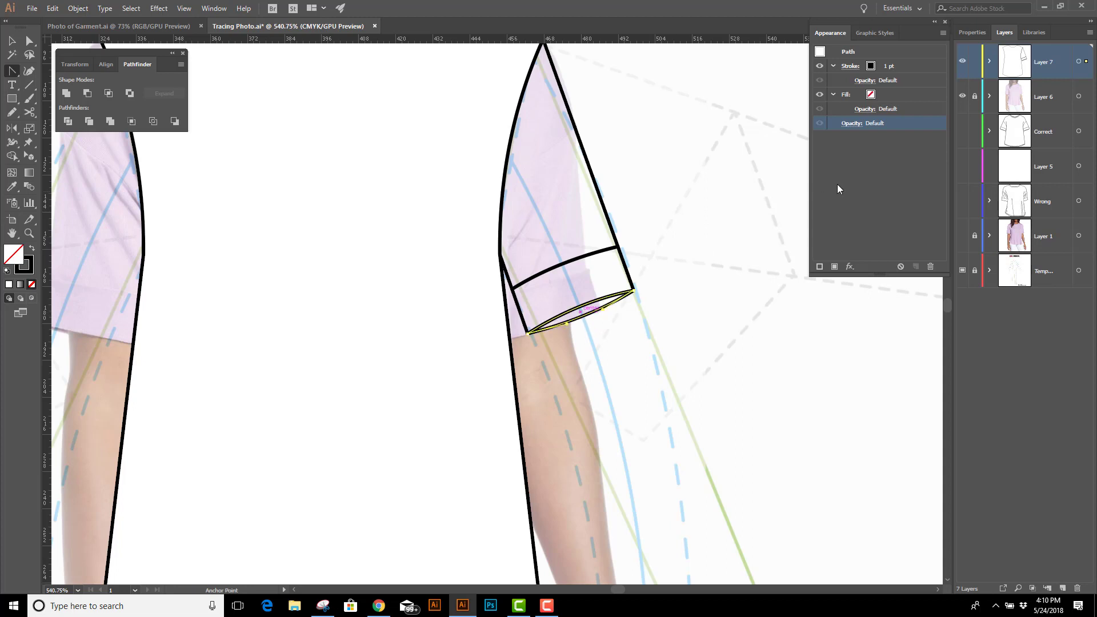
{"action": "left_click", "coordinate": [890, 34]}
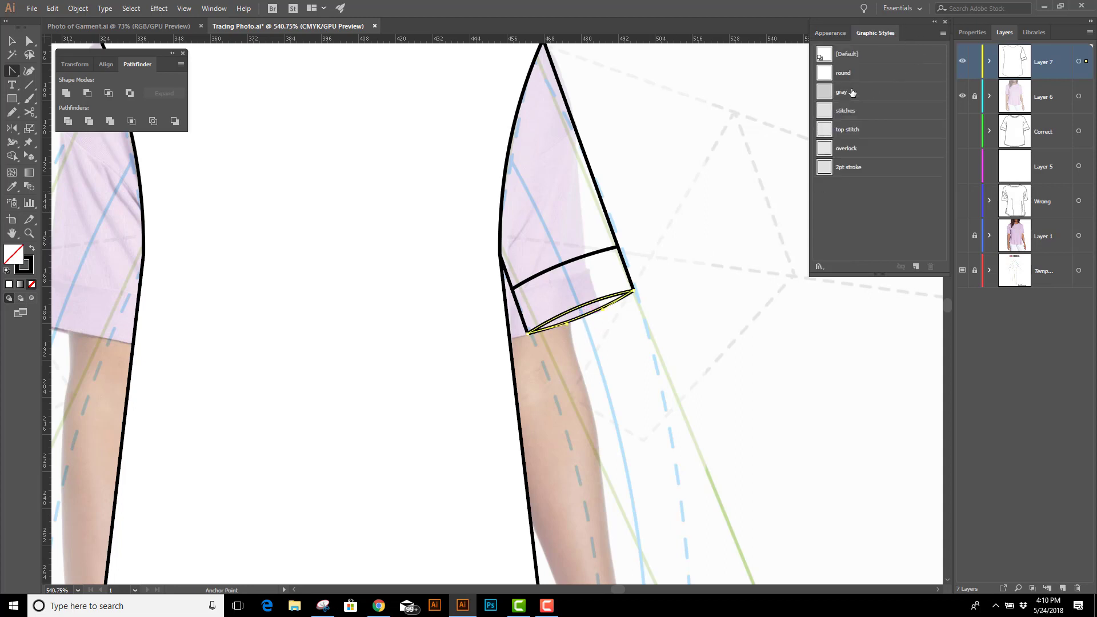
{"action": "left_click", "coordinate": [883, 91]}
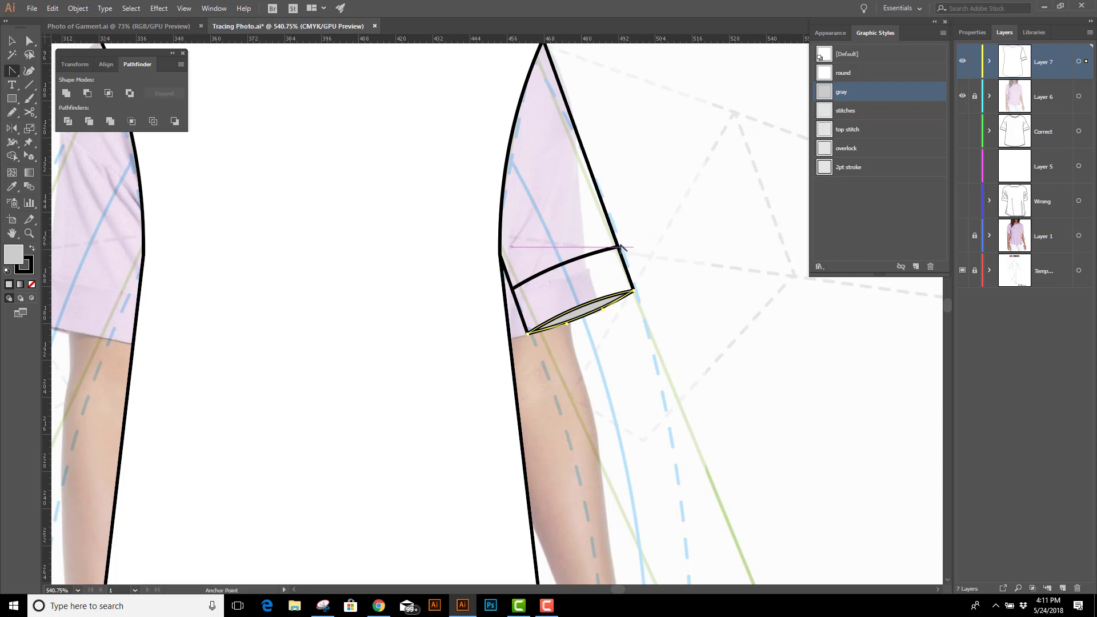
Nudge the cuff's upper-right corner right and its left corner left to meet the sleeve sides.
{"action": "key", "text": "ctrl+equal"}
{"action": "key", "text": "ctrl+equal"}
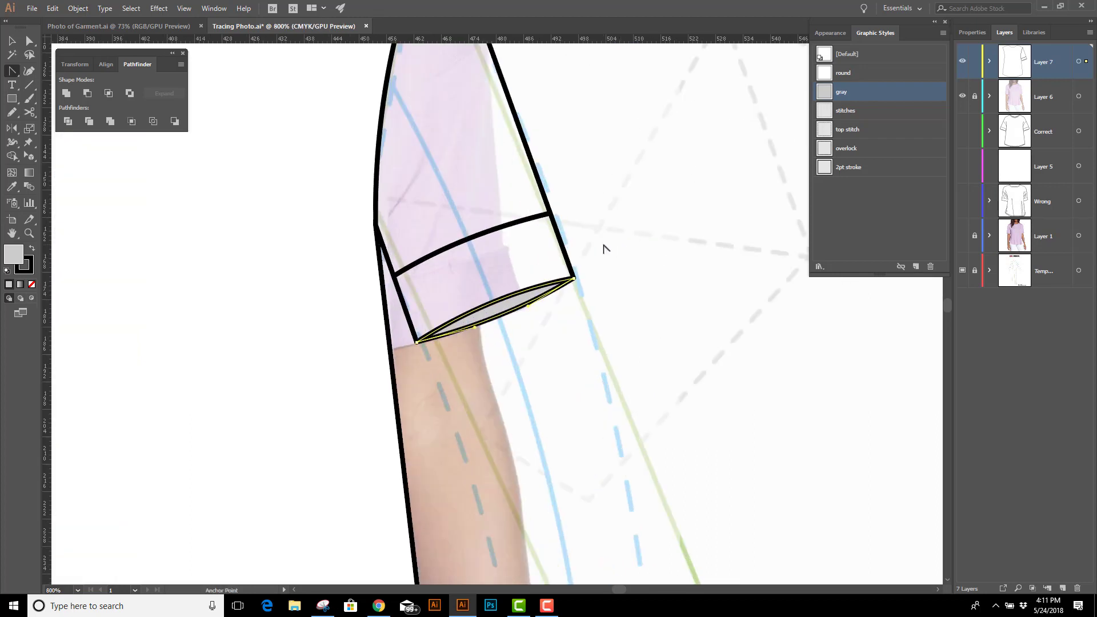
{"action": "key", "text": "a"}
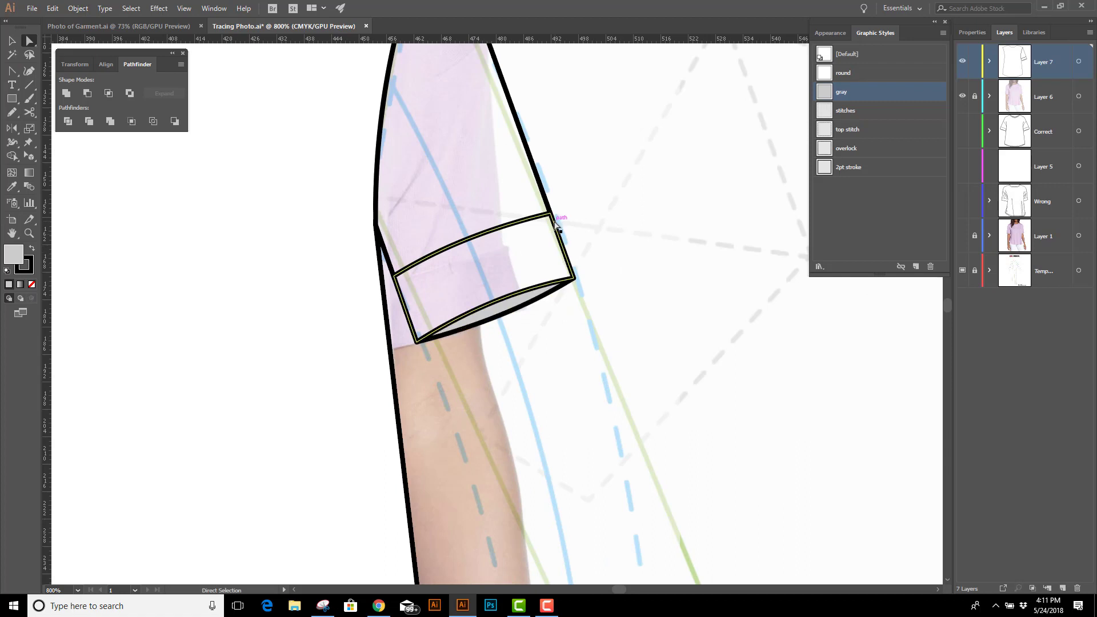
{"action": "left_click", "coordinate": [555, 220]}
{"action": "left_click_drag", "start_coordinate": [556, 219], "coordinate": [557, 221]}
{"action": "key", "text": "Right"}
{"action": "key", "text": "Right"}
{"action": "key", "text": "Right"}
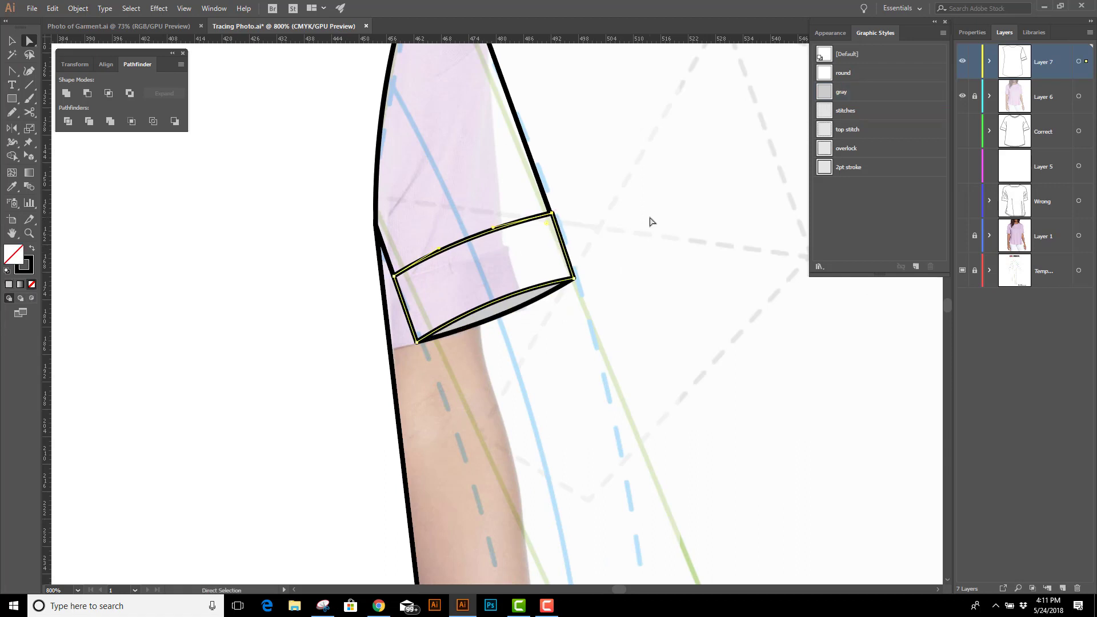
{"action": "left_click", "coordinate": [404, 279]}
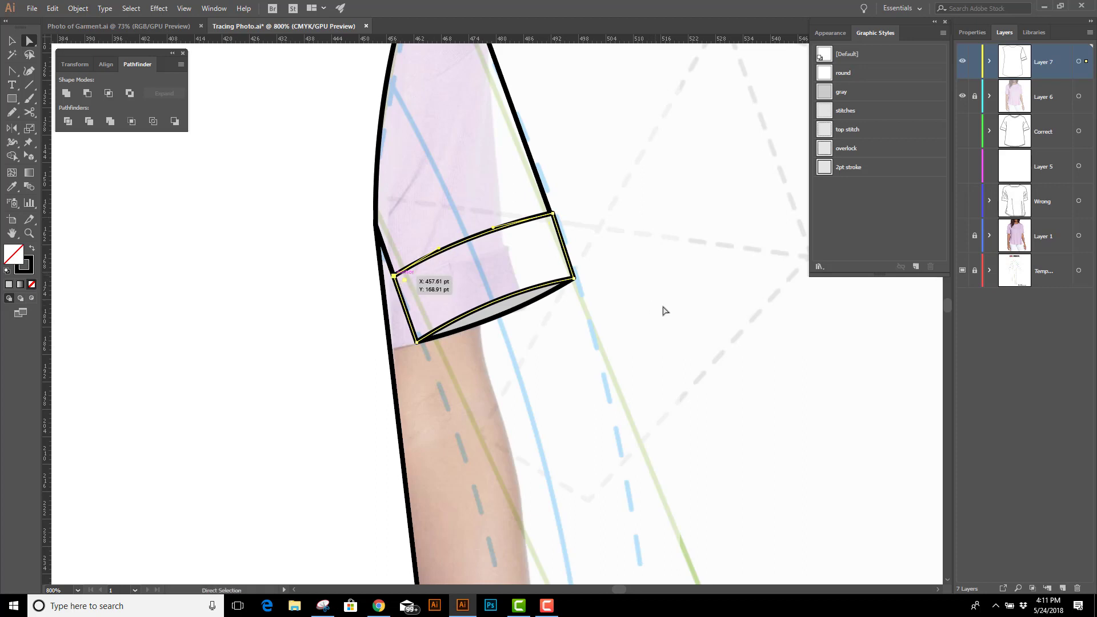
{"action": "key", "text": "Left"}
{"action": "key", "text": "Left"}
{"action": "key", "text": "Left"}
{"action": "key", "text": "Left"}
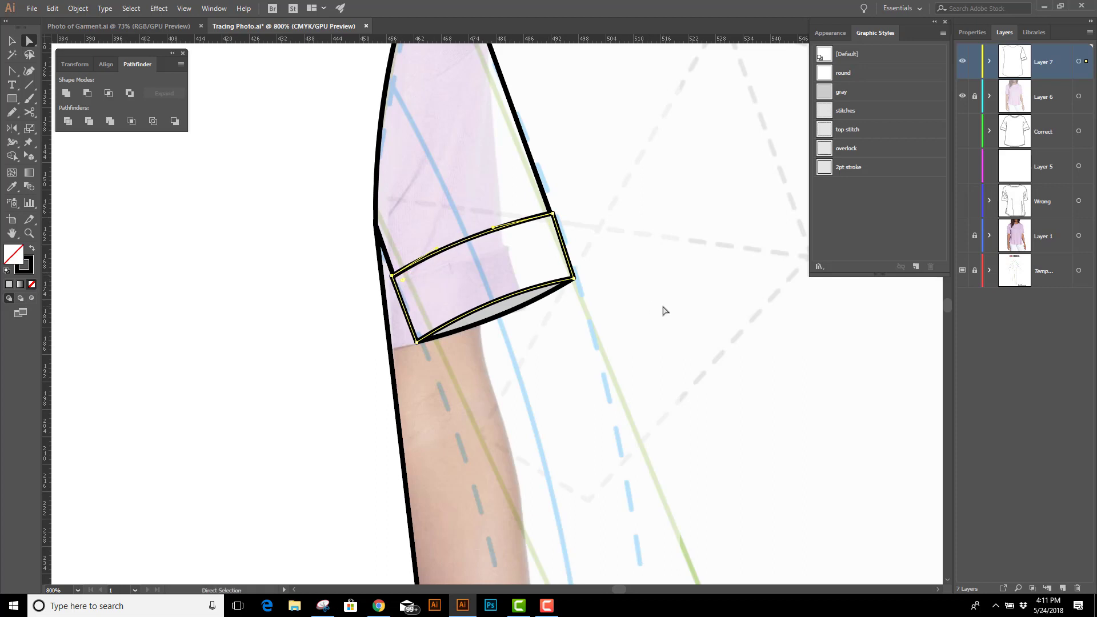
{"action": "left_click", "coordinate": [663, 304]}
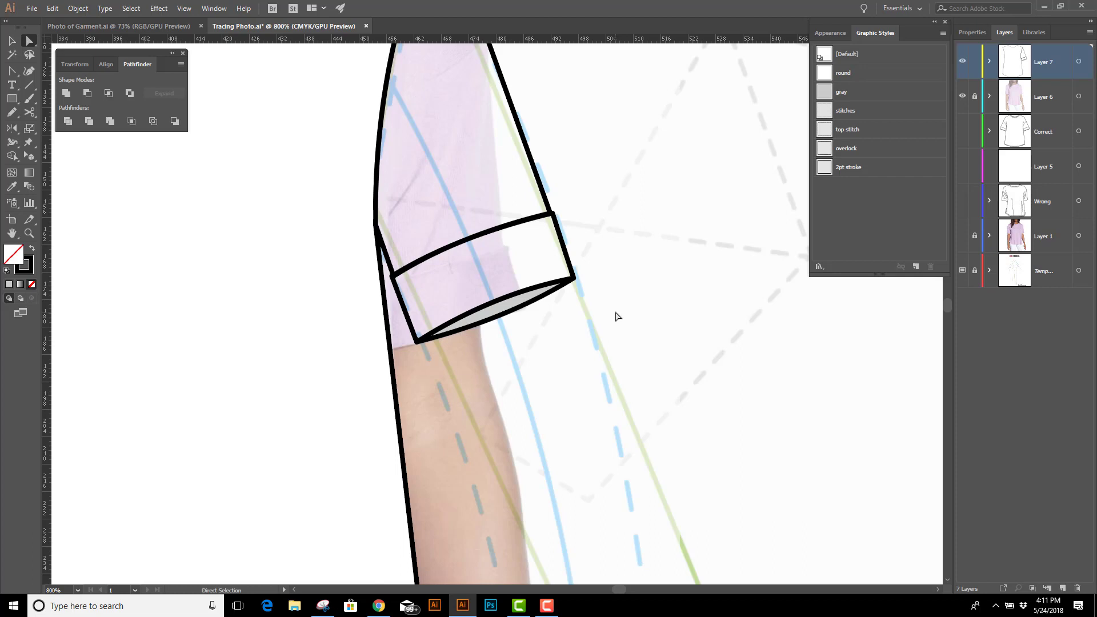
{"action": "key", "text": "ctrl+k"}
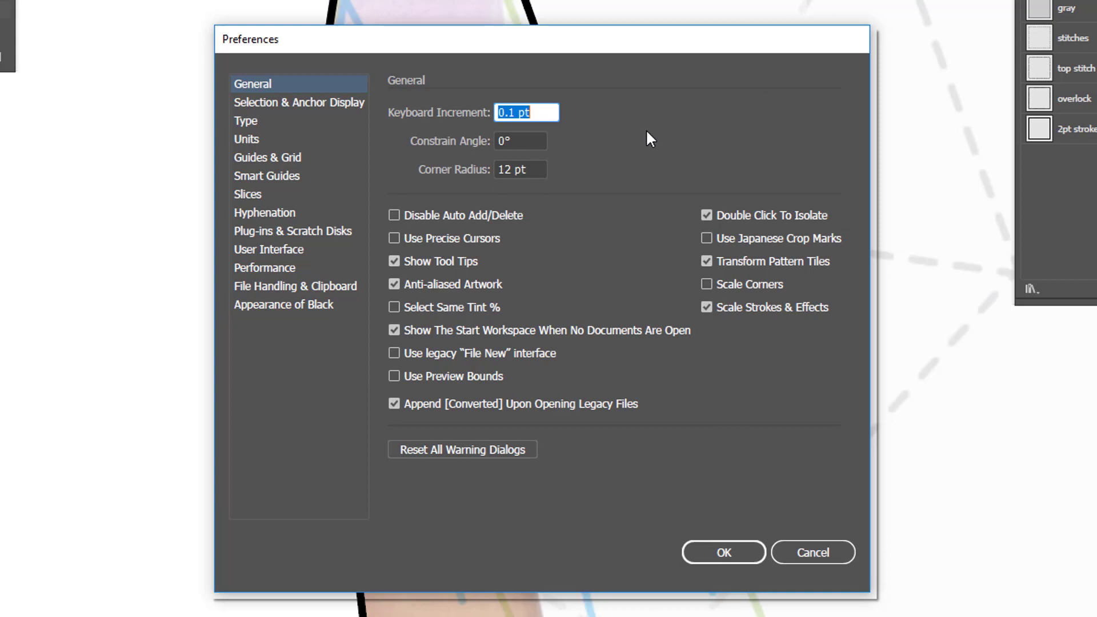
{"action": "left_click", "coordinate": [721, 552]}
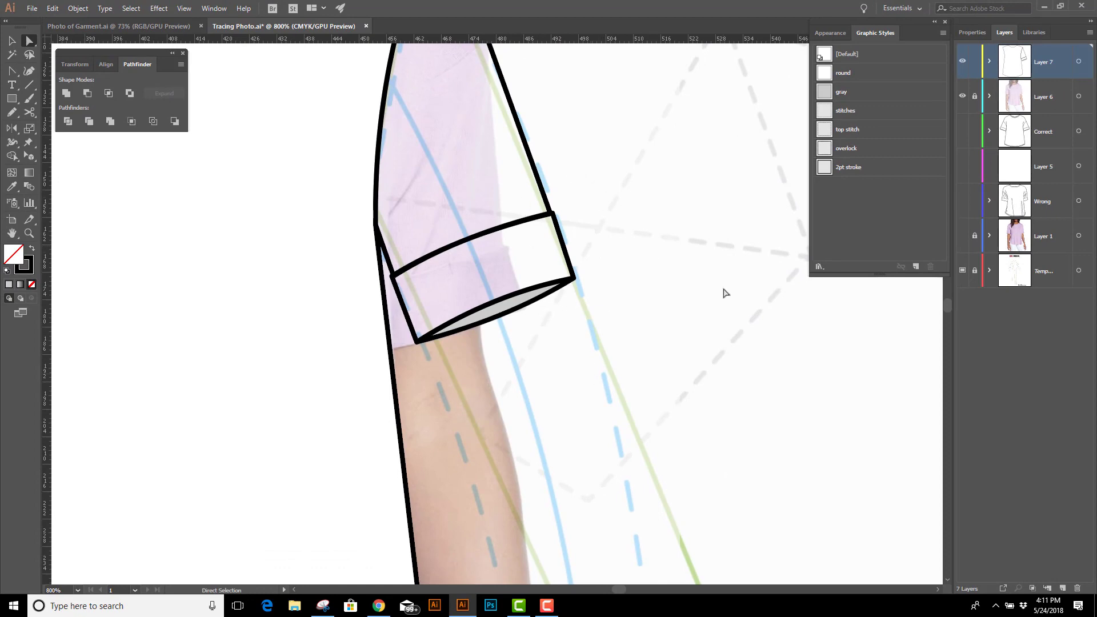
Reflect a vertical copy of the sleeve and cuff across the shirt's centre line.
{"action": "key", "text": "ctrl+minus"}
{"action": "key", "text": "ctrl+minus"}
{"action": "key", "text": "ctrl+minus"}
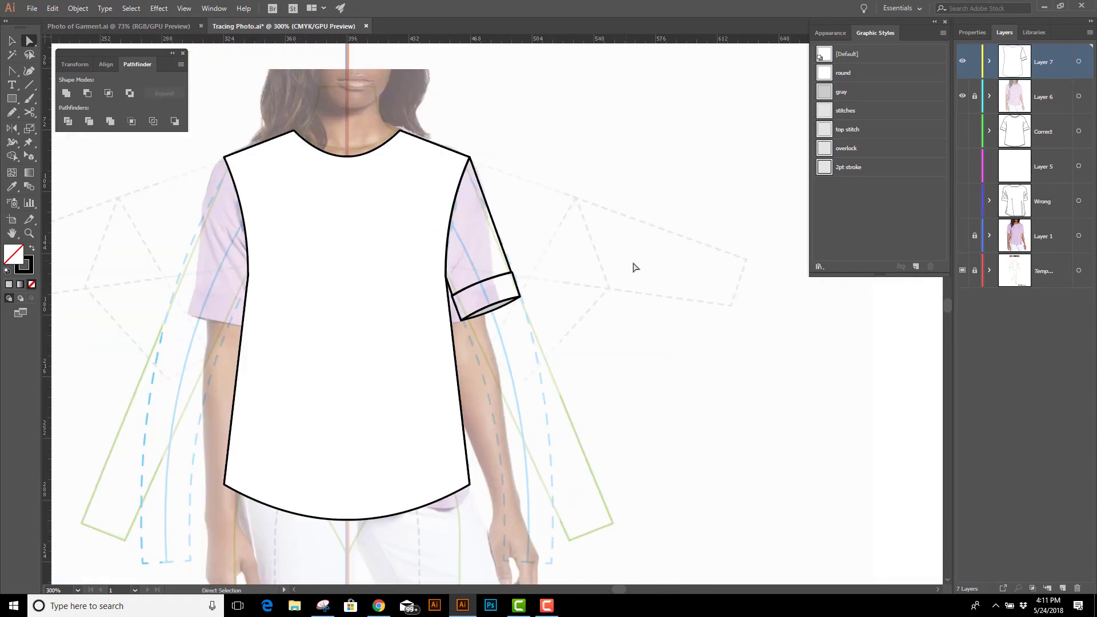
{"action": "key", "text": "v"}
{"action": "left_click_drag", "start_coordinate": [568, 224], "coordinate": [480, 329]}
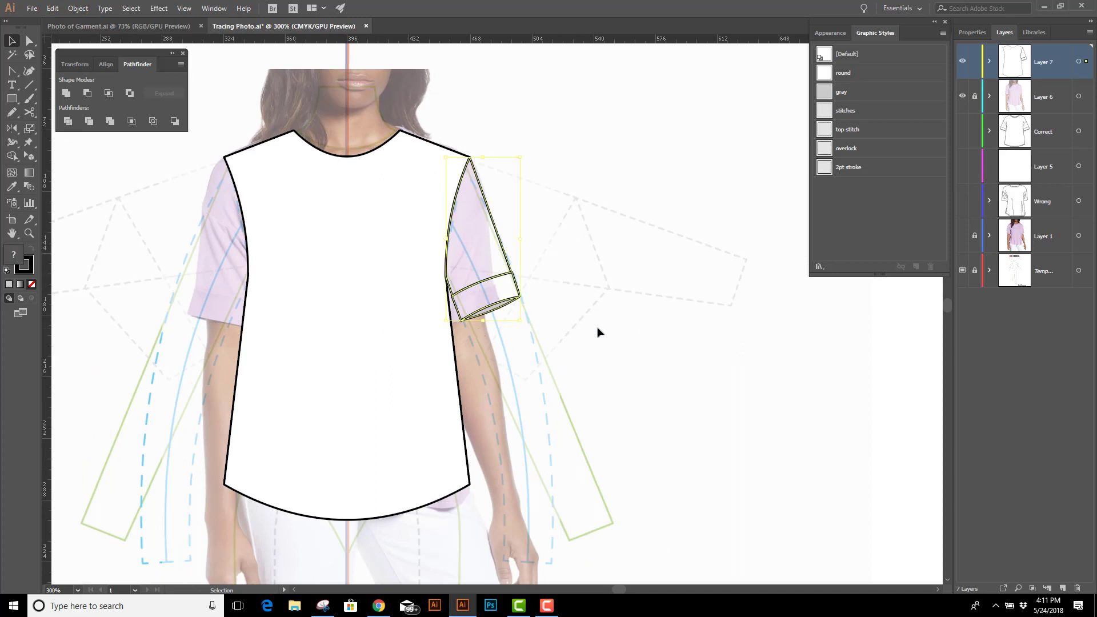
{"action": "key", "text": "o"}
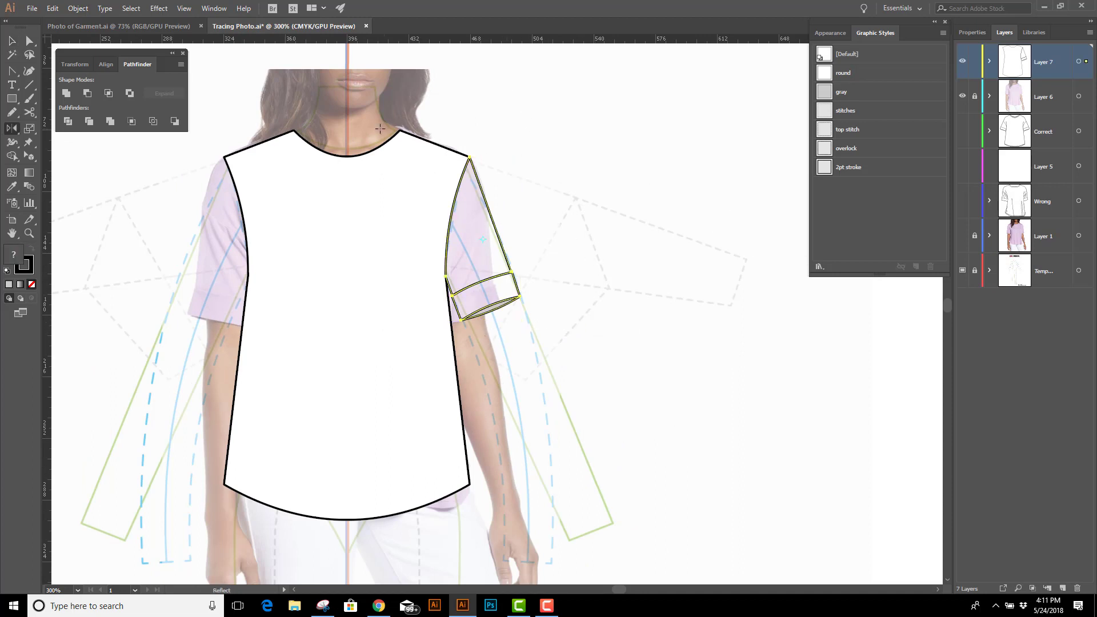
{"action": "left_click", "coordinate": [347, 124], "text": "alt"}
{"action": "left_click", "coordinate": [35, 181]}
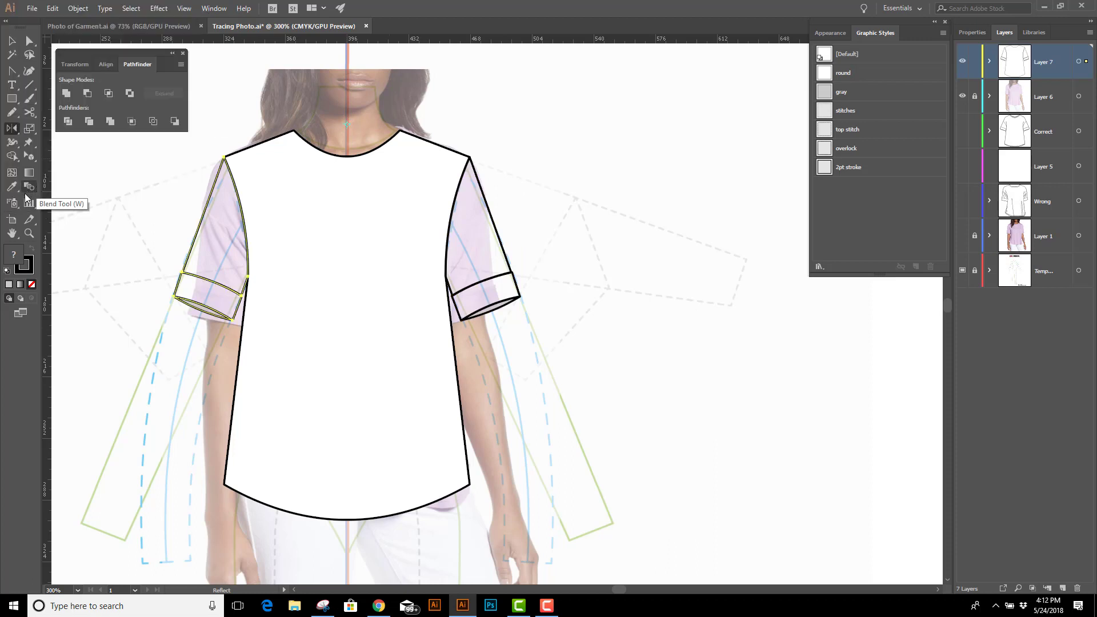
Zoom in on the left shoulder and select the shirt body with the new sleeve.
{"action": "left_click", "coordinate": [28, 233]}
{"action": "left_click_drag", "start_coordinate": [249, 169], "coordinate": [452, 298]}
{"action": "left_click", "coordinate": [12, 40]}
{"action": "left_click_drag", "start_coordinate": [192, 170], "coordinate": [311, 296]}
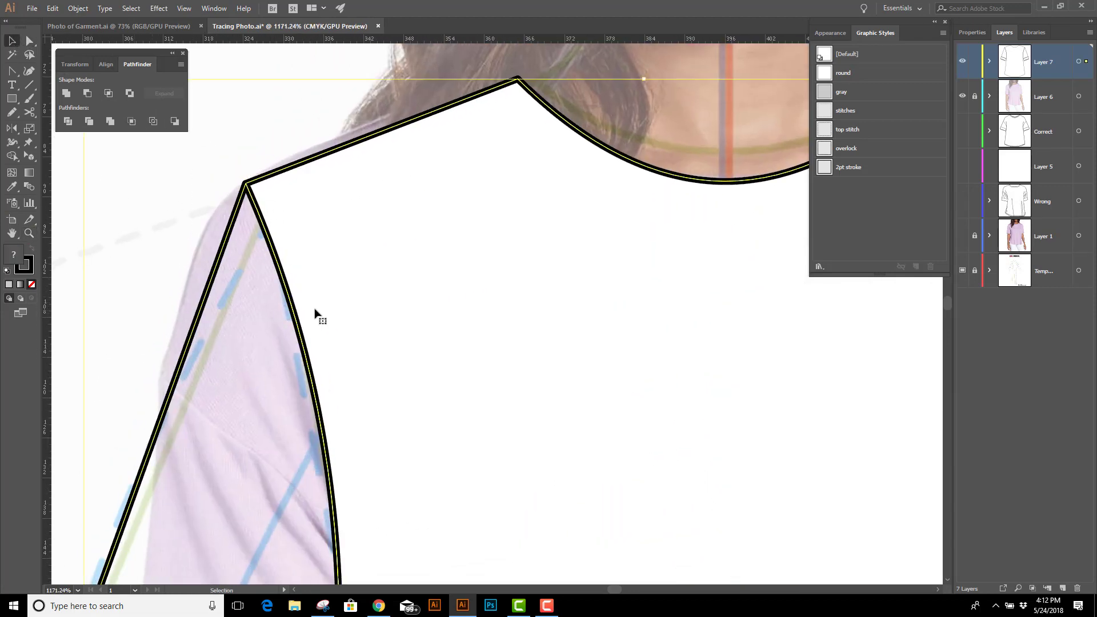
Select the shirt body and both sleeve shapes and combine them with Pathfinder Unite.
{"action": "scroll", "coordinate": [337, 183], "scroll_direction": "down", "scroll_amount": 5}
{"action": "key", "text": "ctrl+minus"}
{"action": "key", "text": "ctrl+minus"}
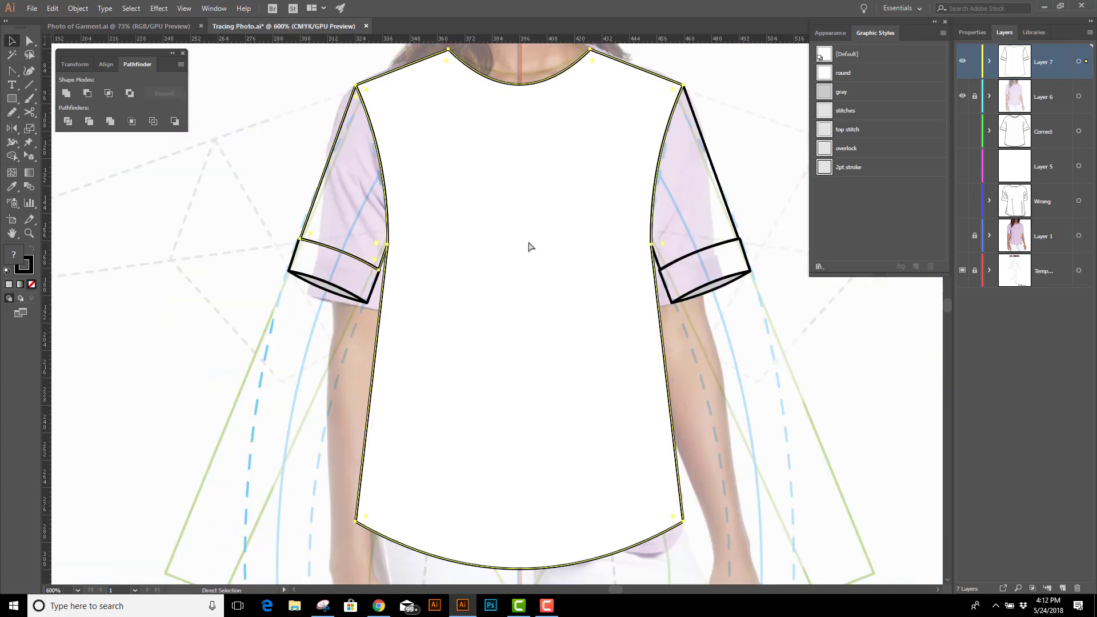
{"action": "key", "text": "v"}
{"action": "left_click_drag", "start_coordinate": [764, 166], "coordinate": [712, 206]}
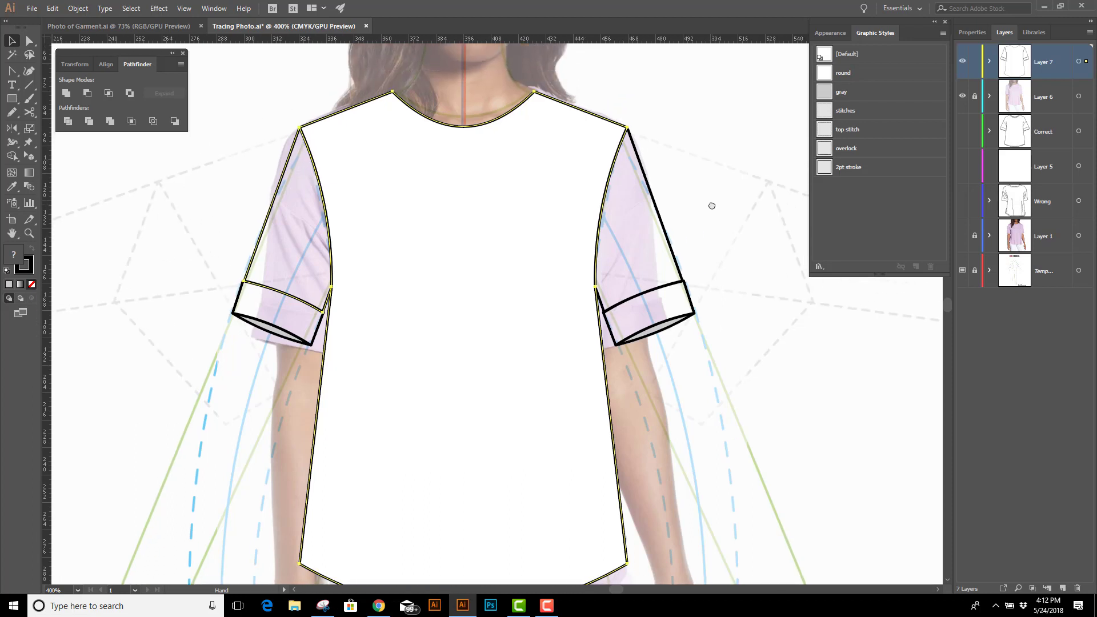
{"action": "left_click_drag", "start_coordinate": [251, 95], "coordinate": [673, 179]}
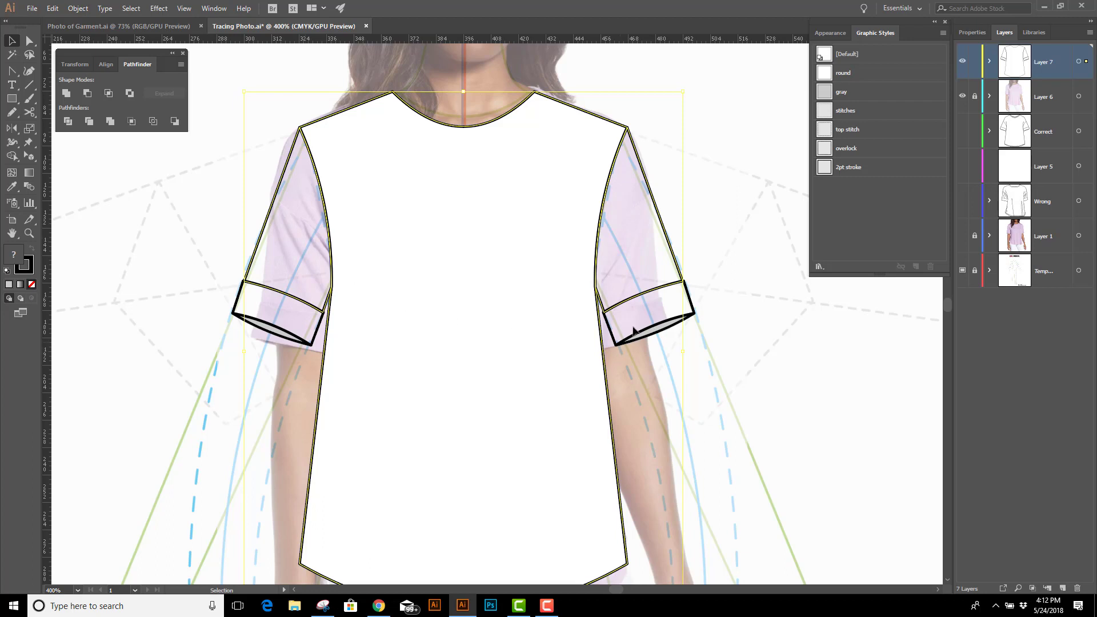
{"action": "left_click_drag", "start_coordinate": [307, 346], "coordinate": [312, 346]}
{"action": "left_click", "coordinate": [66, 94]}
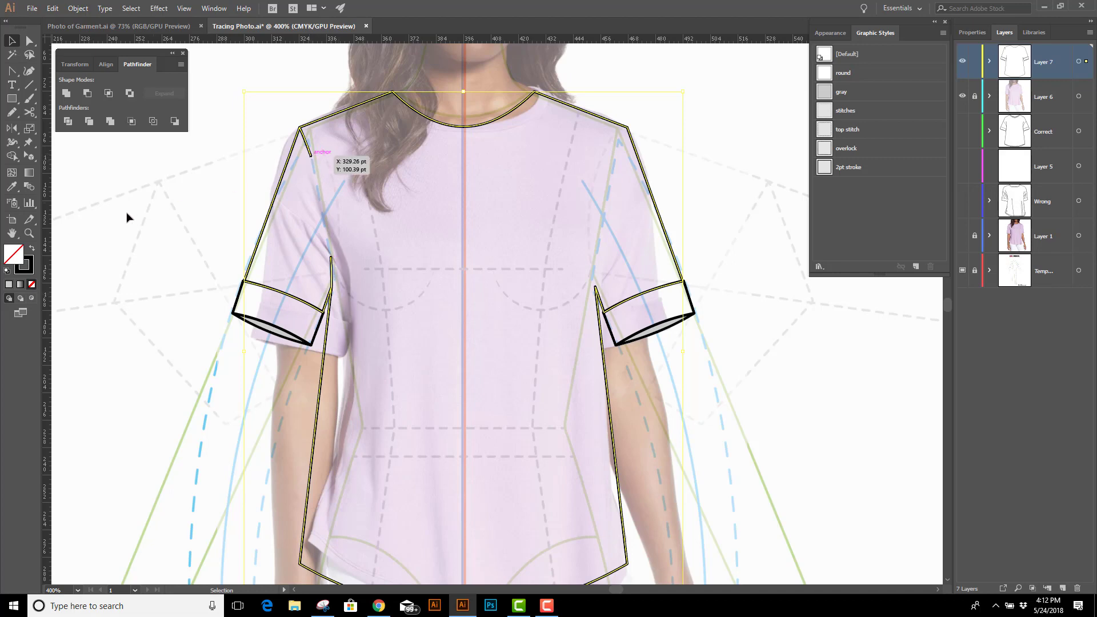
Delete the stray tail anchors at the left shoulder corner and adjust the remaining corner point.
{"action": "left_click", "coordinate": [29, 233]}
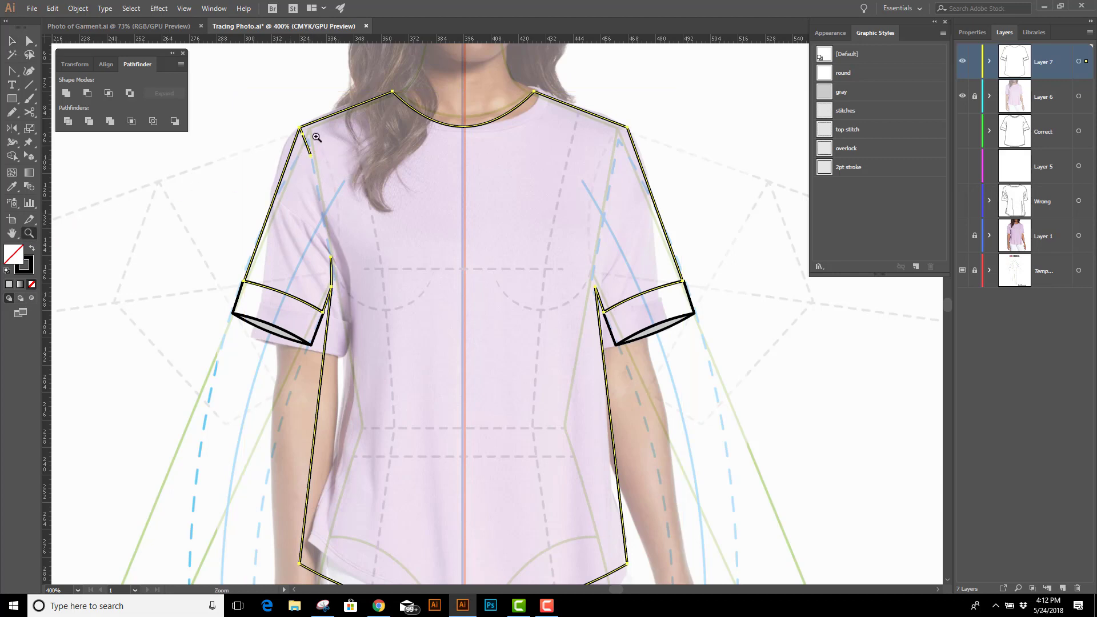
{"action": "left_click_drag", "start_coordinate": [326, 144], "coordinate": [515, 275]}
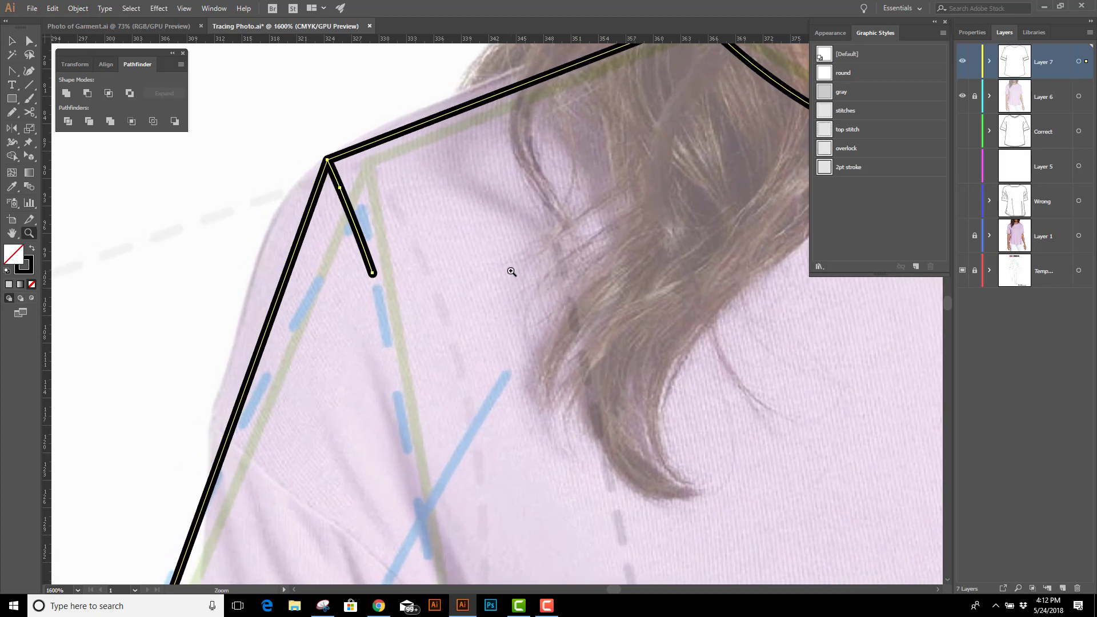
{"action": "key", "text": "p"}
{"action": "left_click", "coordinate": [373, 275]}
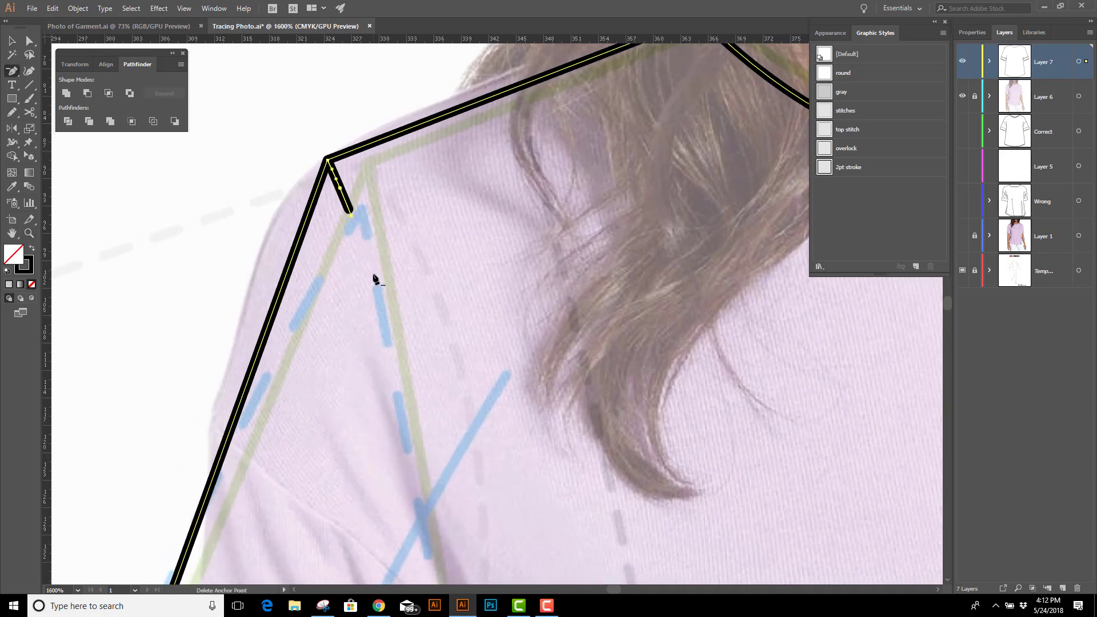
{"action": "left_click", "coordinate": [339, 187]}
{"action": "left_click", "coordinate": [341, 187]}
{"action": "key", "text": "a"}
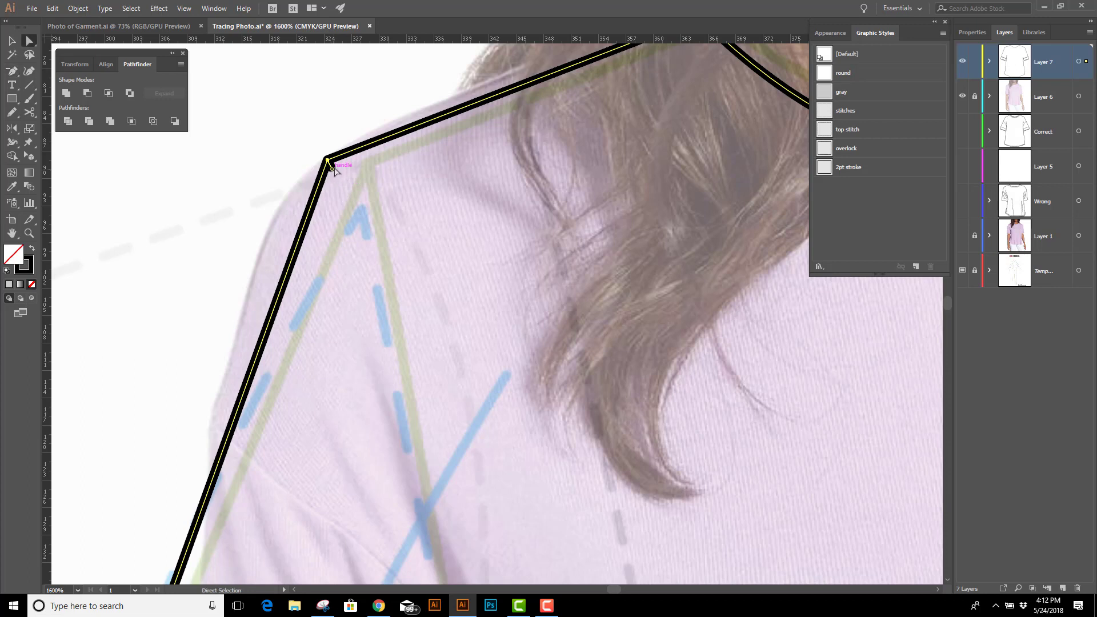
{"action": "left_click_drag", "start_coordinate": [333, 169], "coordinate": [328, 161]}
Remove the extra top underarm point on the left sleeve and lower the underarm anchor slightly.
{"action": "key", "text": "p"}
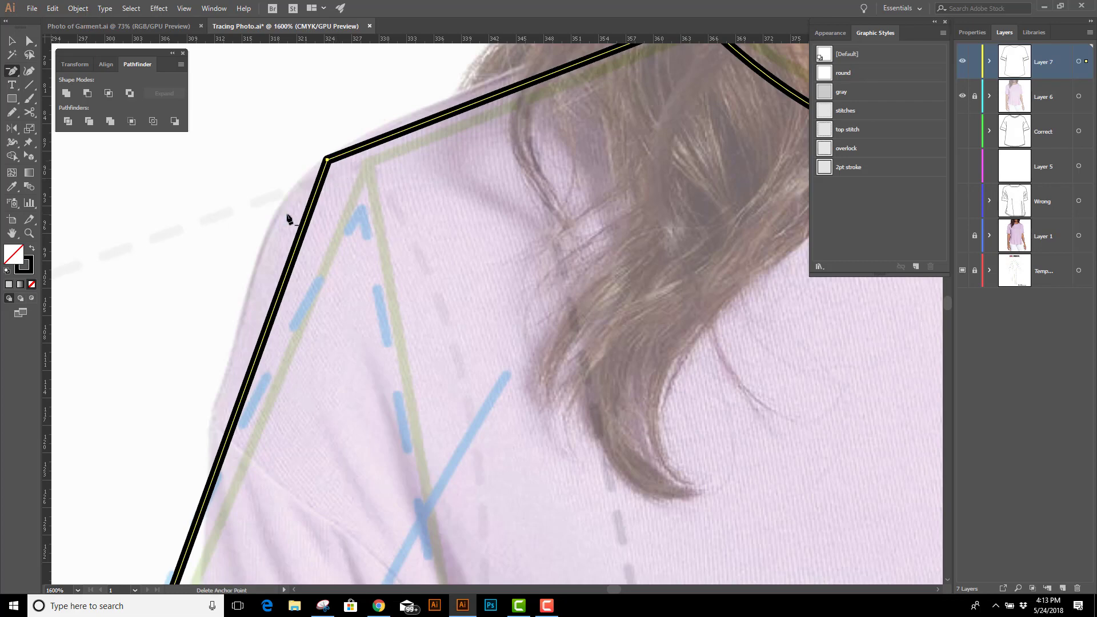
{"action": "left_click_drag", "start_coordinate": [545, 308], "coordinate": [257, 323]}
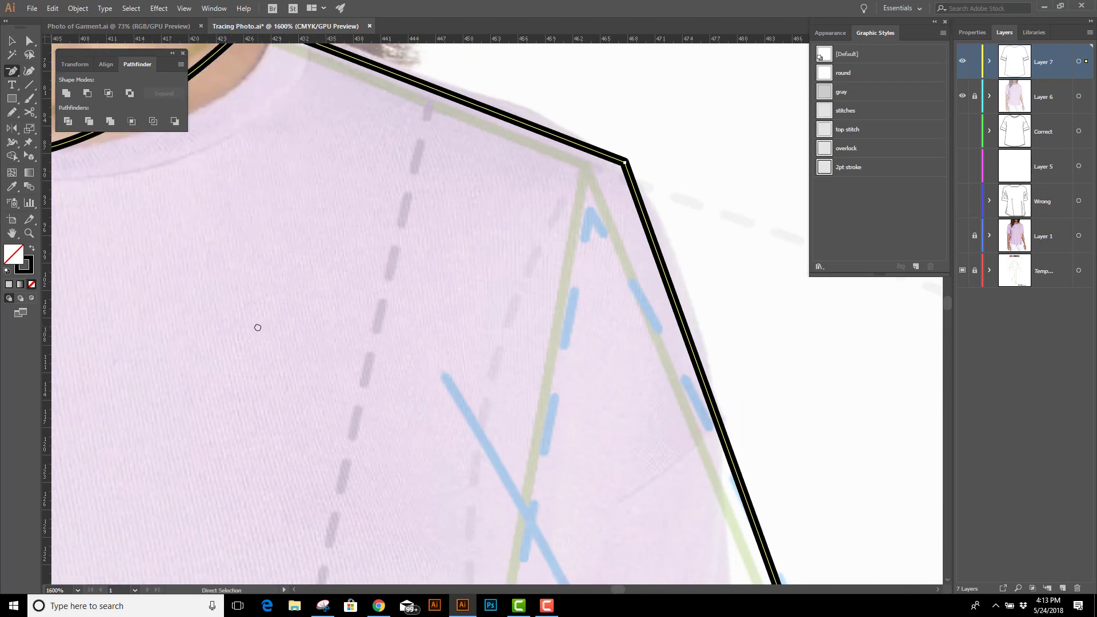
{"action": "key", "text": "ctrl+minus"}
{"action": "key", "text": "ctrl+minus"}
{"action": "key", "text": "ctrl+minus"}
{"action": "left_click_drag", "start_coordinate": [612, 453], "coordinate": [379, 297]}
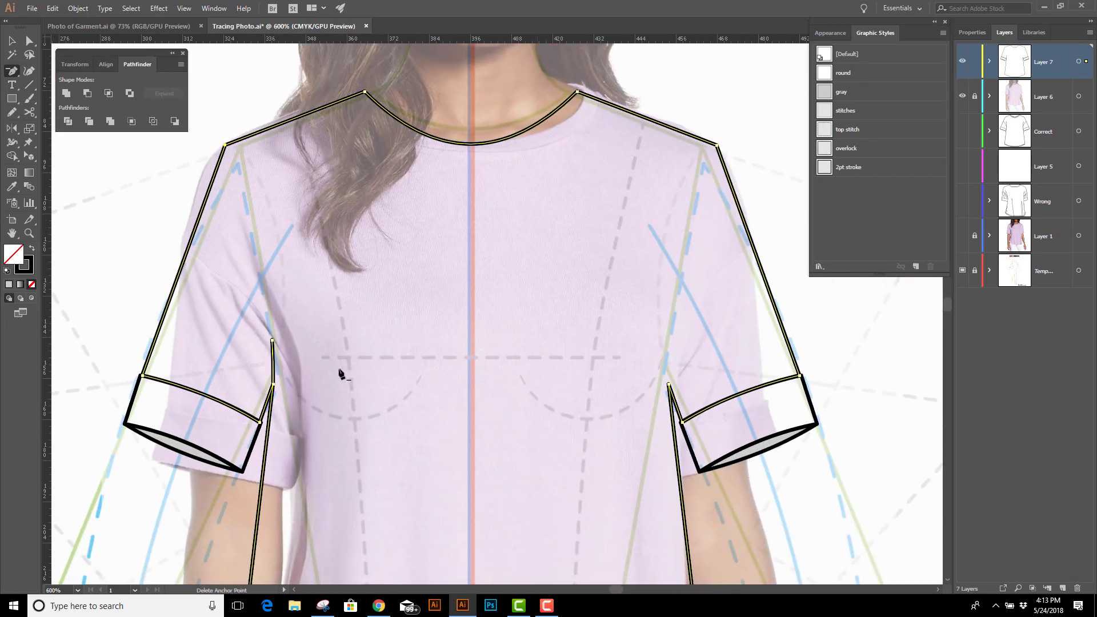
{"action": "left_click", "coordinate": [272, 340]}
{"action": "key", "text": "a"}
{"action": "left_click_drag", "start_coordinate": [273, 372], "coordinate": [272, 385]}
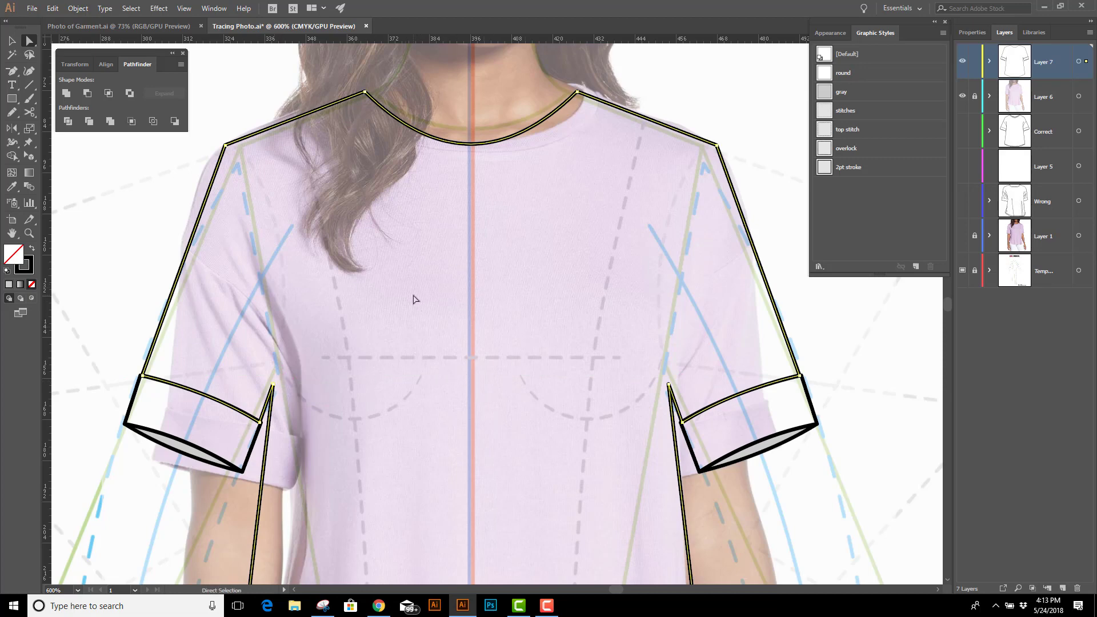
Draw the left armhole seam line down to the cuff corner and bend it into a curve.
{"action": "key", "text": "p"}
{"action": "left_click", "coordinate": [178, 239]}
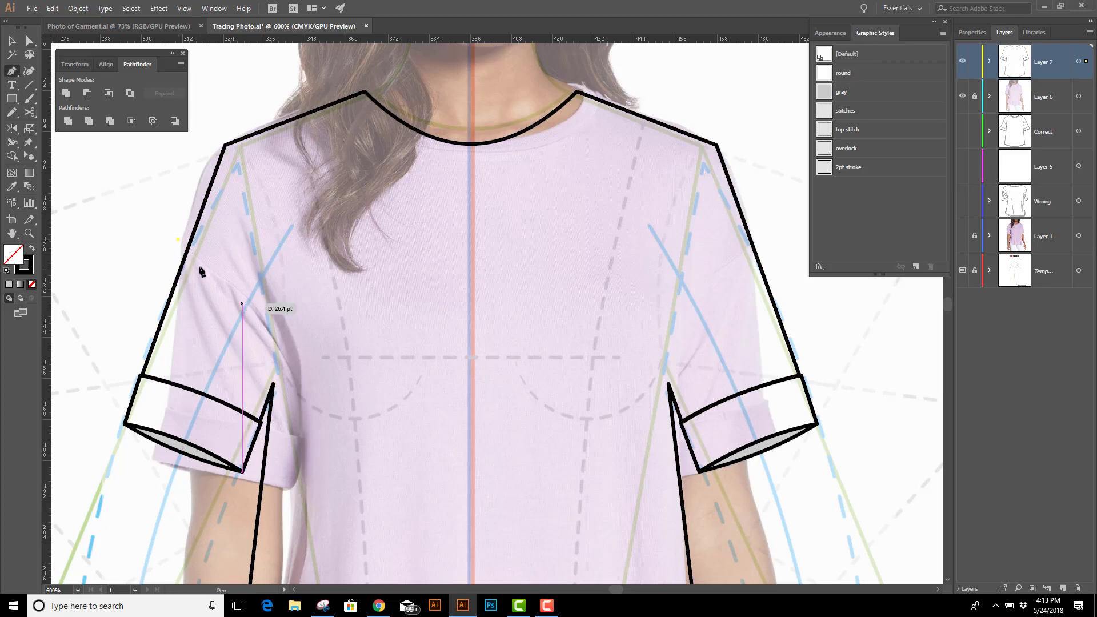
{"action": "left_click", "coordinate": [278, 359], "text": "ctrl"}
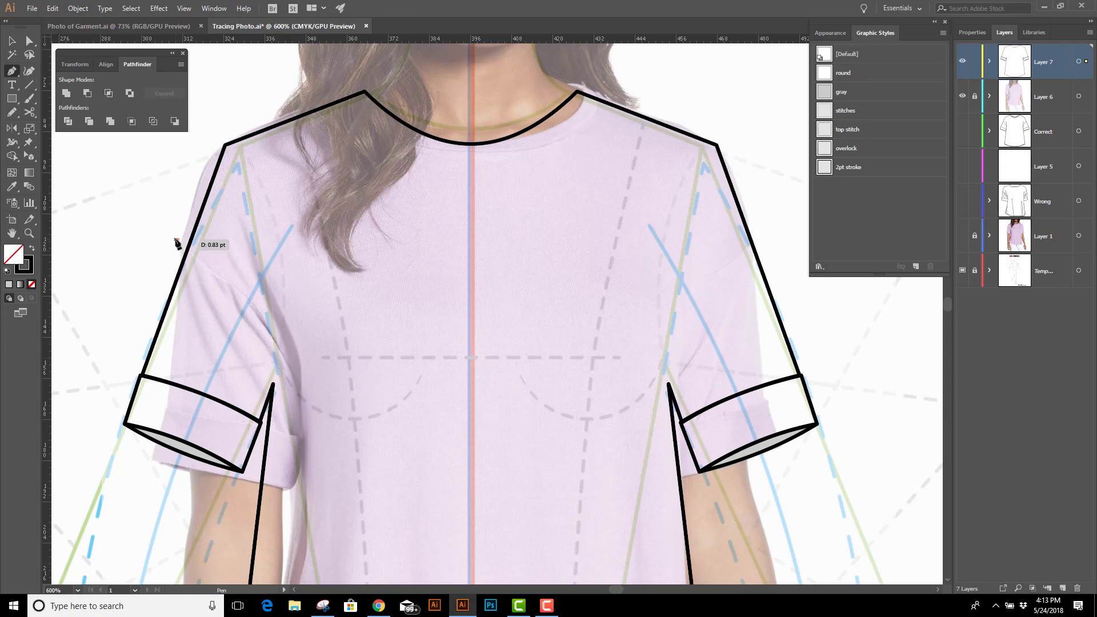
{"action": "left_click", "coordinate": [274, 387], "text": "ctrl"}
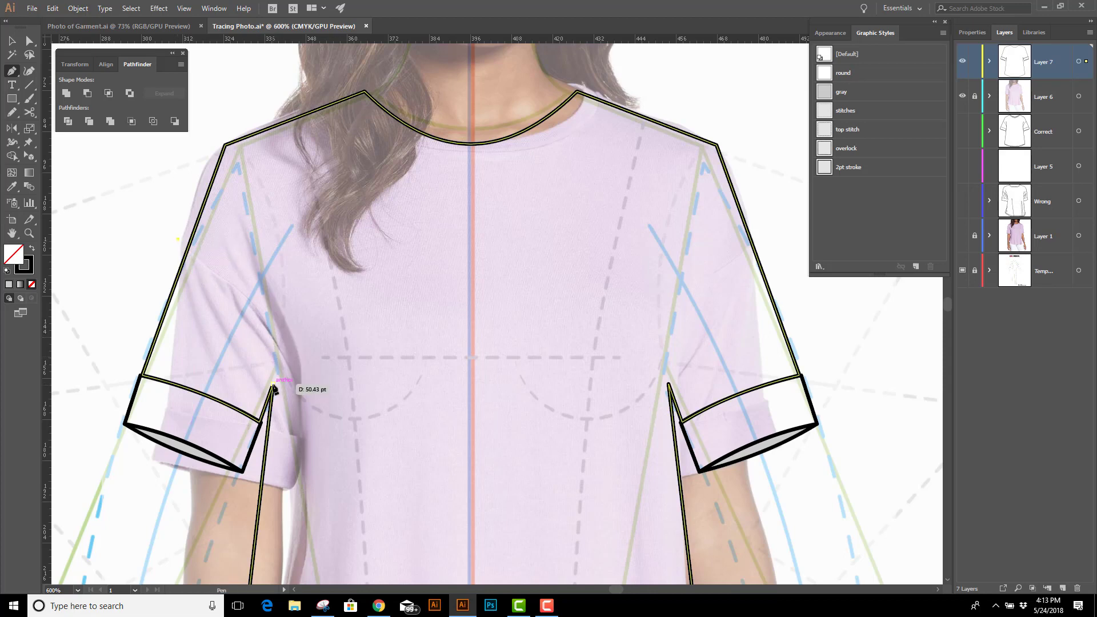
{"action": "left_click", "coordinate": [273, 384]}
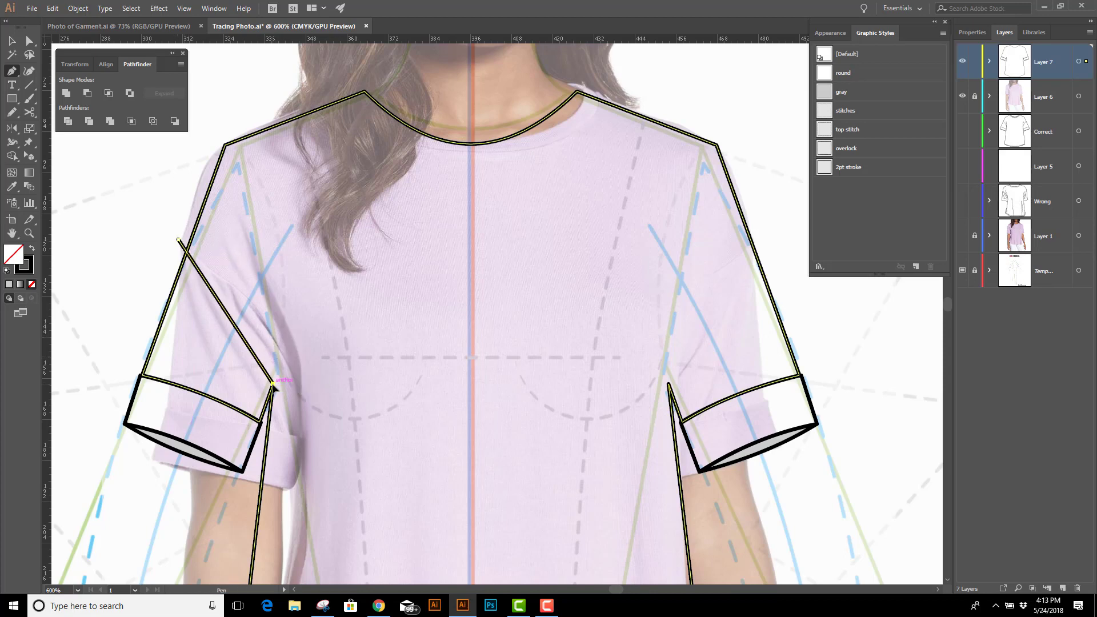
{"action": "left_click", "coordinate": [251, 473]}
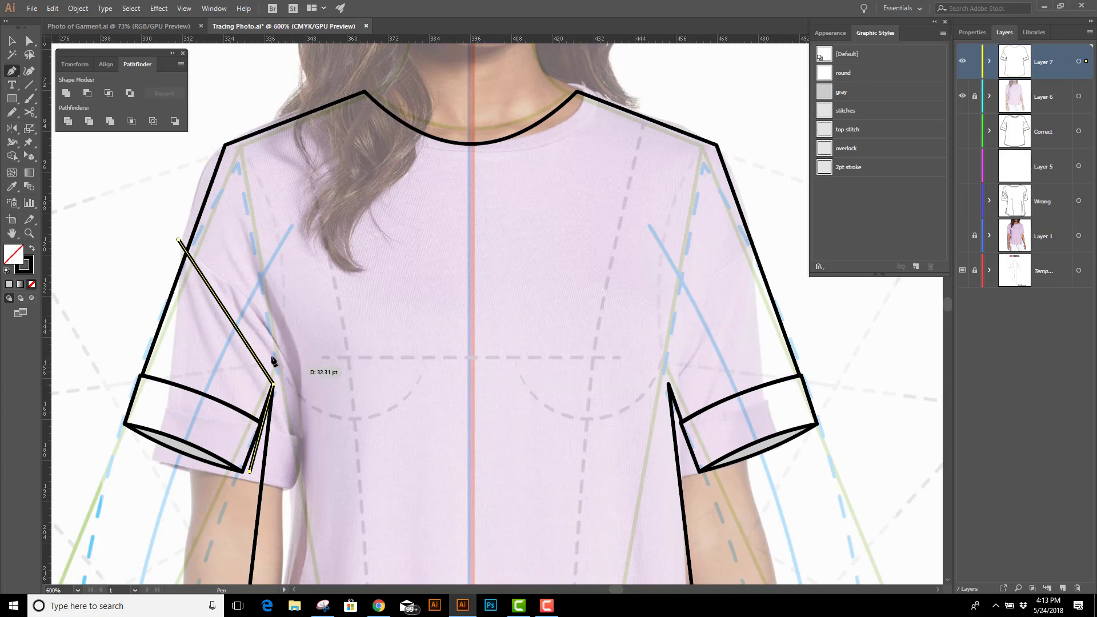
{"action": "key", "text": "ctrl"}
{"action": "left_click_drag", "start_coordinate": [238, 329], "coordinate": [243, 306]}
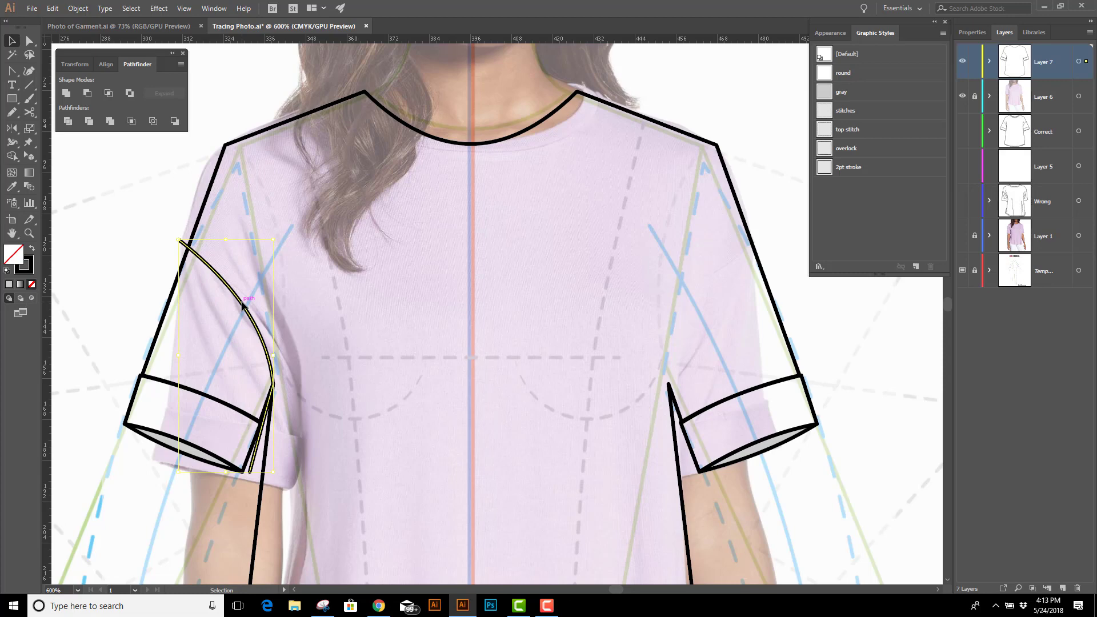
Reflect a copy of the armhole curve across the centre line onto the right sleeve.
{"action": "key", "text": "o"}
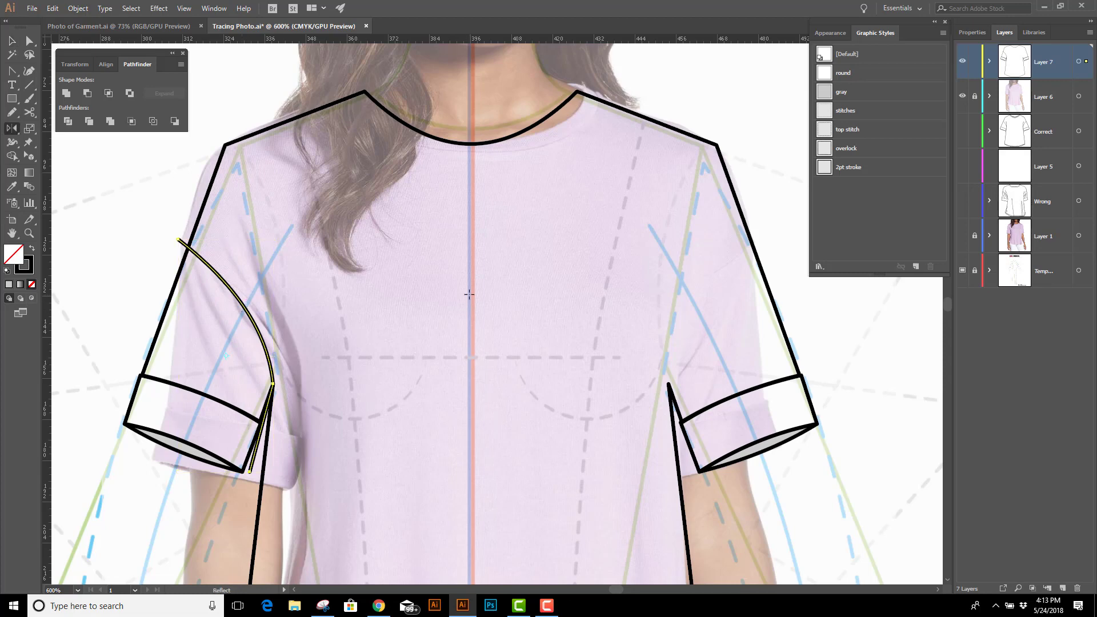
{"action": "left_click", "coordinate": [470, 254], "text": "alt"}
{"action": "left_click", "coordinate": [57, 184]}
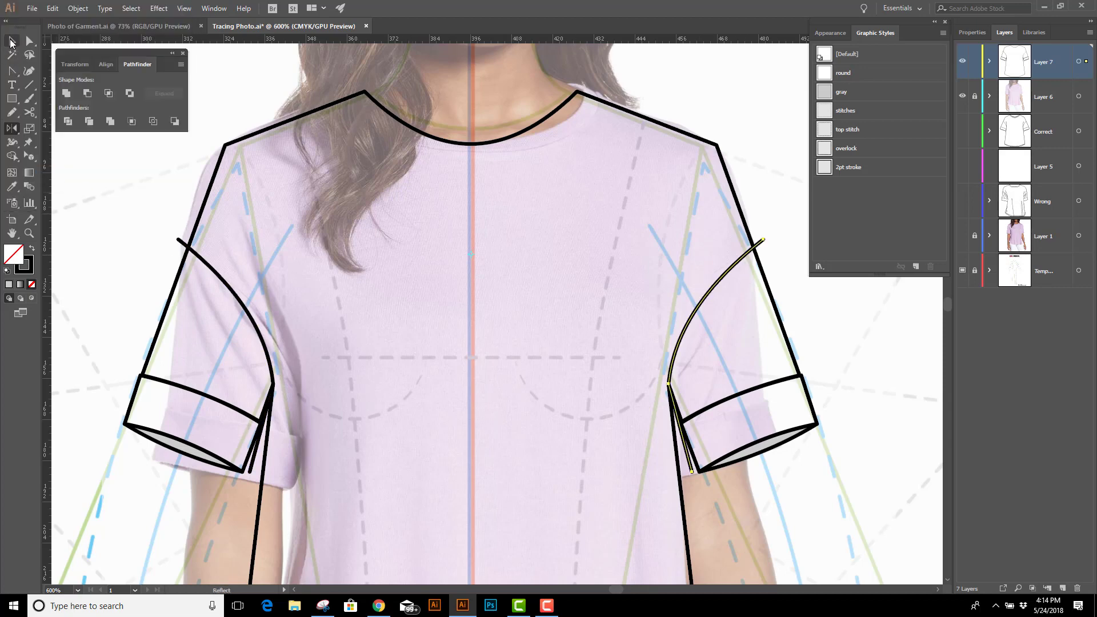
Divide all shirt paths along the armhole curves, ungroup the pieces, and select the body outline.
{"action": "left_click", "coordinate": [11, 41]}
{"action": "left_click_drag", "start_coordinate": [135, 226], "coordinate": [789, 320]}
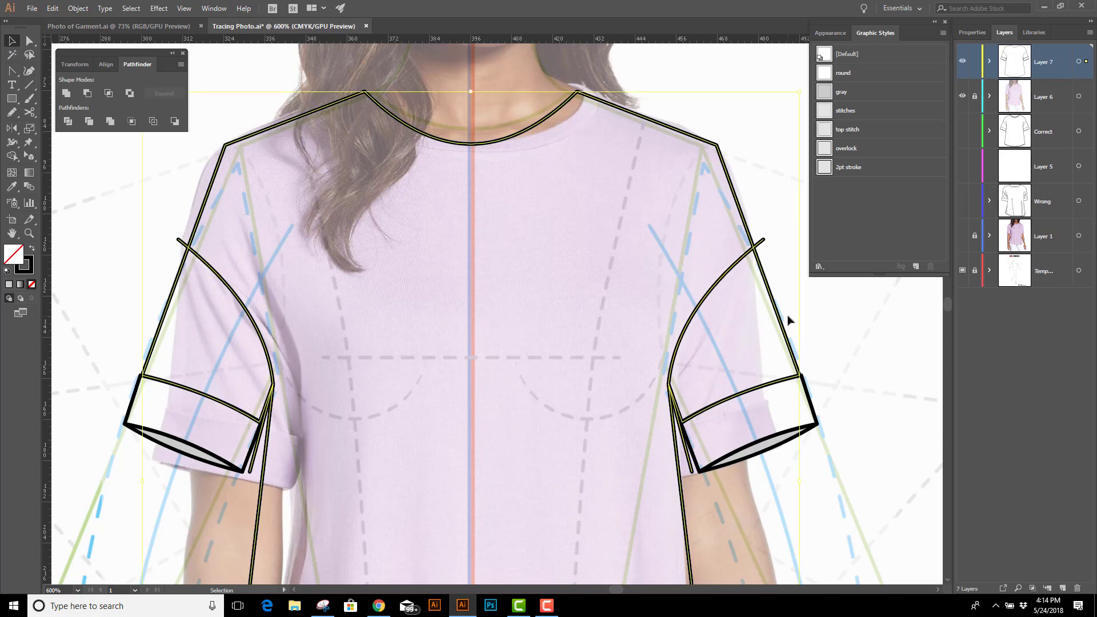
{"action": "left_click", "coordinate": [66, 121]}
{"action": "right_click", "coordinate": [125, 170]}
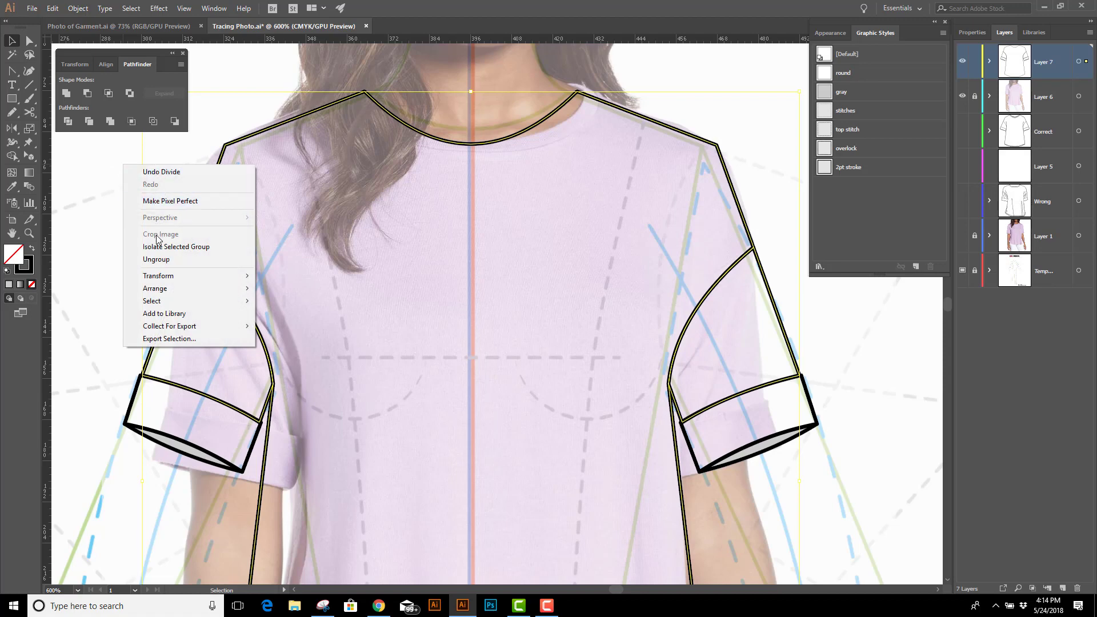
{"action": "left_click", "coordinate": [157, 260]}
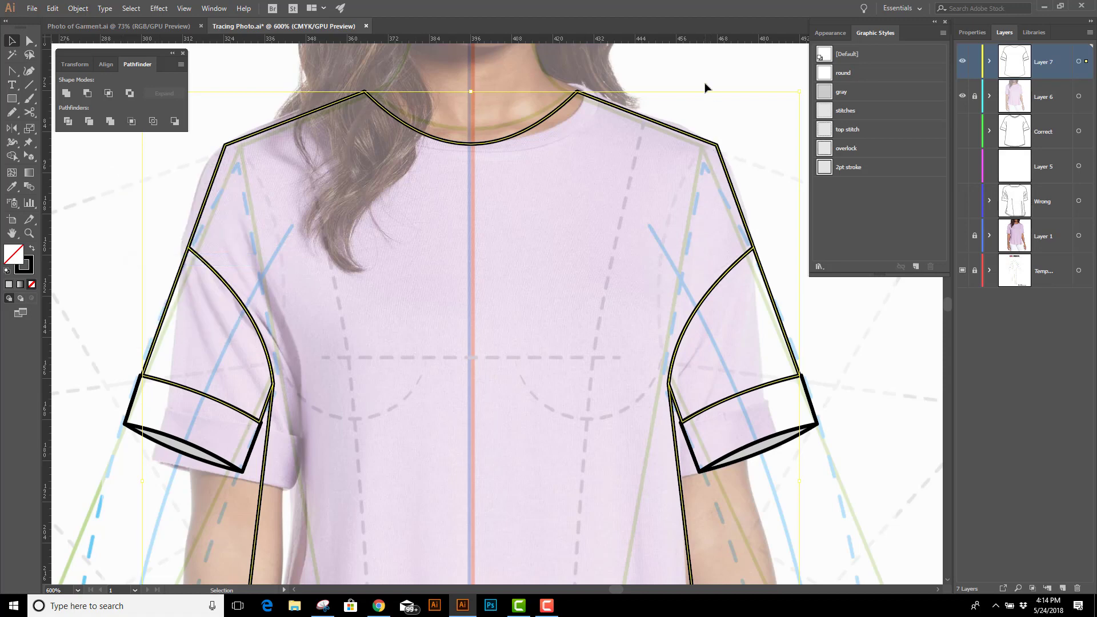
{"action": "left_click", "coordinate": [766, 119]}
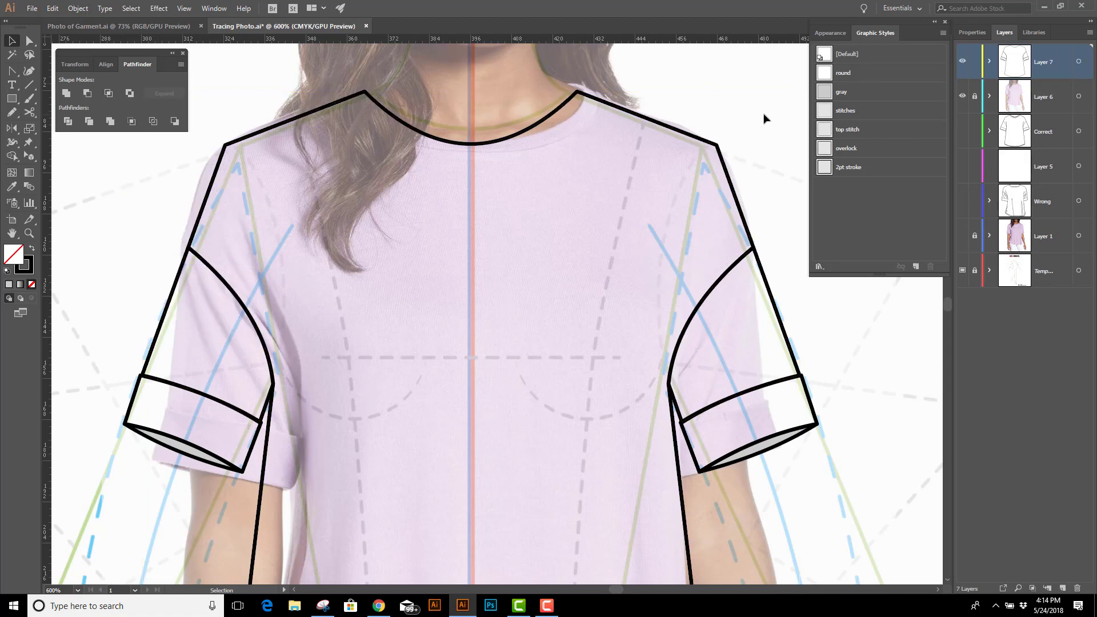
{"action": "left_click", "coordinate": [705, 171]}
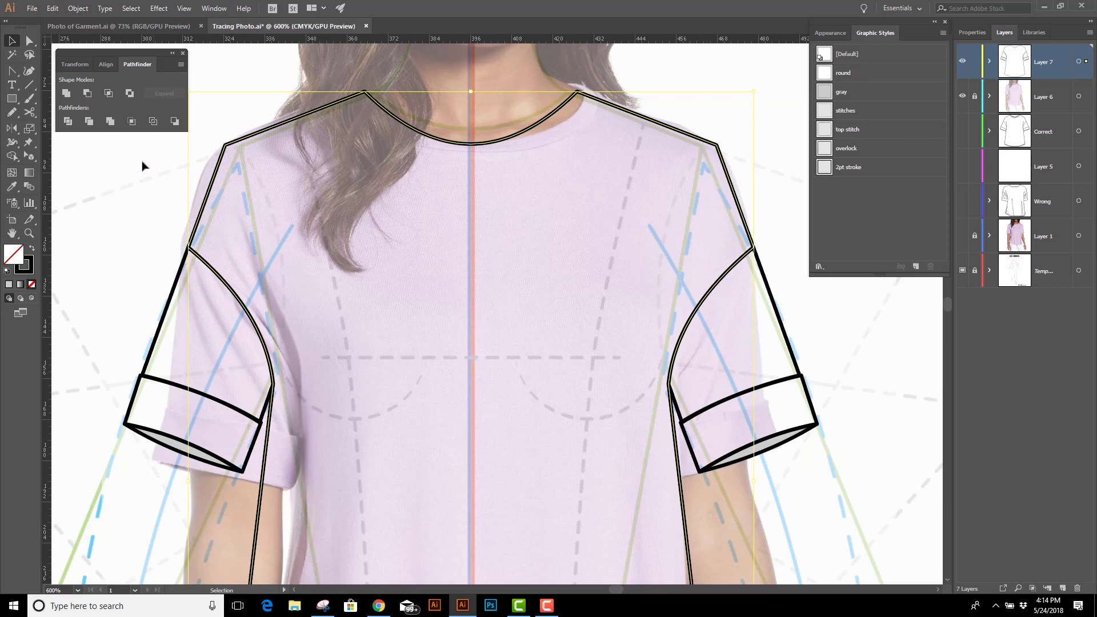
Give the shirt body and both sleeve pieces a white fill.
{"action": "key", "text": "d"}
{"action": "left_click_drag", "start_coordinate": [143, 162], "coordinate": [701, 431]}
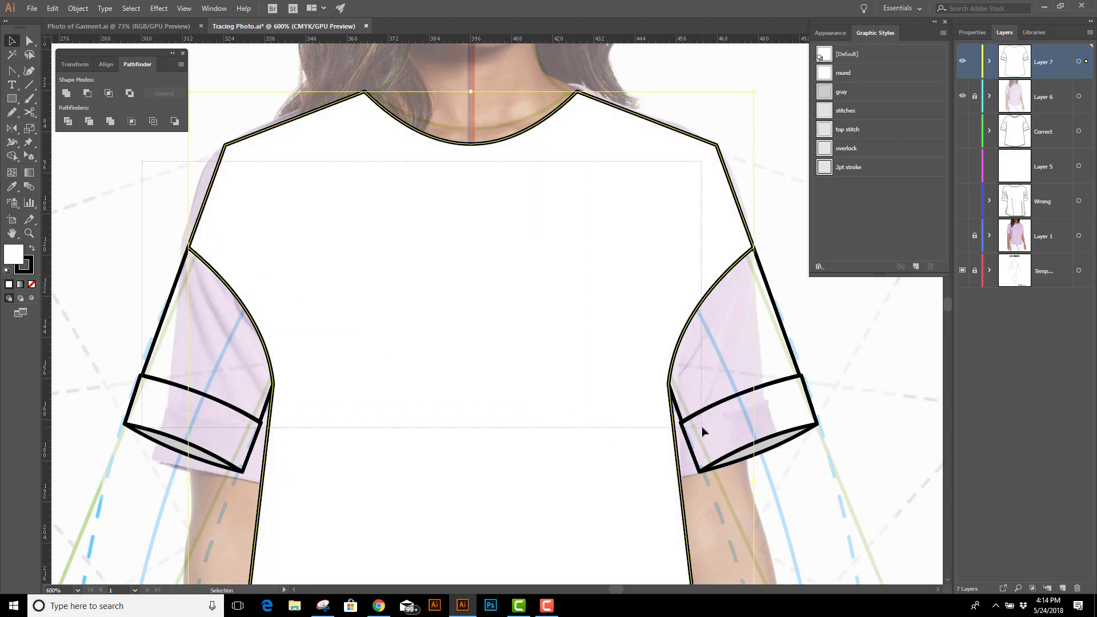
{"action": "key", "text": "d"}
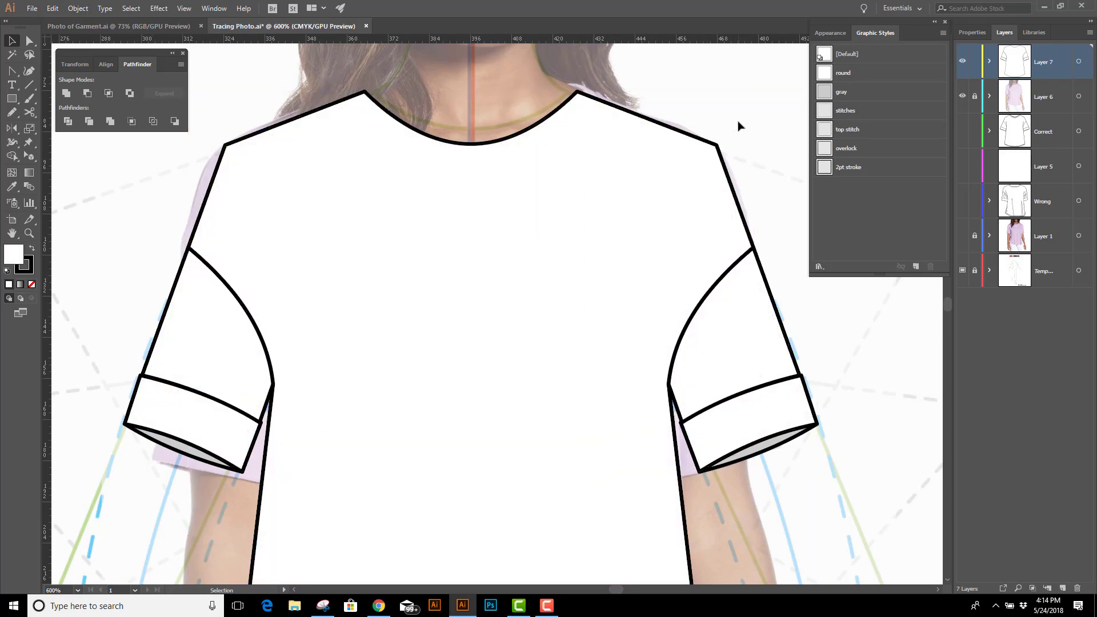
{"action": "left_click", "coordinate": [737, 129]}
Round both shoulder corners of the body to 13.39 pt using the live-corner widgets.
{"action": "left_click", "coordinate": [375, 116]}
{"action": "key", "text": "a"}
{"action": "left_click", "coordinate": [227, 146]}
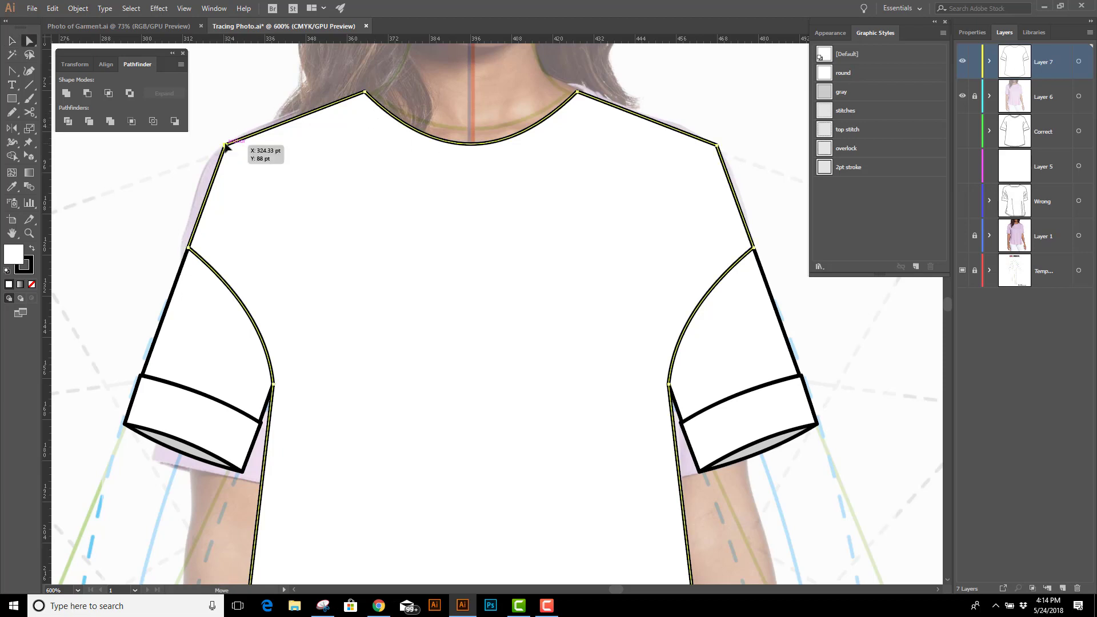
{"action": "left_click", "coordinate": [717, 146]}
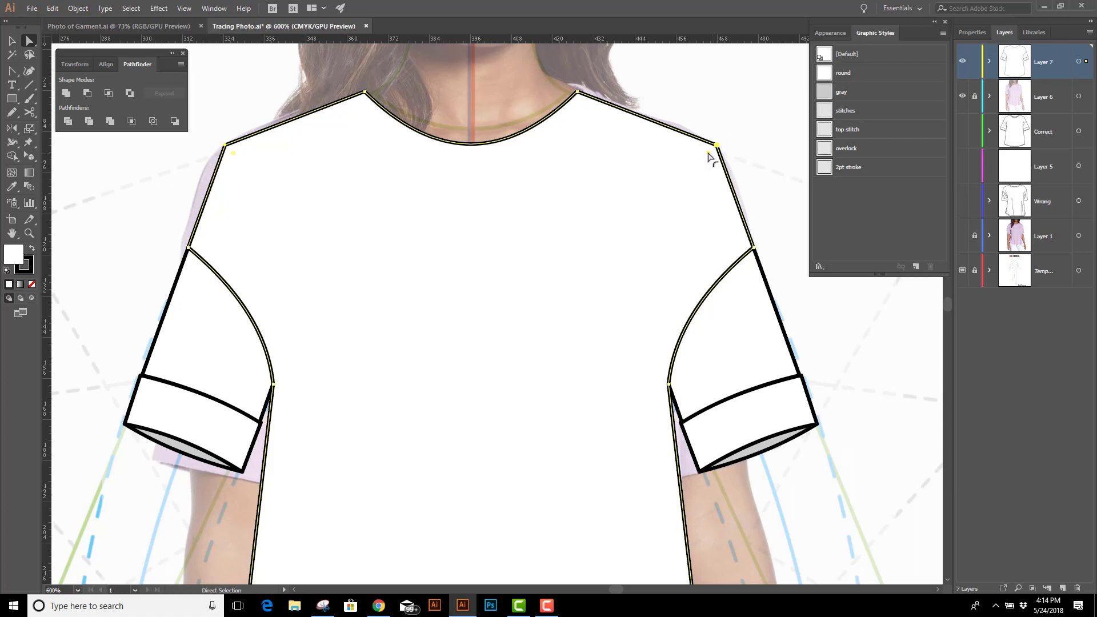
{"action": "left_click_drag", "start_coordinate": [708, 155], "coordinate": [680, 191]}
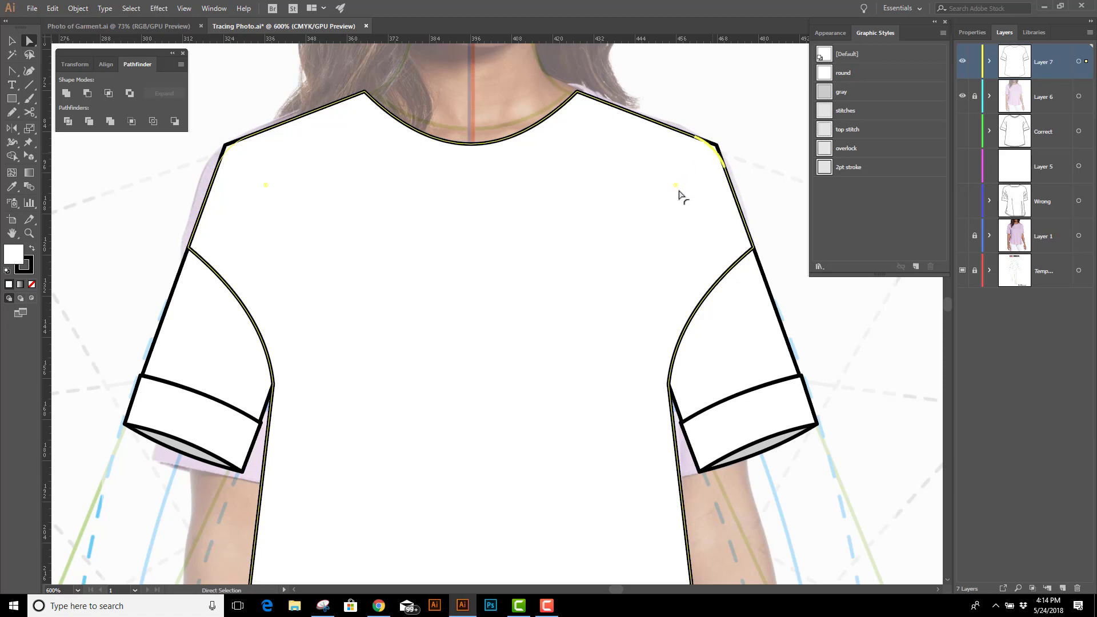
{"action": "left_click", "coordinate": [719, 115]}
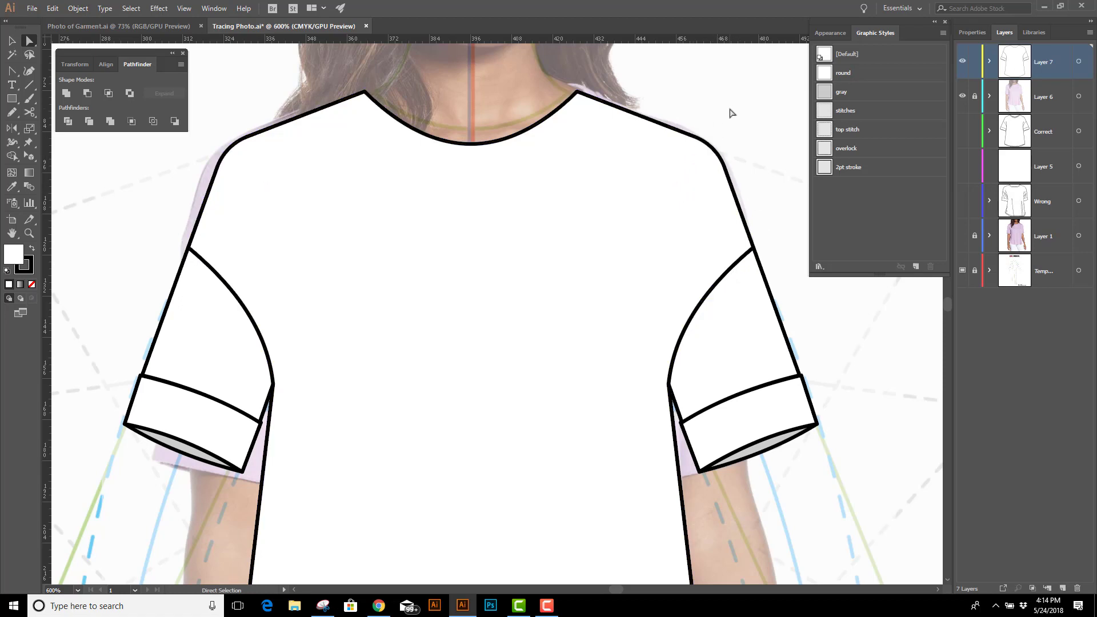
{"action": "left_click", "coordinate": [467, 241]}
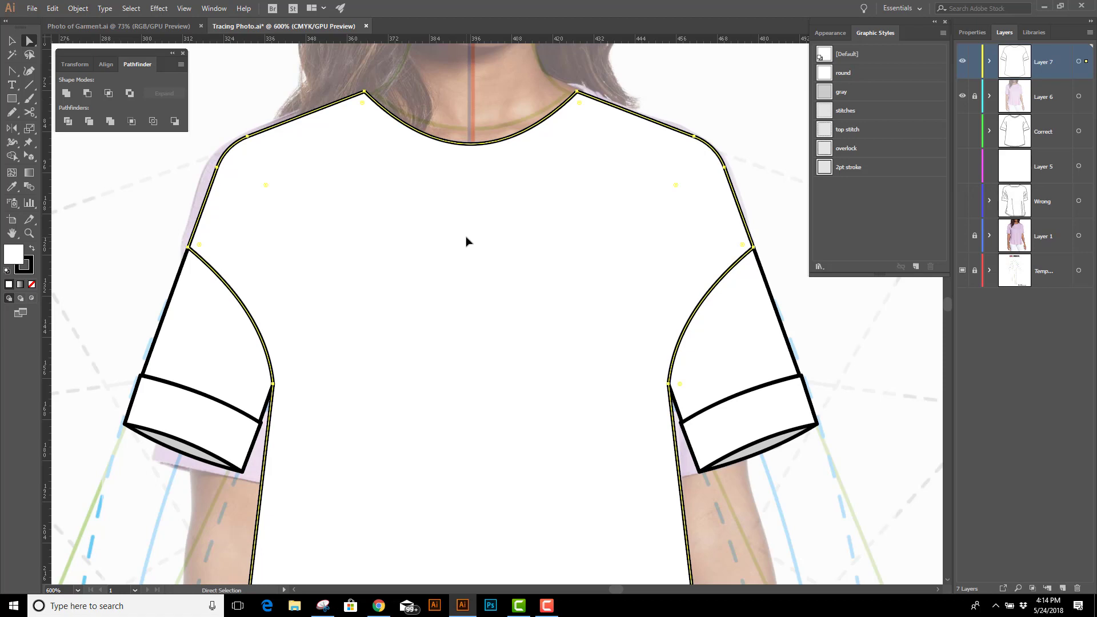
Remove the body's fill and draw a neck line curved down to form the neckband.
{"action": "key", "text": "slash"}
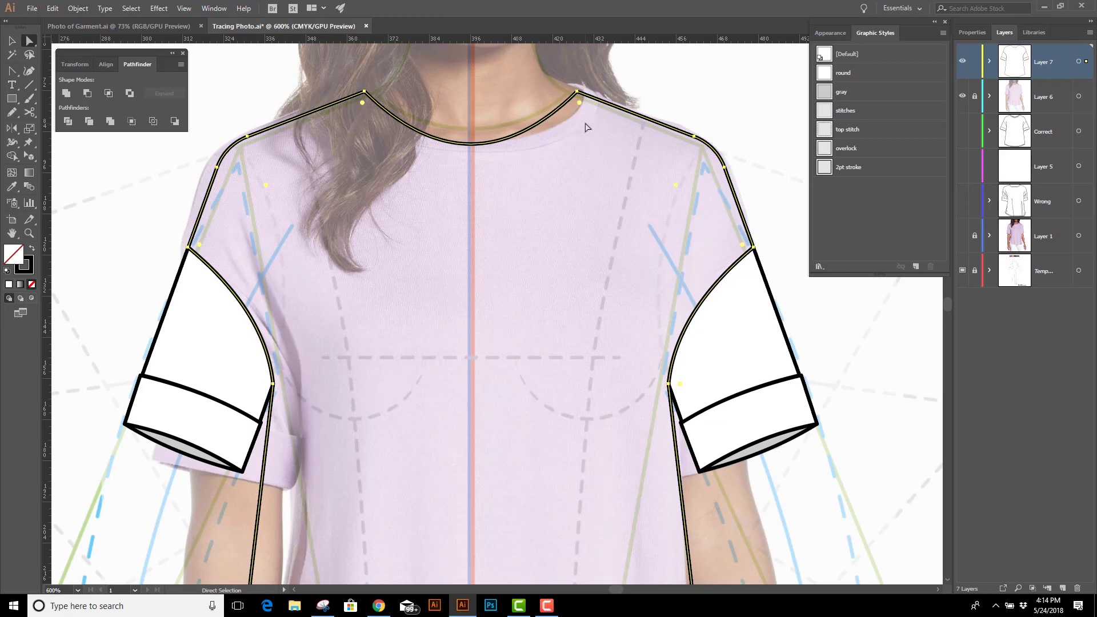
{"action": "key", "text": "p"}
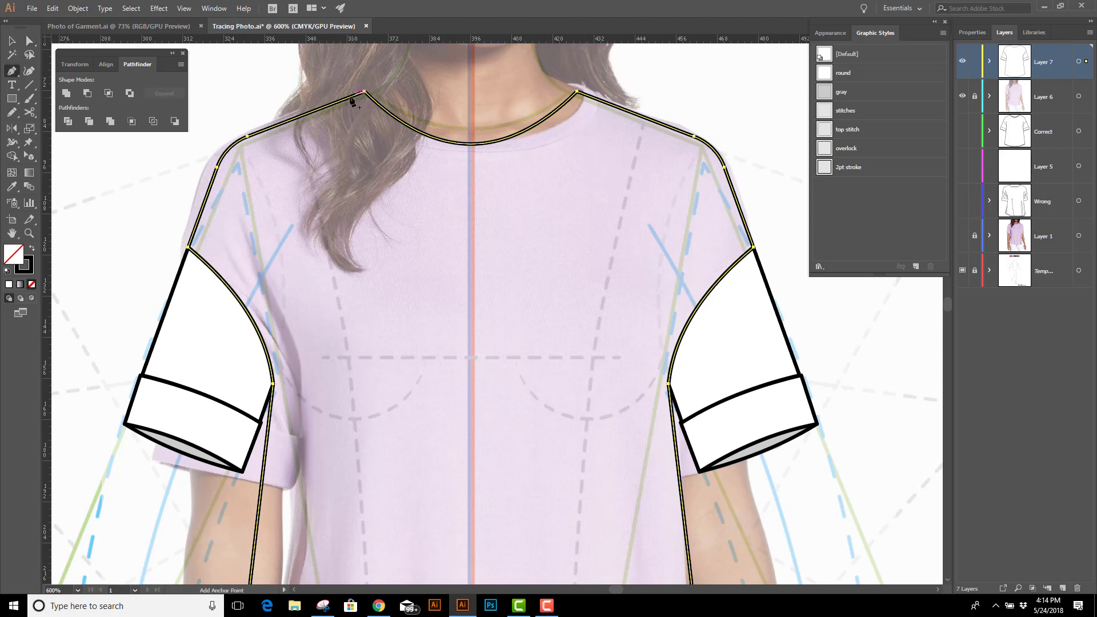
{"action": "left_click", "coordinate": [349, 94]}
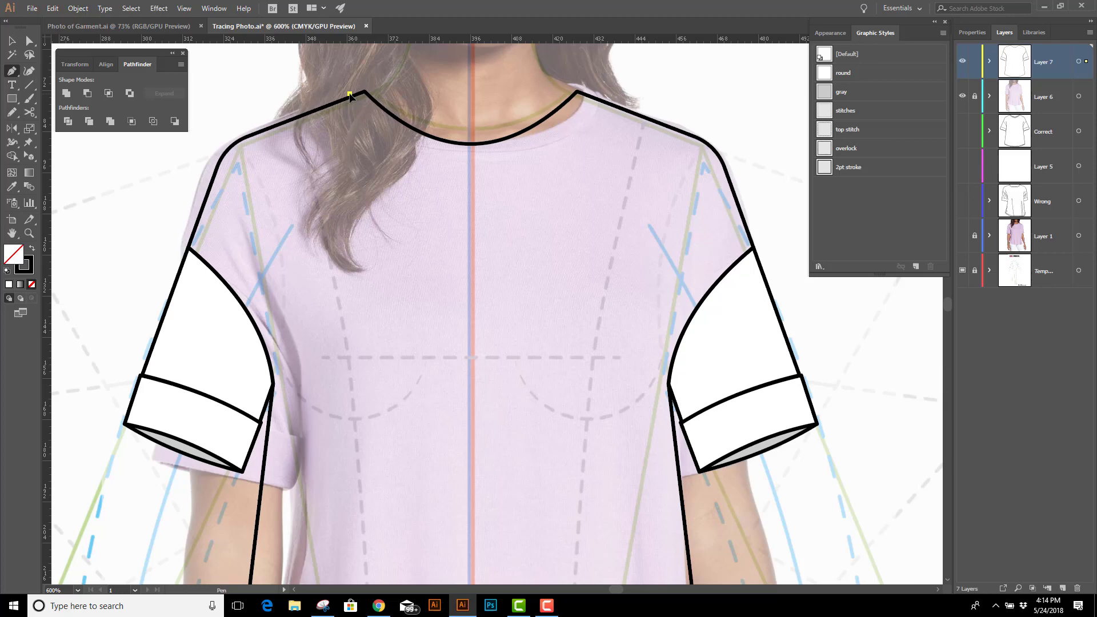
{"action": "left_click", "coordinate": [590, 94]}
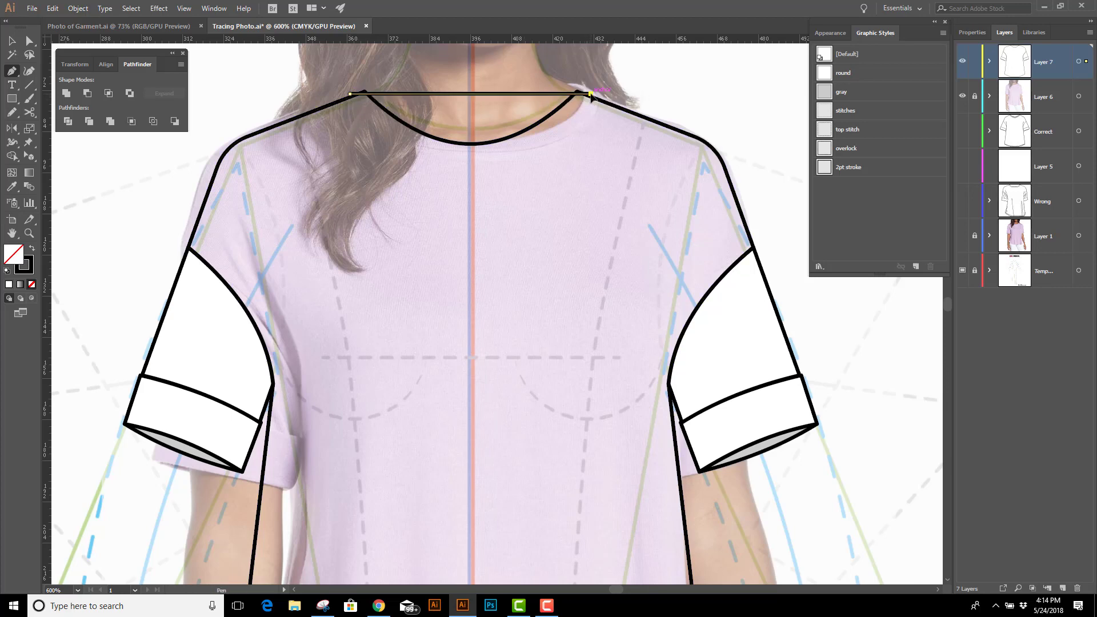
{"action": "key", "text": "shift+c"}
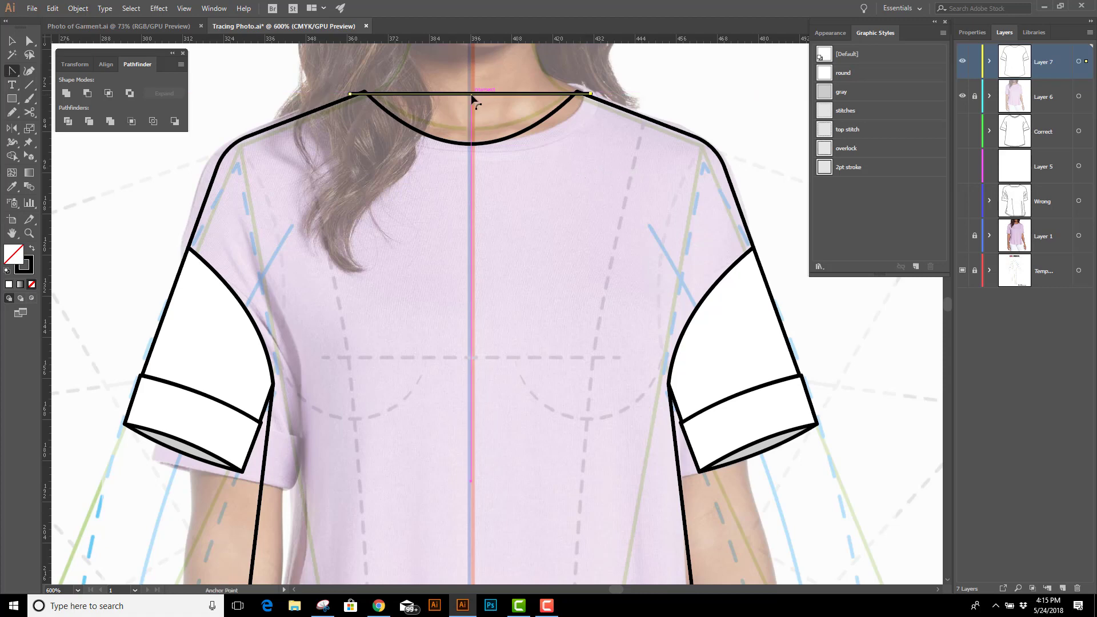
{"action": "left_click_drag", "start_coordinate": [472, 96], "coordinate": [472, 163]}
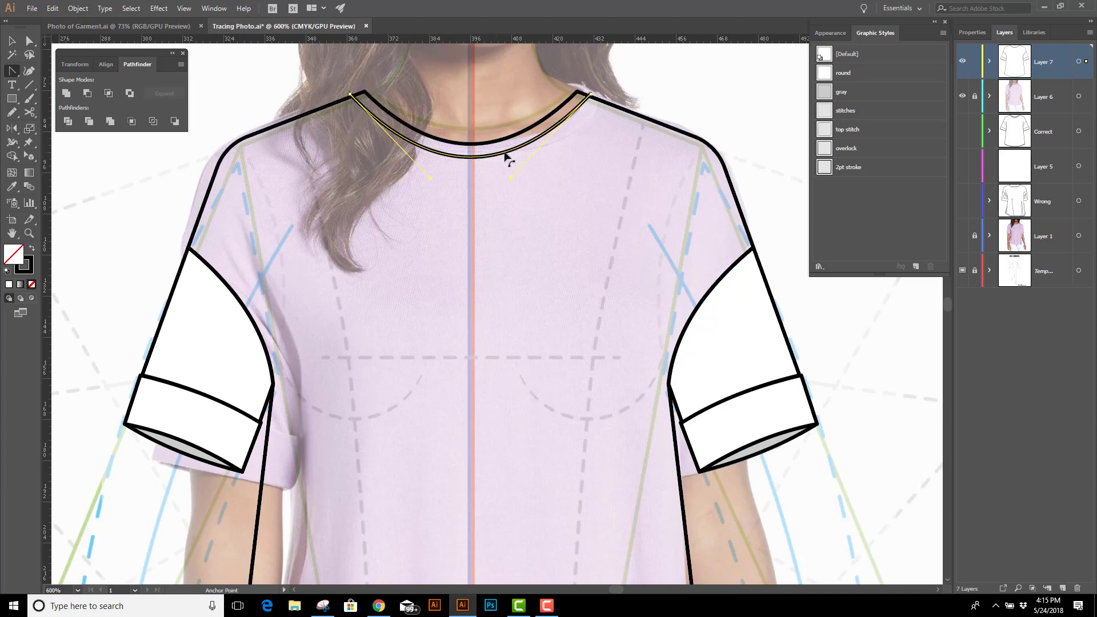
Divide the neckline and shoulder paths where they cross and ungroup the resulting pieces.
{"action": "left_click", "coordinate": [11, 41]}
{"action": "left_click", "coordinate": [355, 73]}
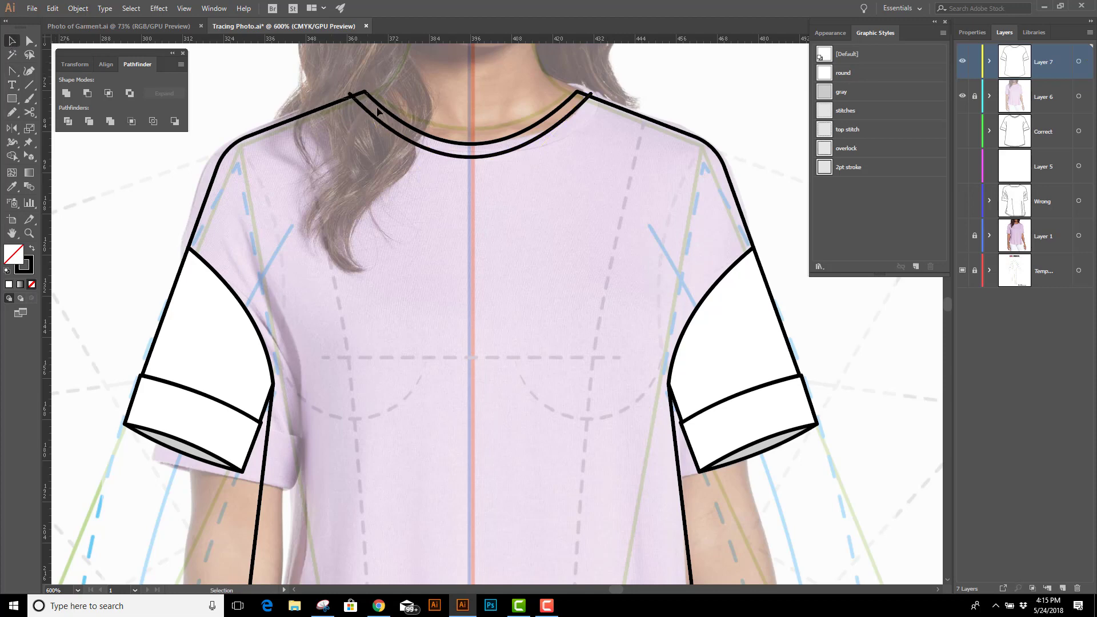
{"action": "left_click", "coordinate": [355, 91]}
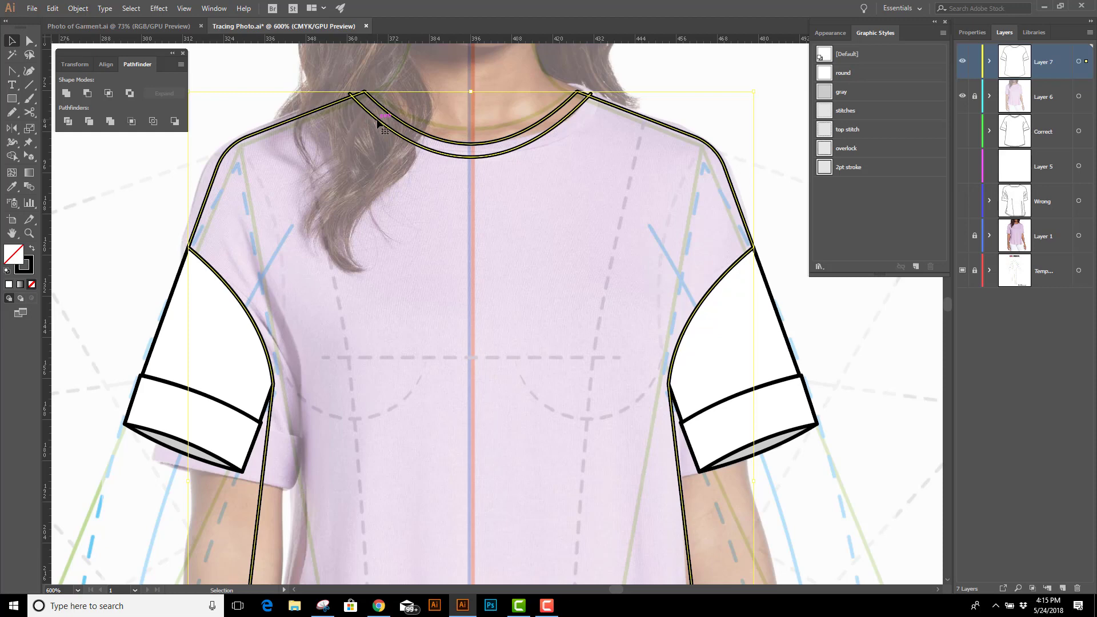
{"action": "left_click", "coordinate": [67, 122]}
{"action": "right_click", "coordinate": [416, 64]}
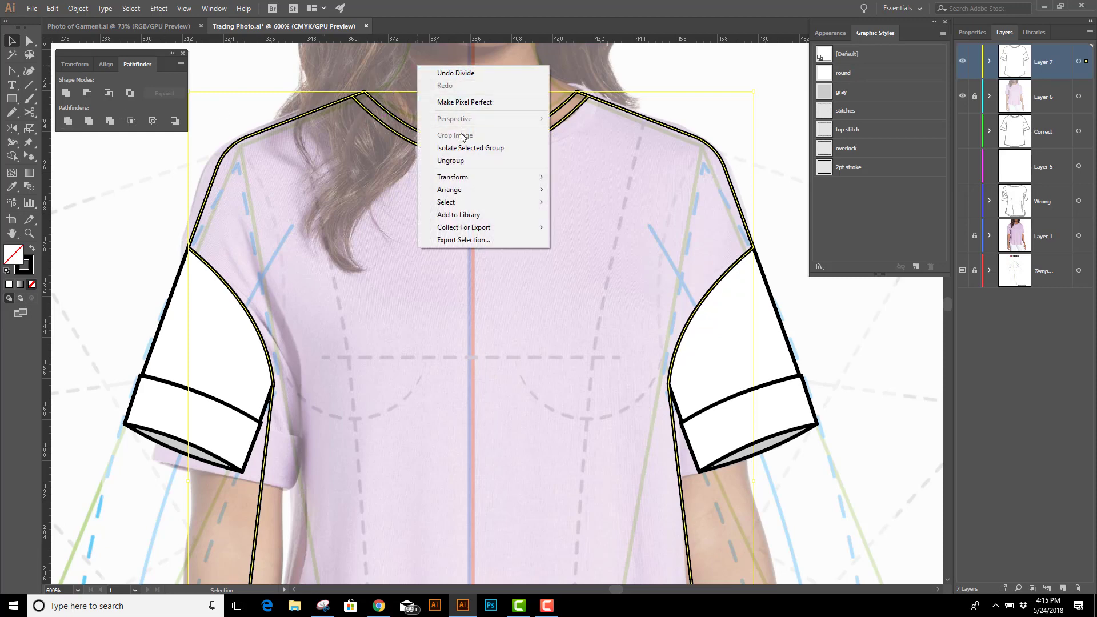
{"action": "left_click", "coordinate": [450, 167]}
{"action": "left_click", "coordinate": [655, 75]}
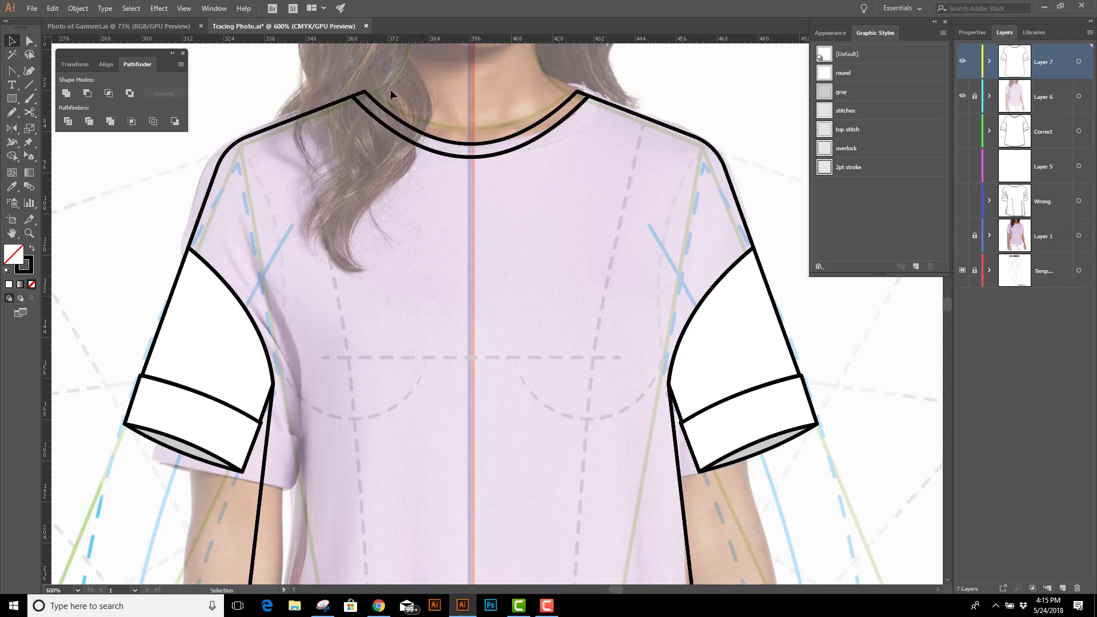
Select the inner neckline path and close it with a straight segment.
{"action": "key", "text": "a"}
{"action": "left_click", "coordinate": [478, 143]}
{"action": "key", "text": "v"}
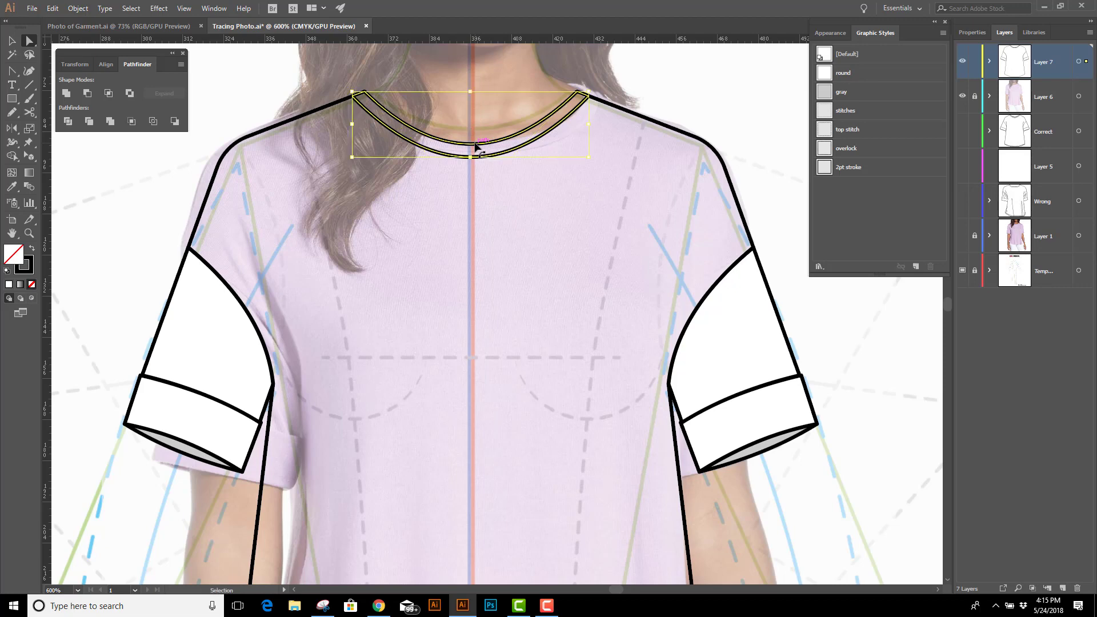
{"action": "key", "text": "a"}
{"action": "left_click", "coordinate": [475, 145]}
{"action": "right_click", "coordinate": [474, 143]}
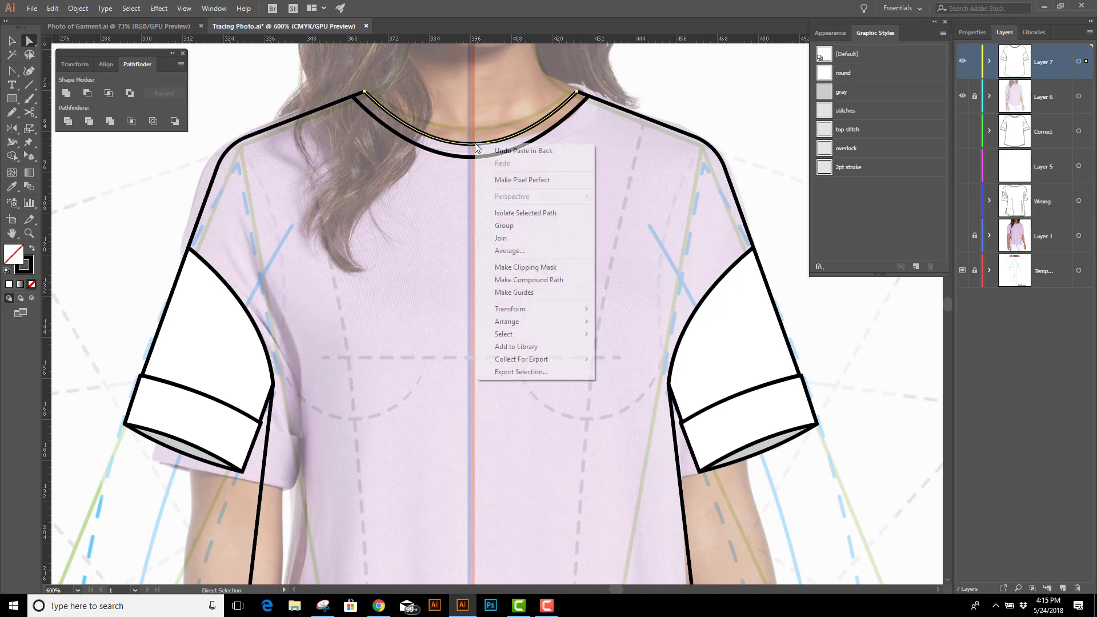
{"action": "left_click", "coordinate": [521, 238]}
Curve the closing segment down into a back neck and apply the 'gray' graphic style.
{"action": "key", "text": "shift+c"}
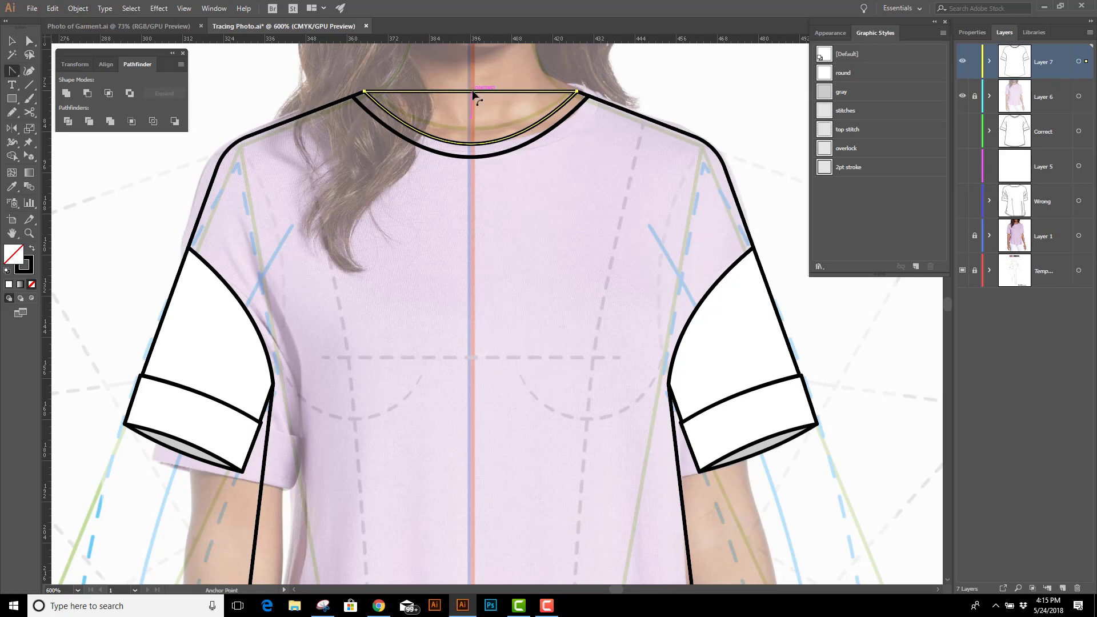
{"action": "left_click_drag", "start_coordinate": [472, 94], "coordinate": [471, 131]}
{"action": "key", "text": "a"}
{"action": "left_click", "coordinate": [841, 93]}
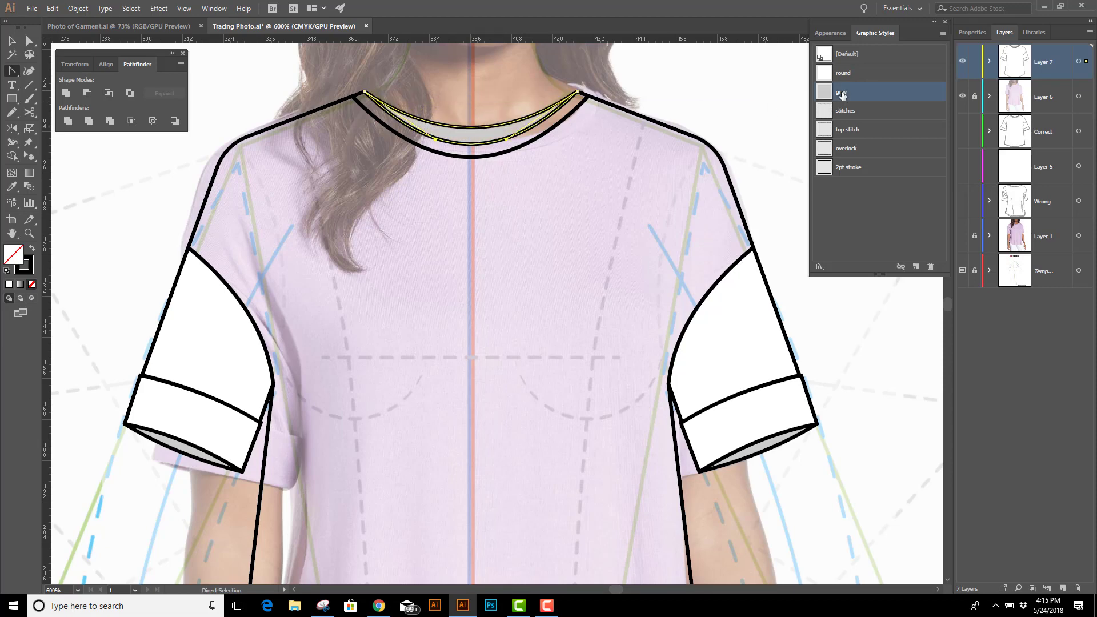
{"action": "key", "text": "shift+c"}
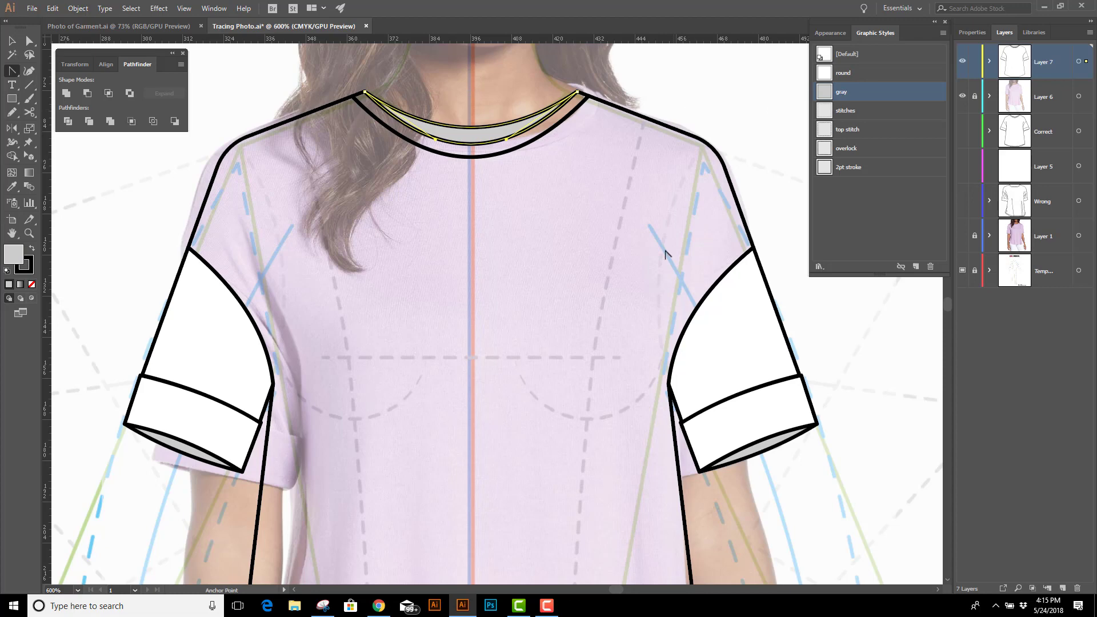
Duplicate the hem curve, nudge the copy upward, and apply the double top-stitch style.
{"action": "scroll", "coordinate": [604, 480], "scroll_direction": "down", "scroll_amount": 10}
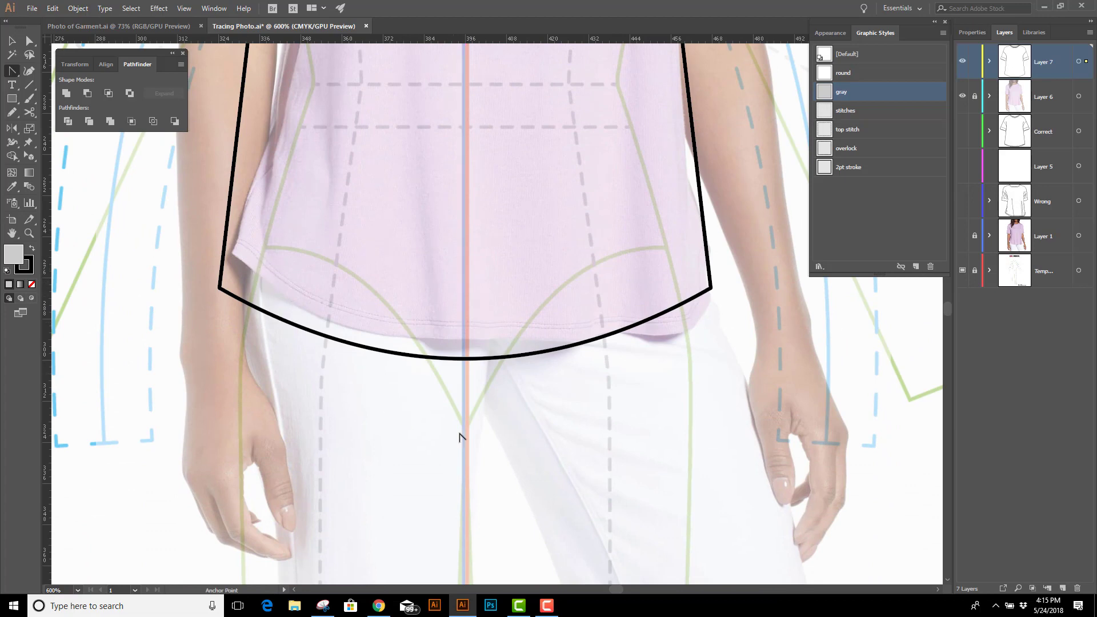
{"action": "key", "text": "a"}
{"action": "left_click_drag", "start_coordinate": [508, 379], "coordinate": [445, 354]}
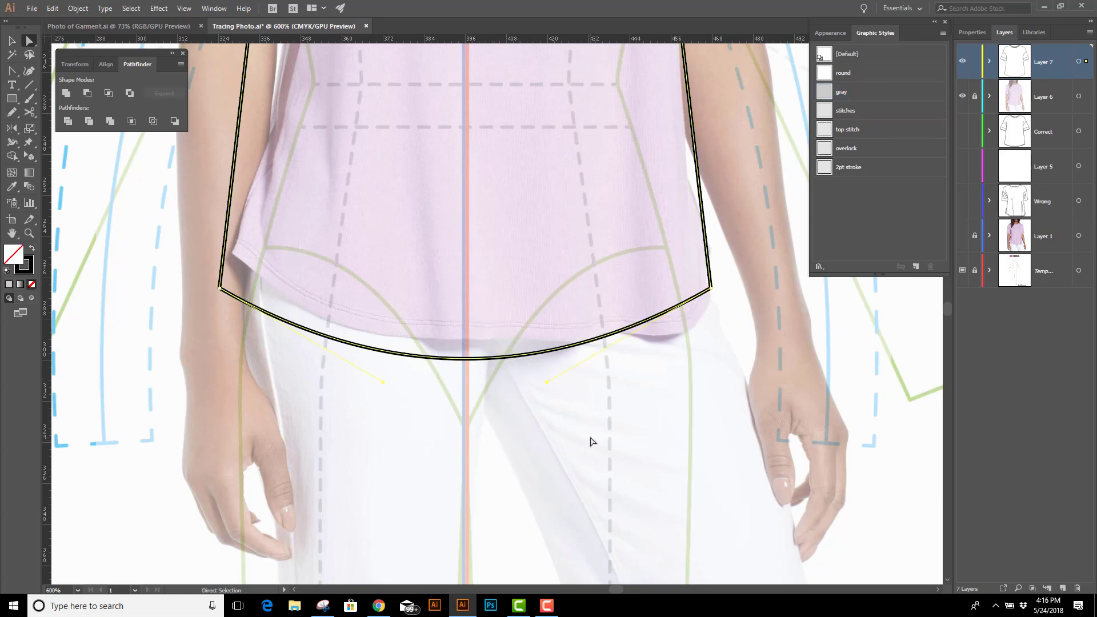
{"action": "key", "text": "ctrl+c"}
{"action": "key", "text": "ctrl+f"}
{"action": "key", "text": "Up"}
{"action": "key", "text": "Up"}
{"action": "key", "text": "Up"}
{"action": "key", "text": "Up"}
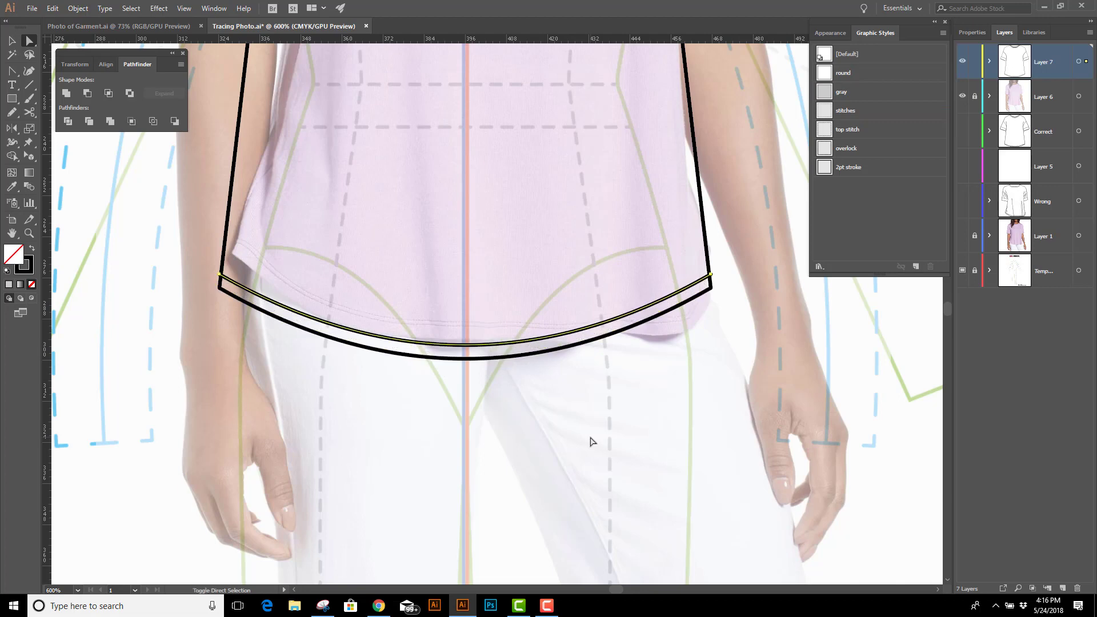
{"action": "key", "text": "Up"}
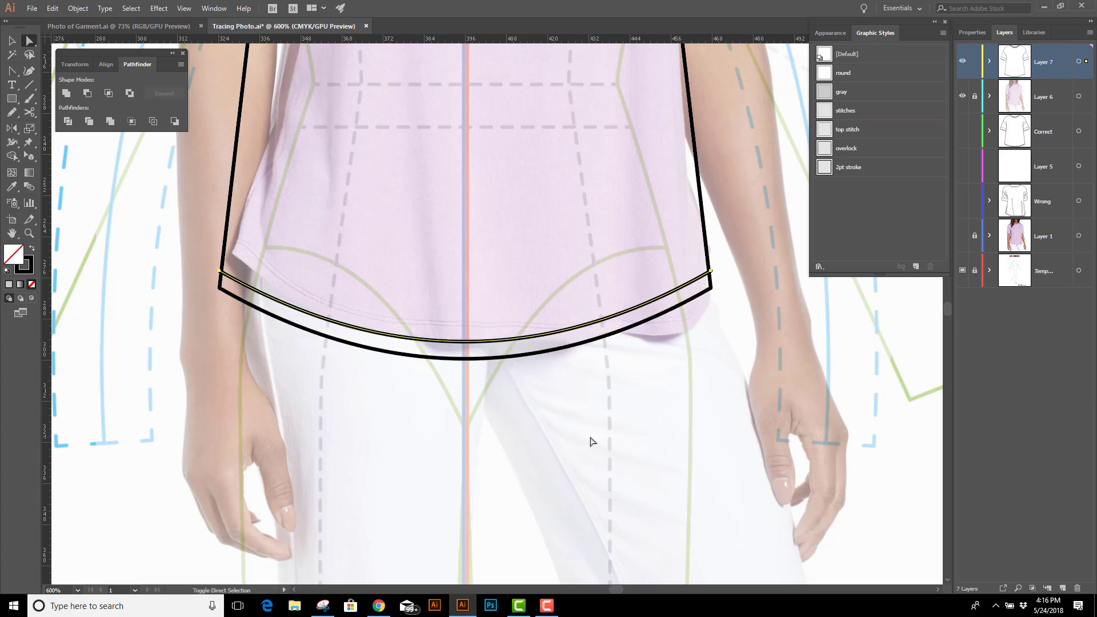
{"action": "key", "text": "Up"}
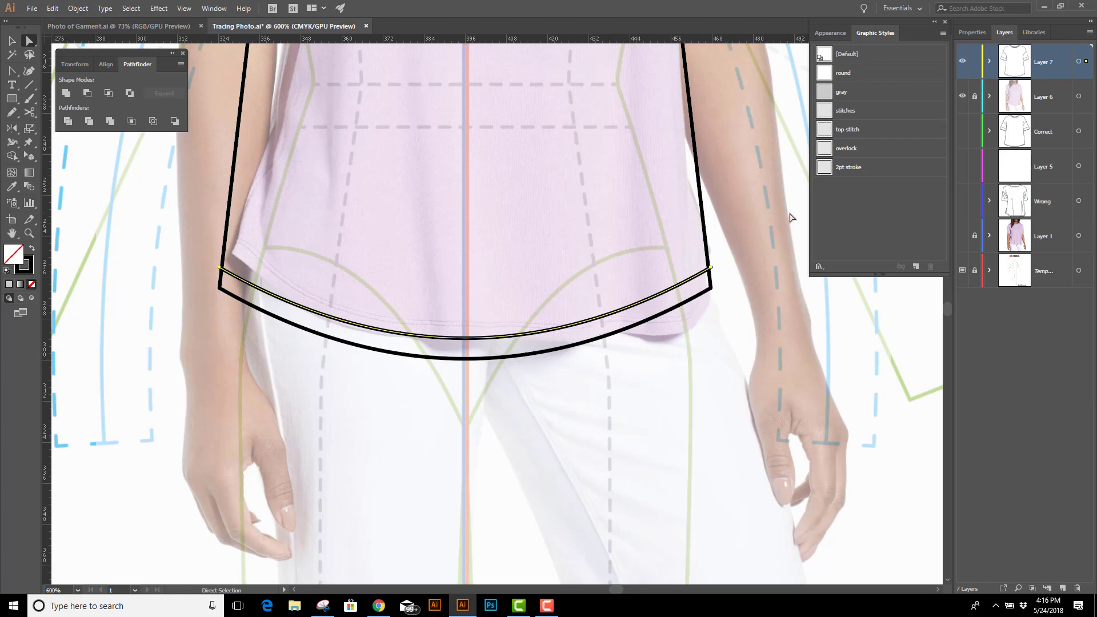
{"action": "left_click", "coordinate": [843, 110]}
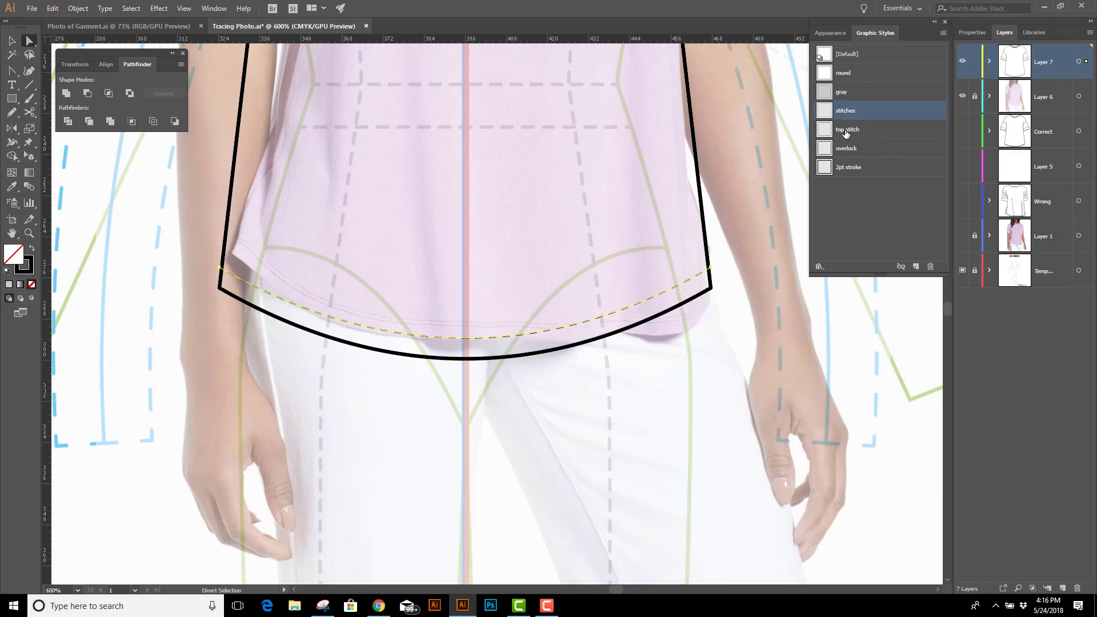
{"action": "left_click", "coordinate": [846, 130]}
Trim the top-stitch line ends at both side seams using added and deleted anchor points.
{"action": "key", "text": "z"}
{"action": "left_click_drag", "start_coordinate": [266, 288], "coordinate": [416, 418]}
{"action": "key", "text": "plus"}
{"action": "left_click", "coordinate": [280, 359]}
{"action": "key", "text": "minus"}
{"action": "scroll", "coordinate": [755, 443], "scroll_direction": "right", "scroll_amount": 10}
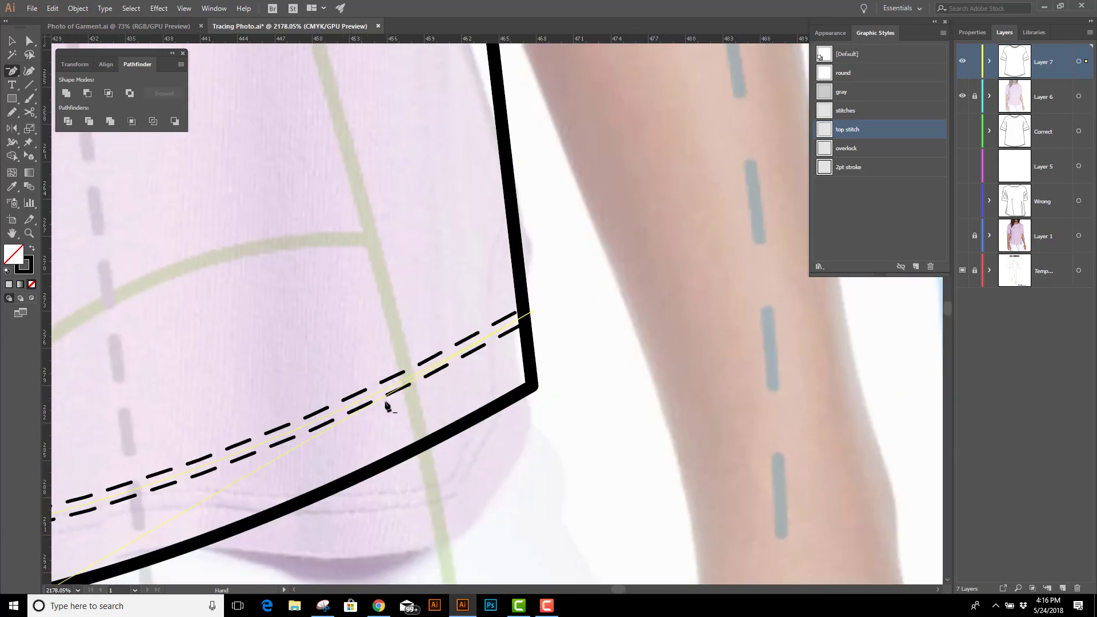
{"action": "key", "text": "plus"}
{"action": "left_click", "coordinate": [525, 321]}
{"action": "key", "text": "minus"}
{"action": "left_click", "coordinate": [533, 313]}
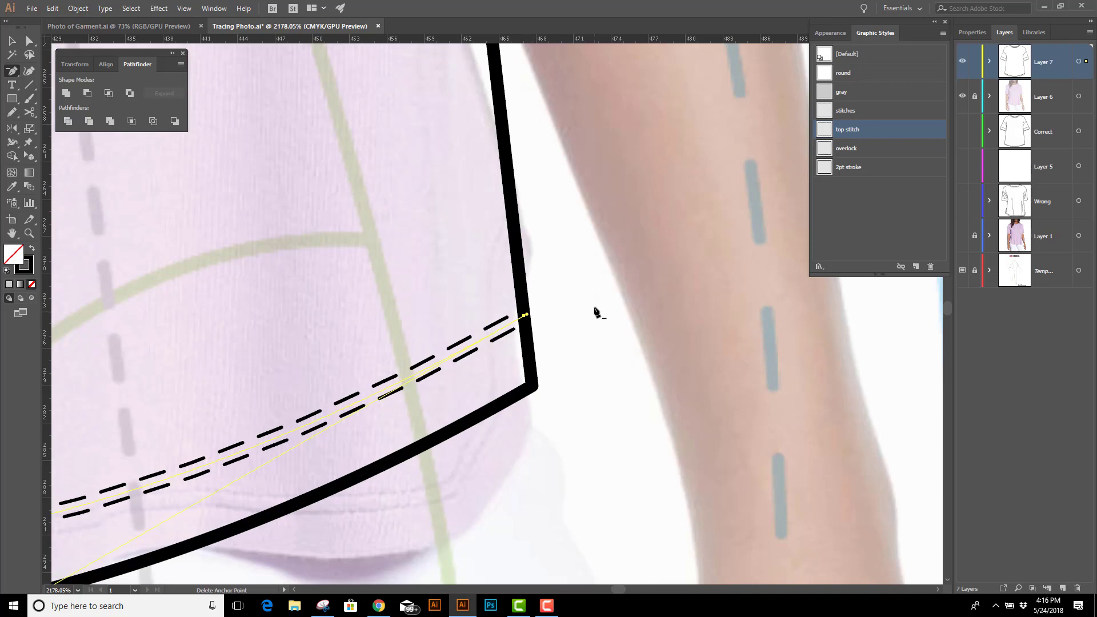
{"action": "key", "text": "v"}
{"action": "key", "text": "ctrl+minus"}
{"action": "key", "text": "ctrl+minus"}
{"action": "key", "text": "ctrl+minus"}
{"action": "key", "text": "ctrl+minus"}
{"action": "key", "text": "ctrl+minus"}
{"action": "key", "text": "ctrl+minus"}
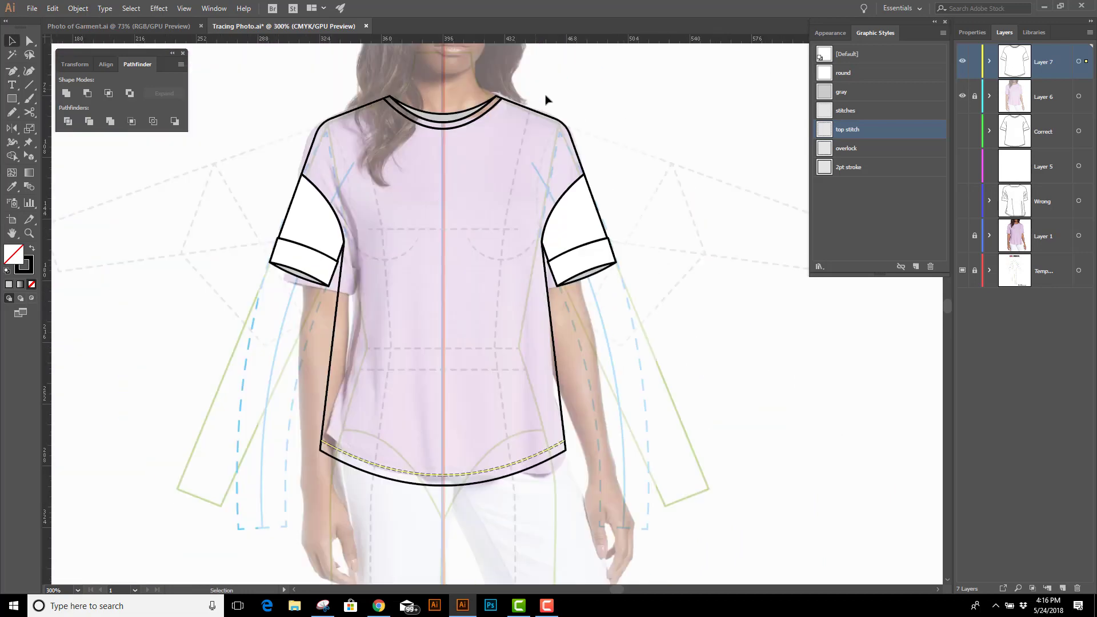
Select all T-shirt paths and apply the default white fill and black stroke.
{"action": "left_click_drag", "start_coordinate": [547, 99], "coordinate": [504, 134]}
{"action": "key", "text": "d"}
{"action": "left_click", "coordinate": [741, 277]}
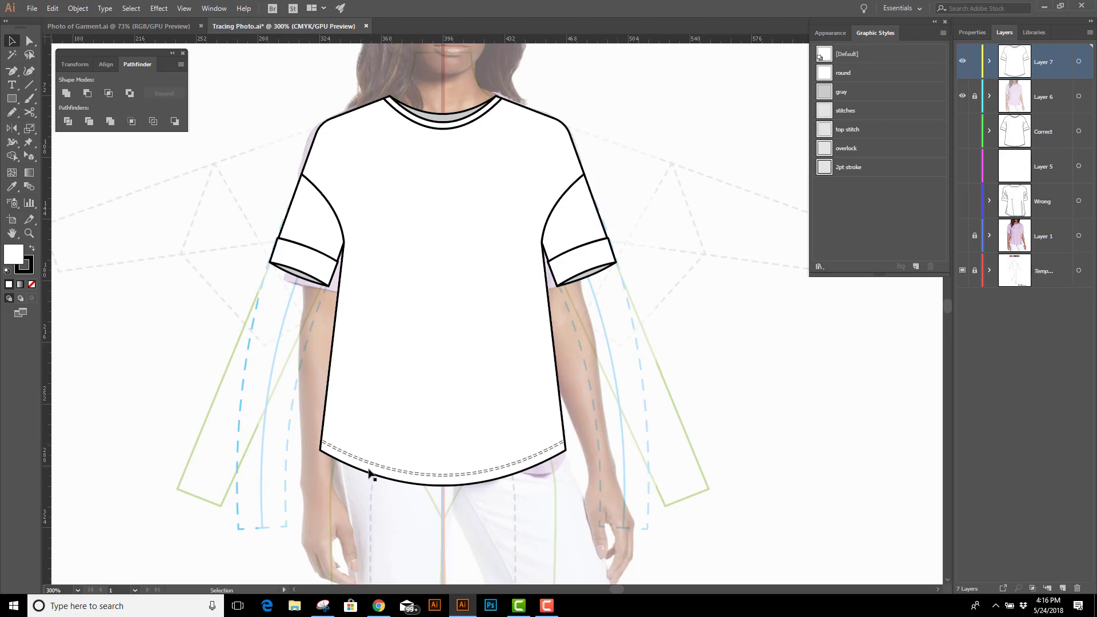
{"action": "left_click", "coordinate": [29, 233]}
Redraw the shirt outline's hem with the Pencil tool, adding a wavy dip near the centre.
{"action": "left_click_drag", "start_coordinate": [392, 448], "coordinate": [449, 464]}
{"action": "left_click_drag", "start_coordinate": [526, 497], "coordinate": [208, 252]}
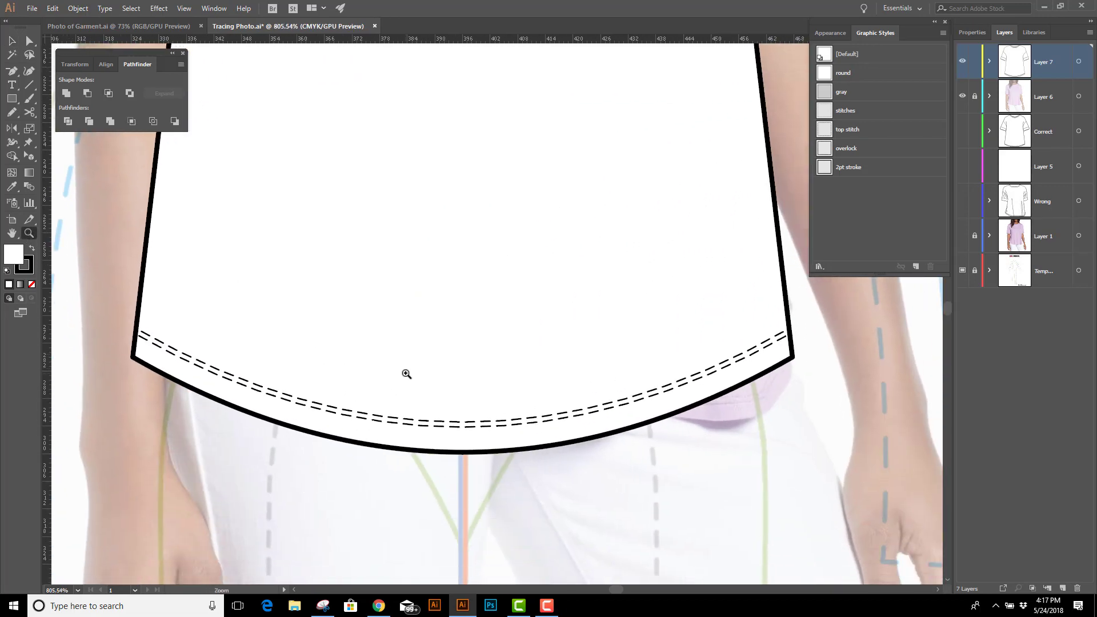
{"action": "key", "text": "v"}
{"action": "left_click", "coordinate": [456, 394]}
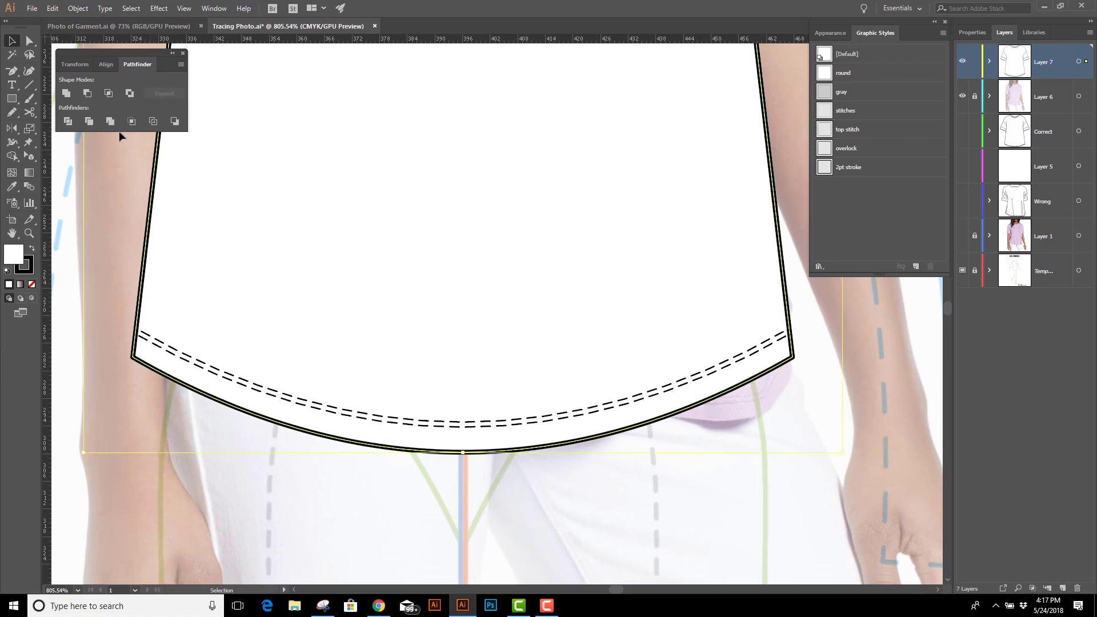
{"action": "left_click", "coordinate": [12, 112]}
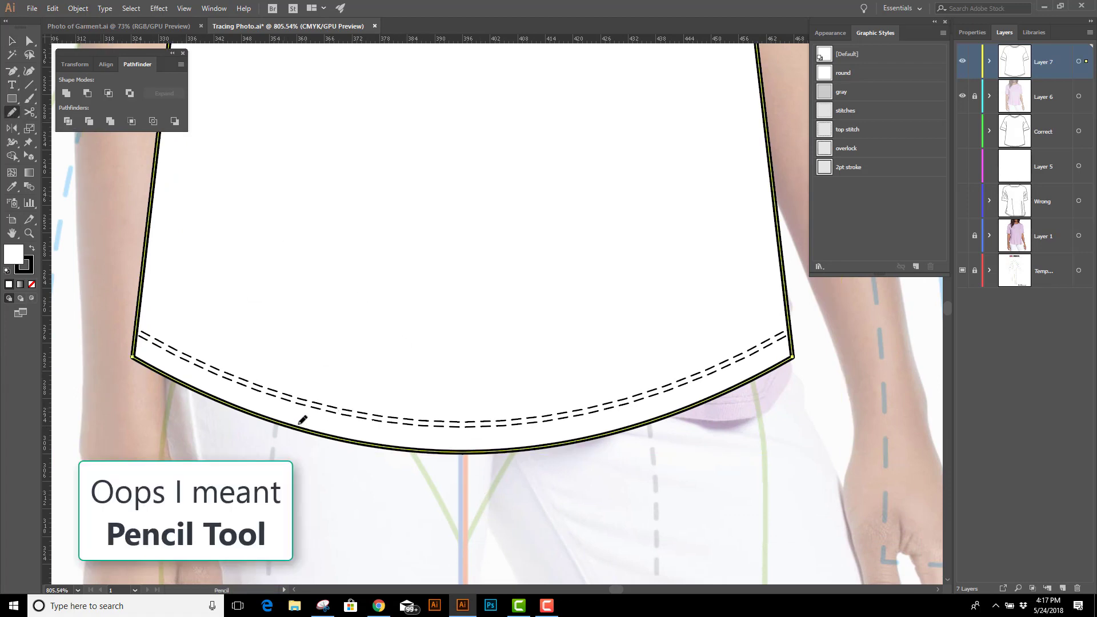
{"action": "mouse_move", "coordinate": [331, 428]}
{"action": "left_mouse_down"}
{"action": "mouse_move", "coordinate": [400, 450]}
{"action": "mouse_move", "coordinate": [459, 447]}
{"action": "left_mouse_up"}
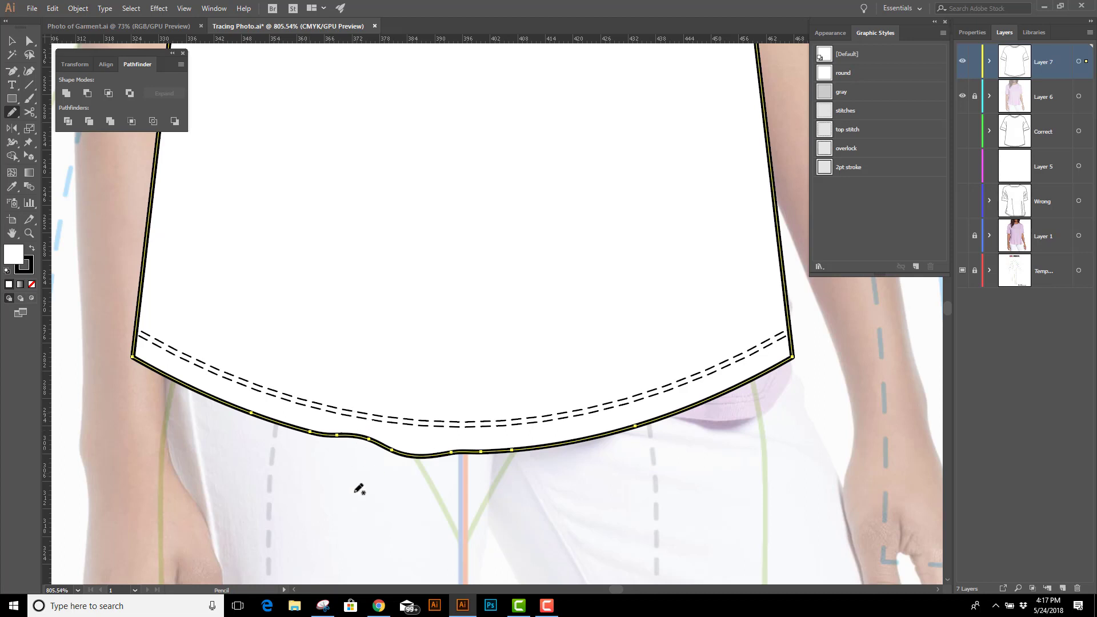
{"action": "key", "text": "v"}
{"action": "left_click", "coordinate": [369, 525]}
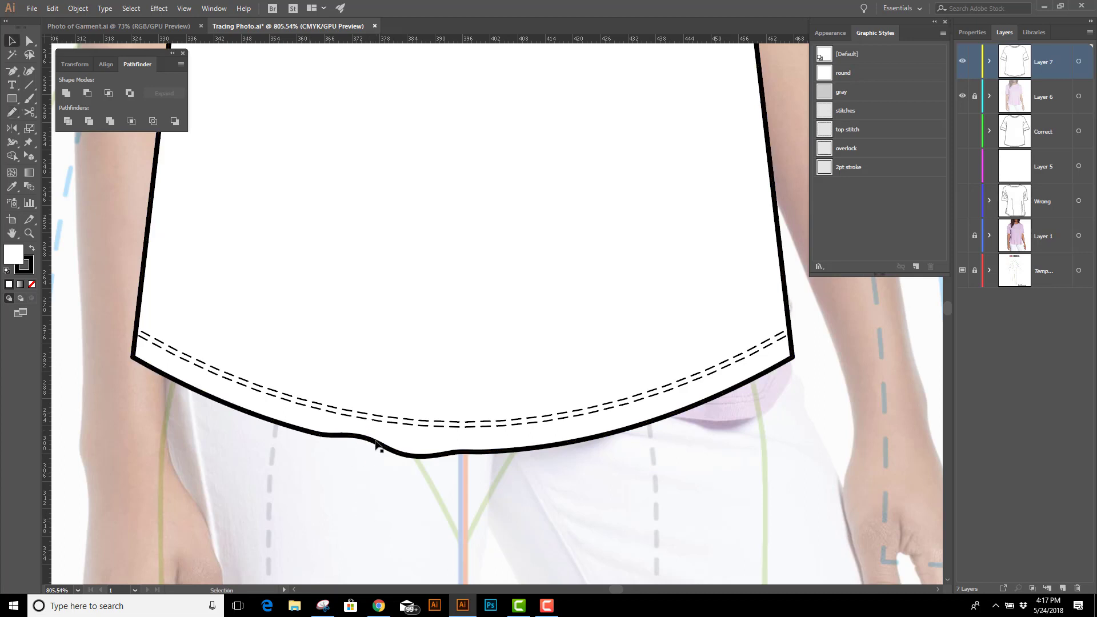
{"action": "left_click", "coordinate": [357, 419]}
Delete the old topstitch line and lift a copy of the wavy hem curve upward.
{"action": "key", "text": "Delete"}
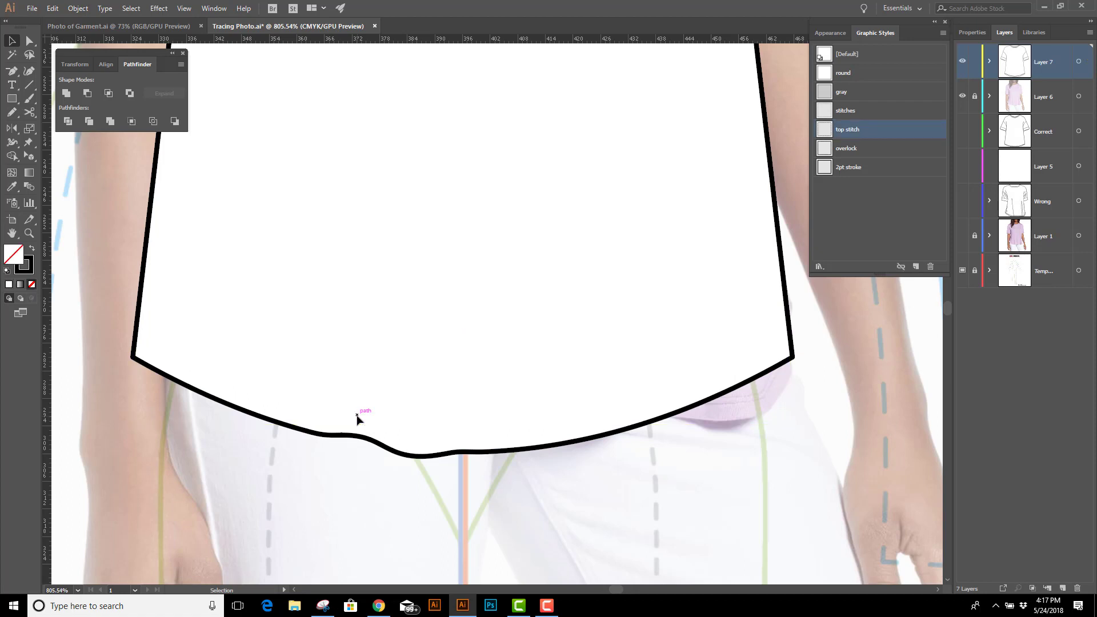
{"action": "key", "text": "a"}
{"action": "left_click", "coordinate": [363, 438]}
{"action": "left_click_drag", "start_coordinate": [673, 485], "coordinate": [264, 400]}
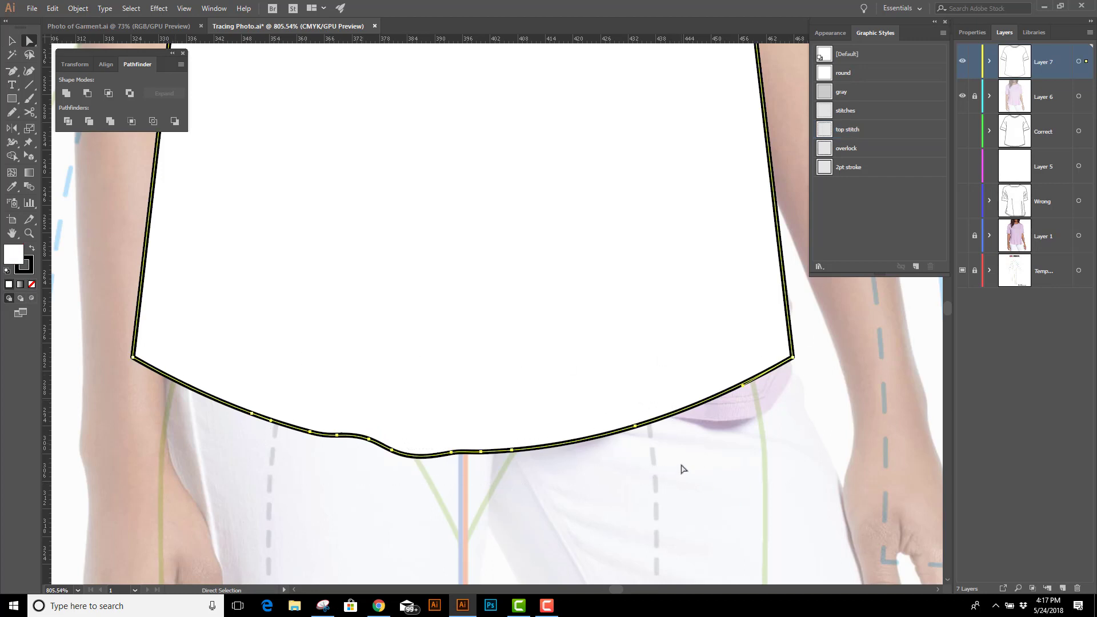
{"action": "key", "text": "v"}
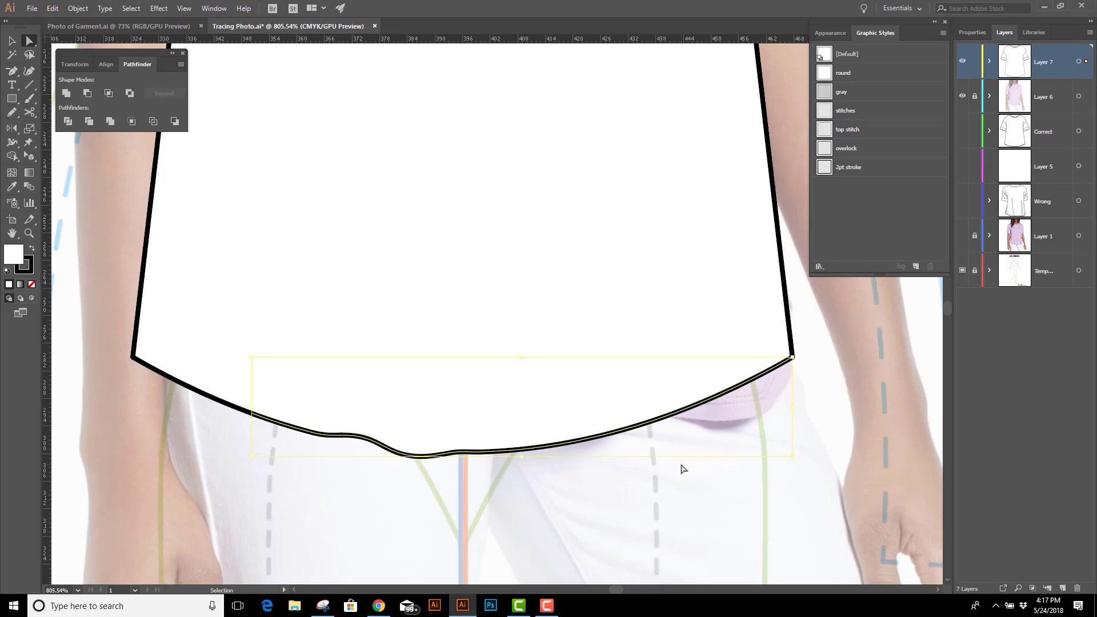
{"action": "key", "text": "ctrl"}
{"action": "key", "text": "Up"}
{"action": "key", "text": "Up"}
{"action": "key", "text": "Up"}
{"action": "key", "text": "Up"}
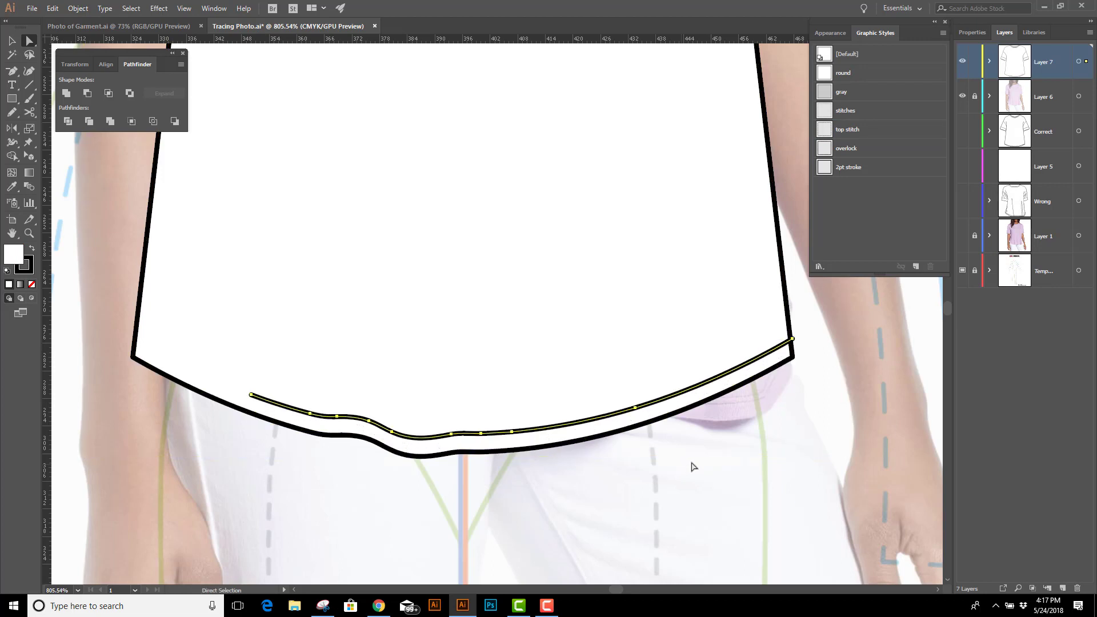
Copy the missing left end of the hem up to match the raised curve.
{"action": "left_click", "coordinate": [188, 410]}
{"action": "left_click", "coordinate": [179, 387]}
{"action": "key", "text": "v"}
{"action": "key", "text": "ctrl+shift+b"}
{"action": "key", "text": "ctrl+z"}
{"action": "key", "text": "ctrl+z"}
{"action": "key", "text": "ctrl+z"}
{"action": "key", "text": "ctrl+z"}
{"action": "key", "text": "ctrl+z"}
{"action": "key", "text": "ctrl+z"}
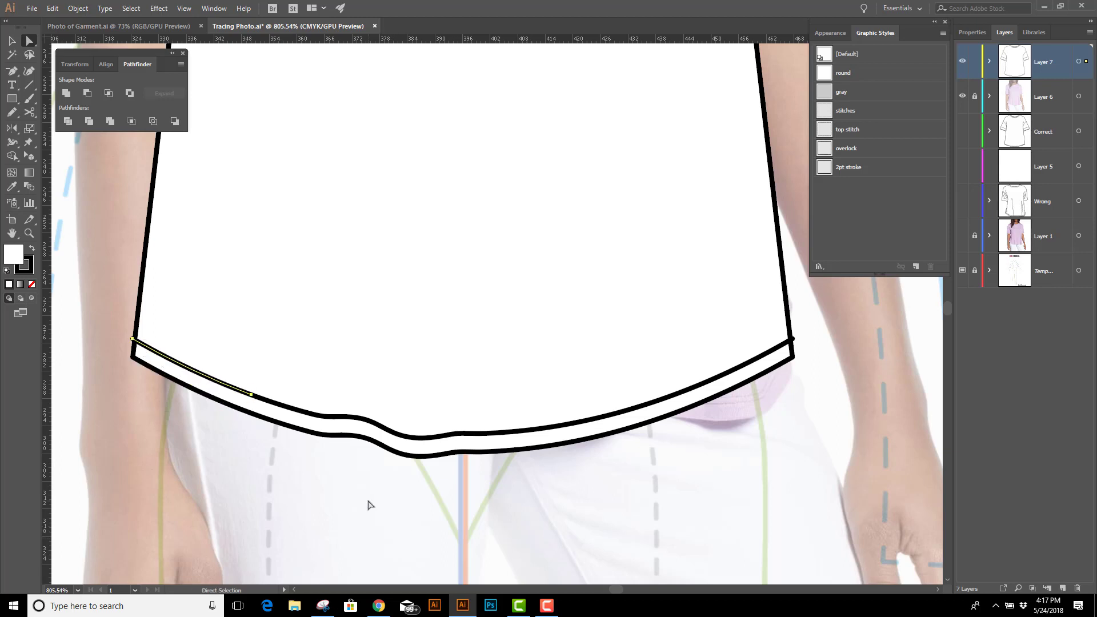
{"action": "key", "text": "v"}
Join the raised hem pieces into one line and apply the 'top stitch' graphic style.
{"action": "left_click", "coordinate": [291, 413]}
{"action": "right_click", "coordinate": [292, 413]}
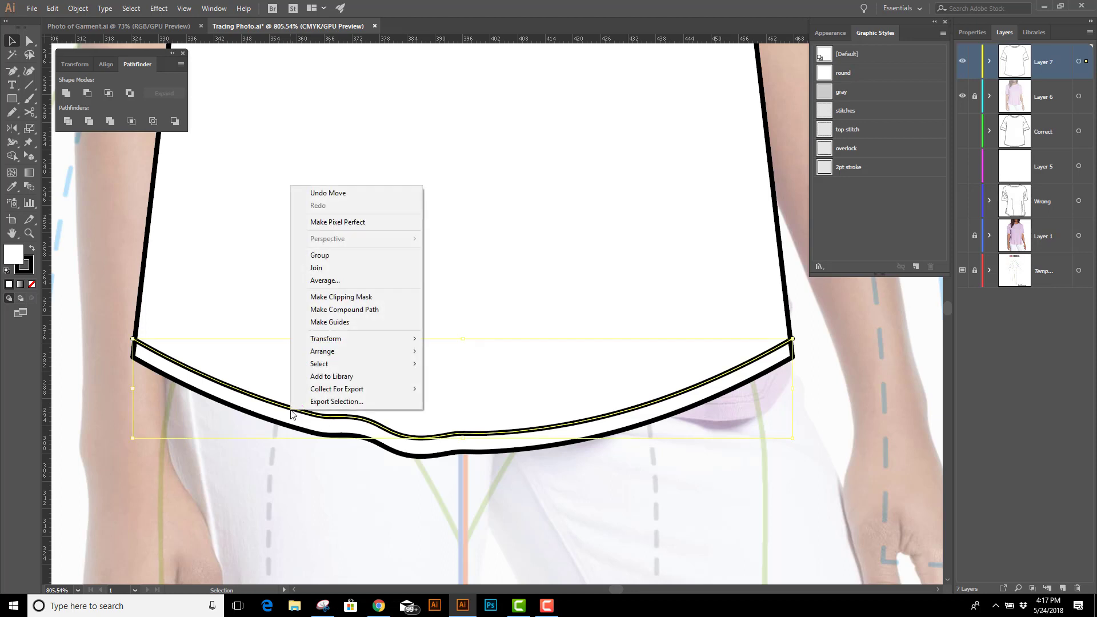
{"action": "left_click", "coordinate": [316, 269]}
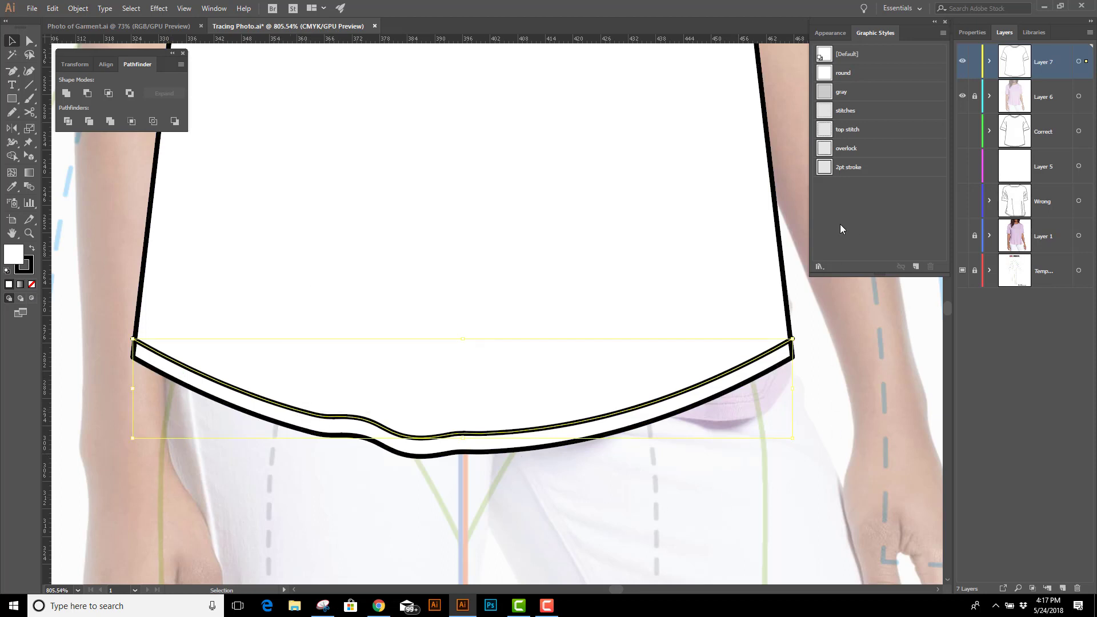
{"action": "left_click", "coordinate": [850, 130]}
{"action": "key", "text": "ctrl+shift+a"}
{"action": "key", "text": "ctrl+minus"}
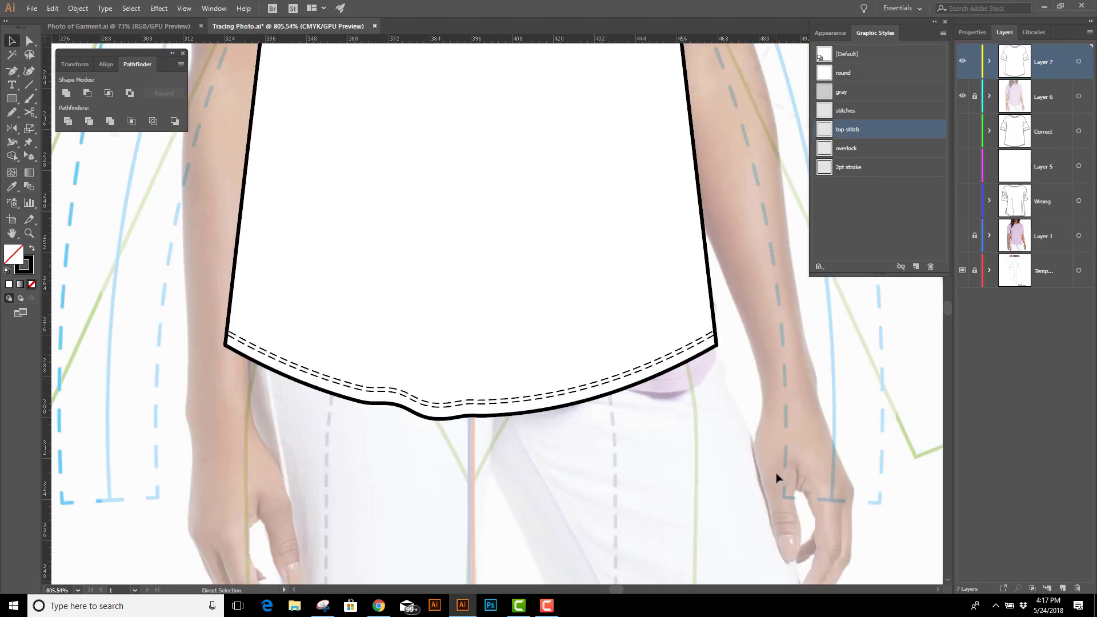
{"action": "key", "text": "ctrl+minus"}
{"action": "key", "text": "ctrl+minus"}
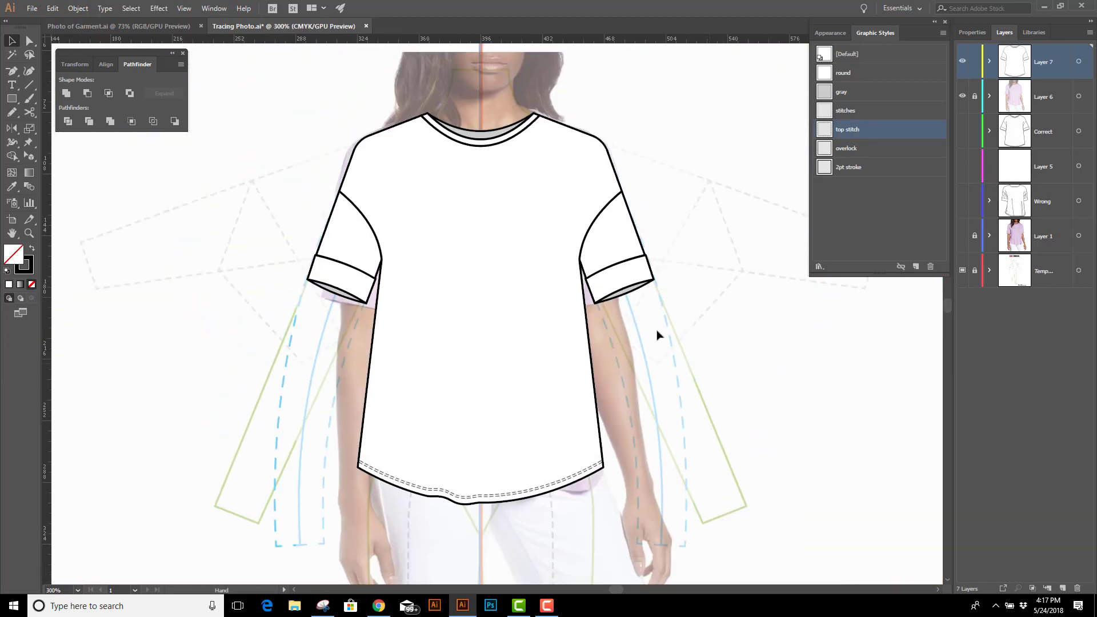
Group all T-shirt parts, apply the '2pt stroke' style, and hide the dashed template layer.
{"action": "left_click_drag", "start_coordinate": [284, 76], "coordinate": [691, 518]}
{"action": "right_click", "coordinate": [684, 217]}
{"action": "left_click", "coordinate": [722, 286]}
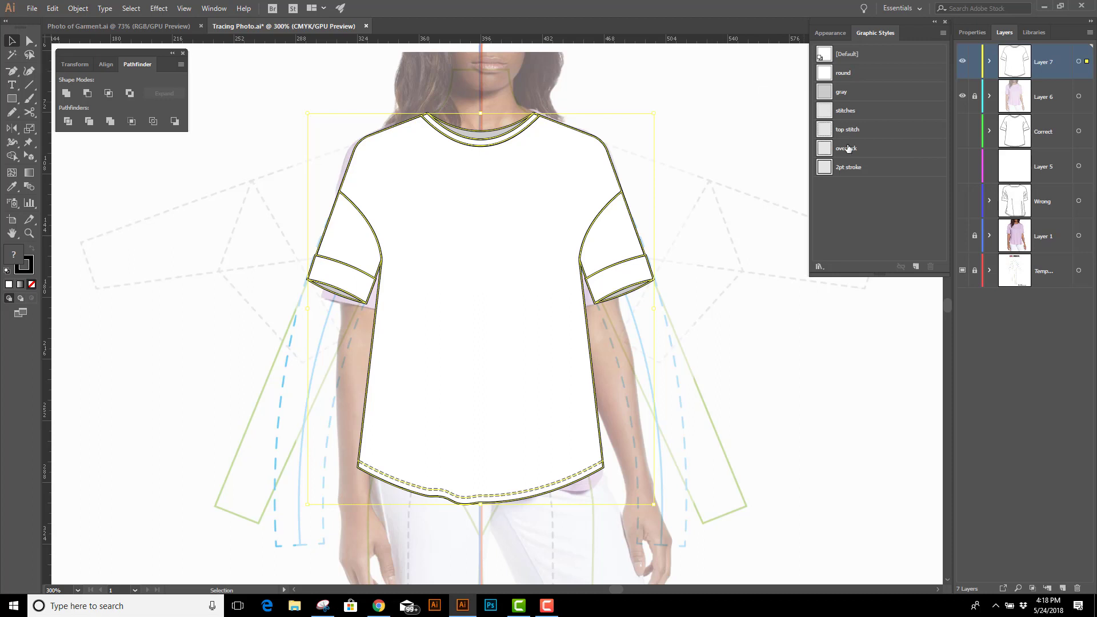
{"action": "left_click", "coordinate": [865, 168]}
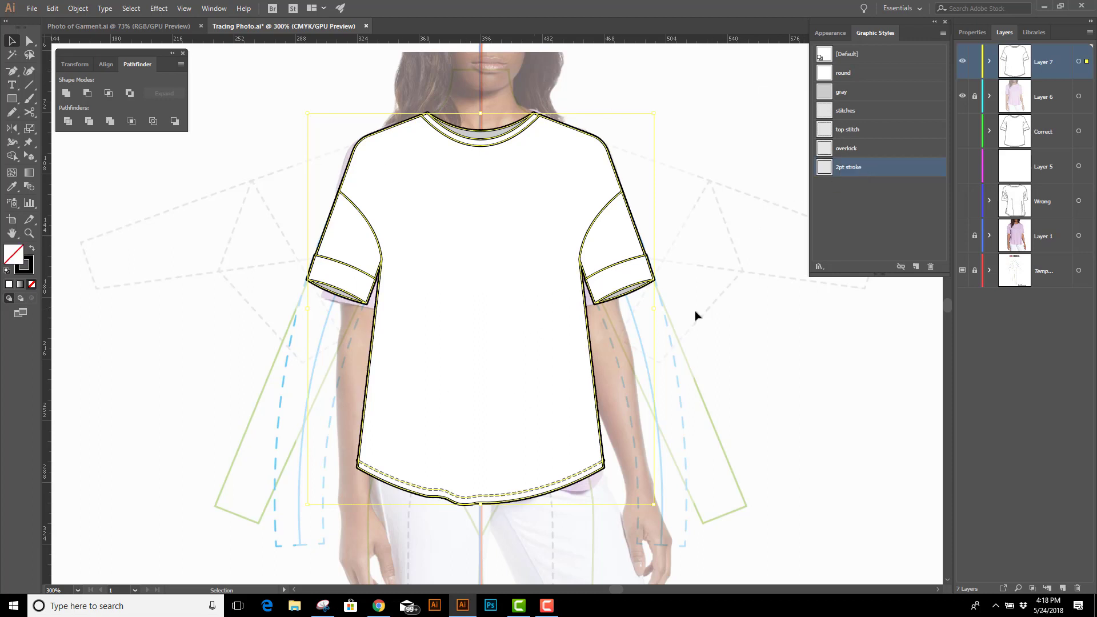
{"action": "left_click", "coordinate": [962, 270]}
Hide the reference photo layer and clear the canvas selection.
{"action": "left_click", "coordinate": [962, 95]}
{"action": "left_click", "coordinate": [819, 409]}
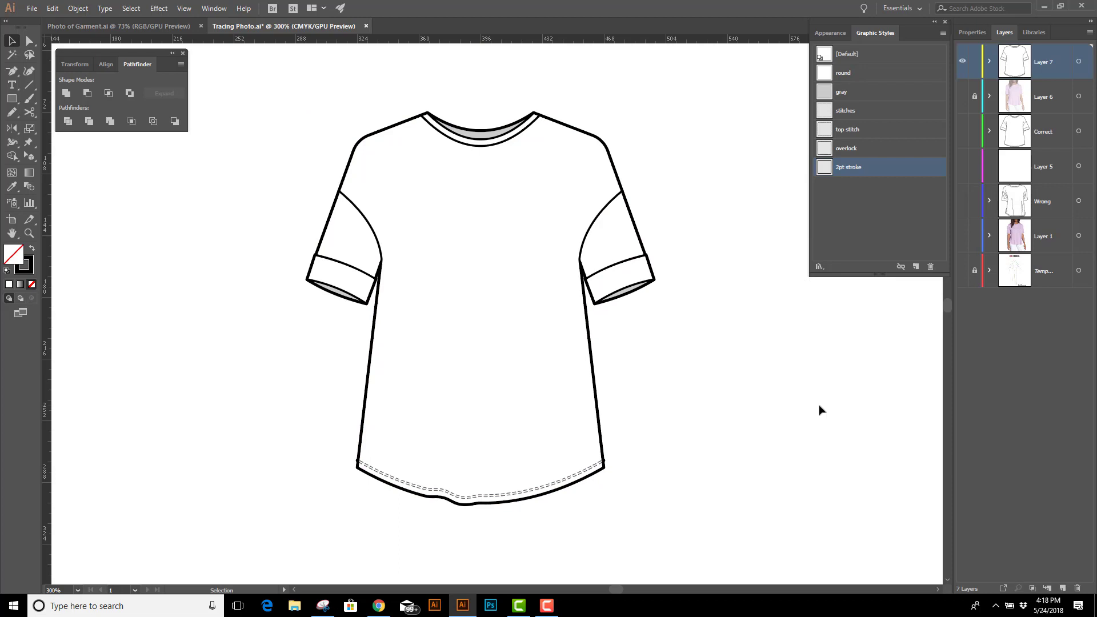